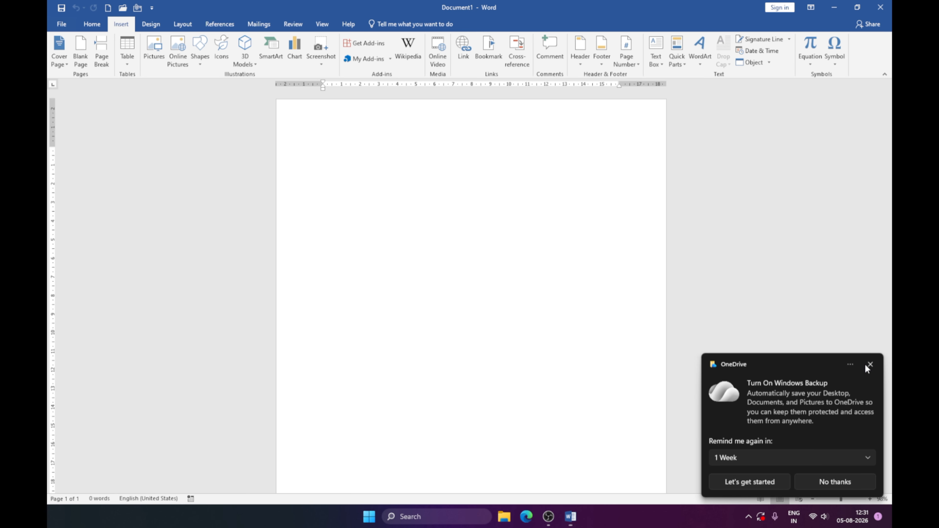
Dismiss the OneDrive backup notification and draw a rectangle about 4.65 cm high and 7.48 cm wide near the top centre of the page
left_click(869, 364)
left_click(196, 64)
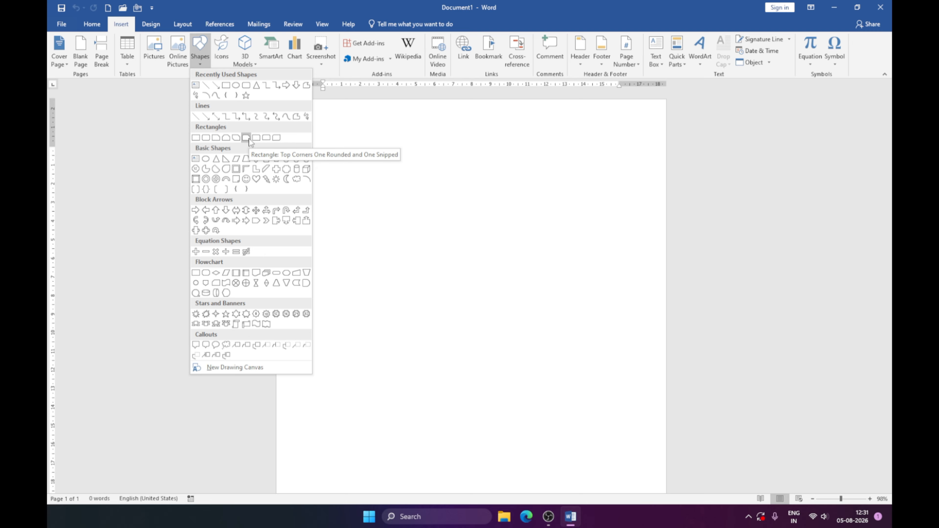
left_click(230, 86)
mouse_move(346, 147)
left_mouse_down()
mouse_move(410, 222)
mouse_move(485, 233)
left_mouse_up()
left_click_drag(416, 175, 435, 181)
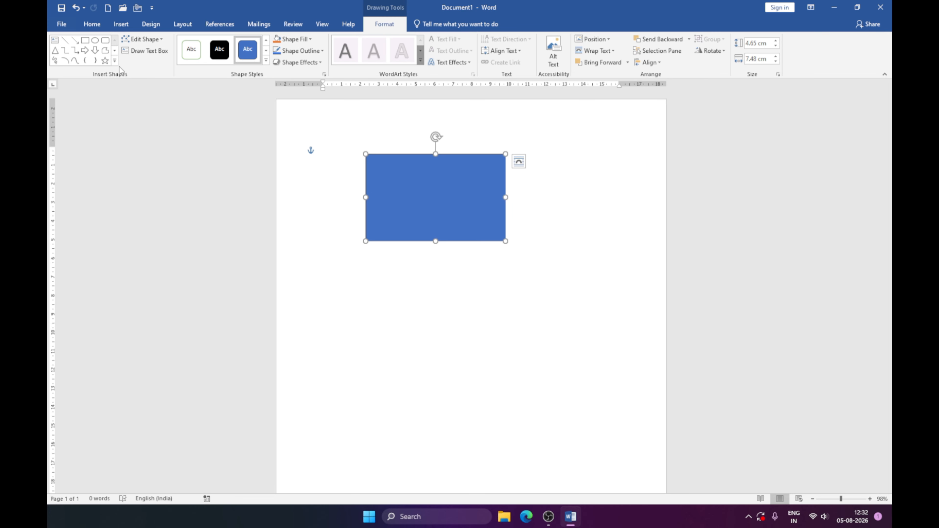
Draw a heart shape about 6.08 cm high and 7.48 cm wide below the rectangle
left_click(114, 61)
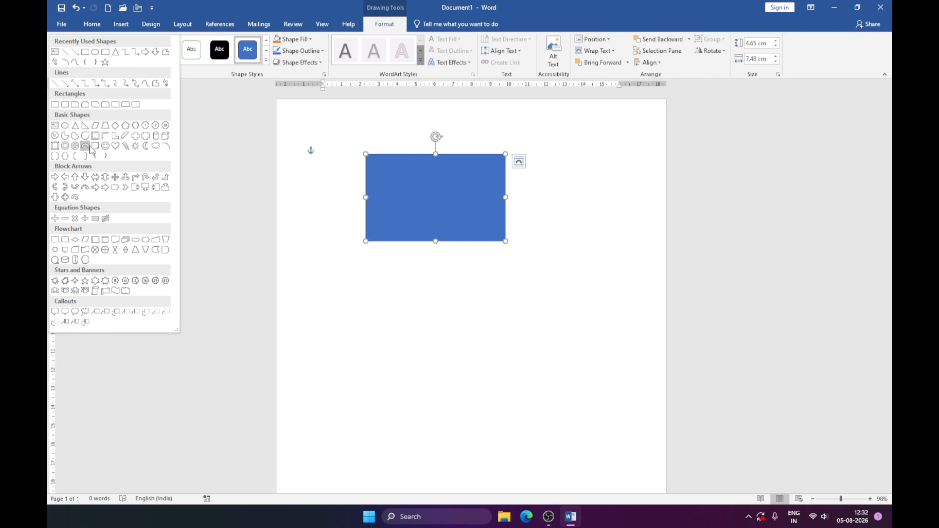
left_click(116, 146)
mouse_move(401, 275)
left_mouse_down()
mouse_move(451, 354)
mouse_move(540, 390)
left_mouse_up()
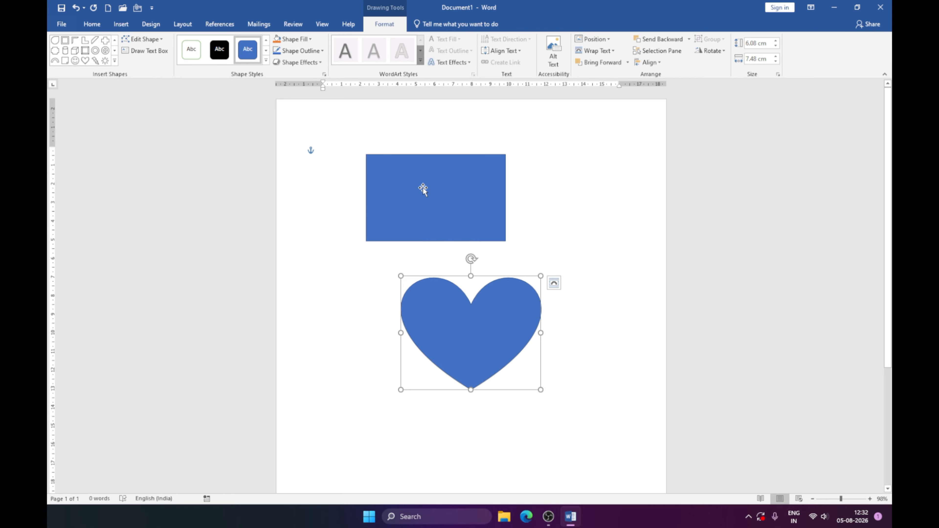
Change the heart shape to a rectangle, and change it back to a heart
left_click(154, 39)
mouse_move(159, 50)
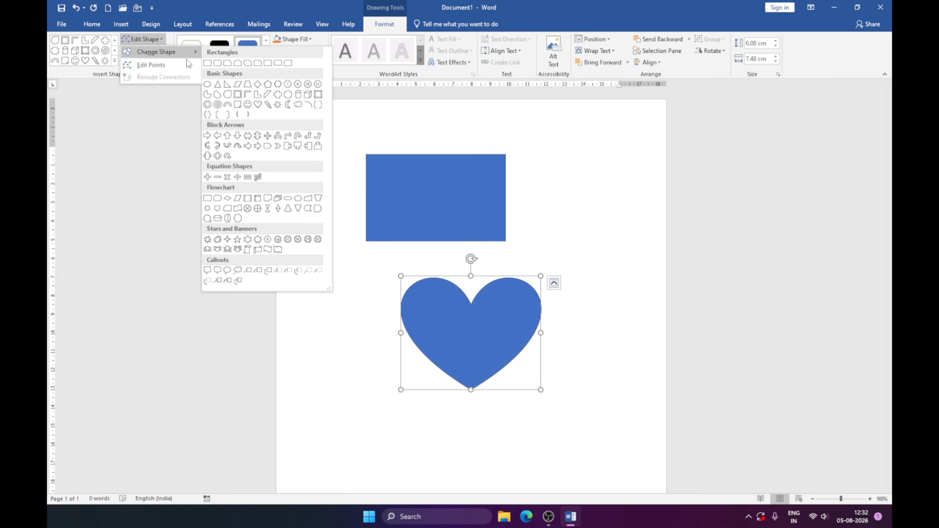
left_click(208, 63)
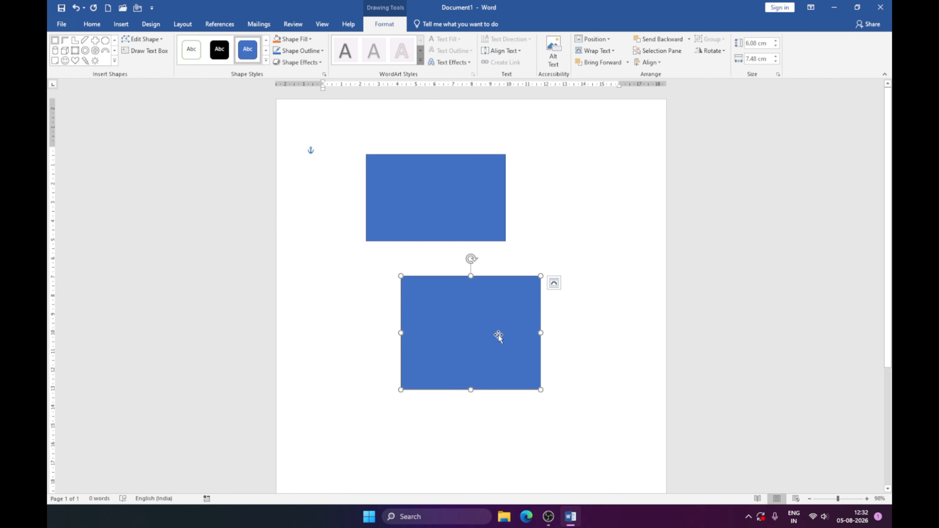
left_click(157, 40)
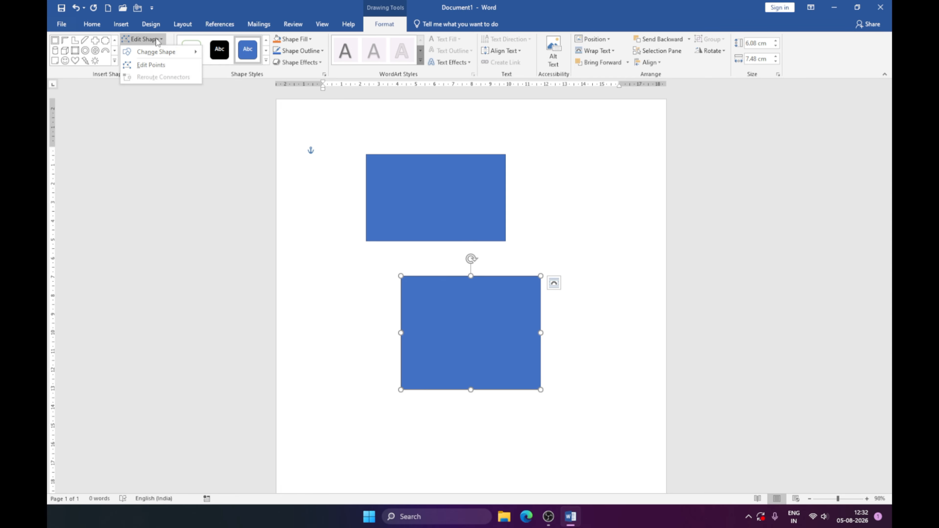
mouse_move(165, 52)
left_click(257, 105)
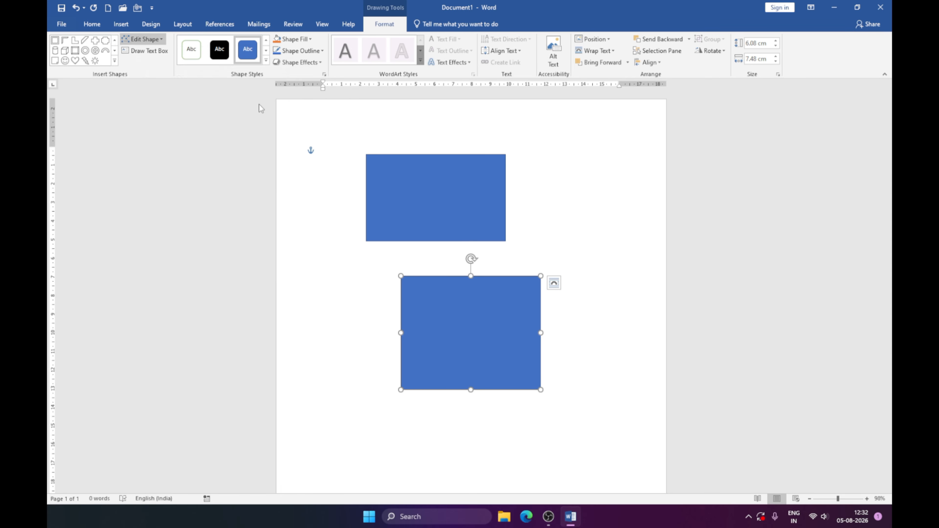
Change the upper rectangle to an L-shape
left_click(433, 193)
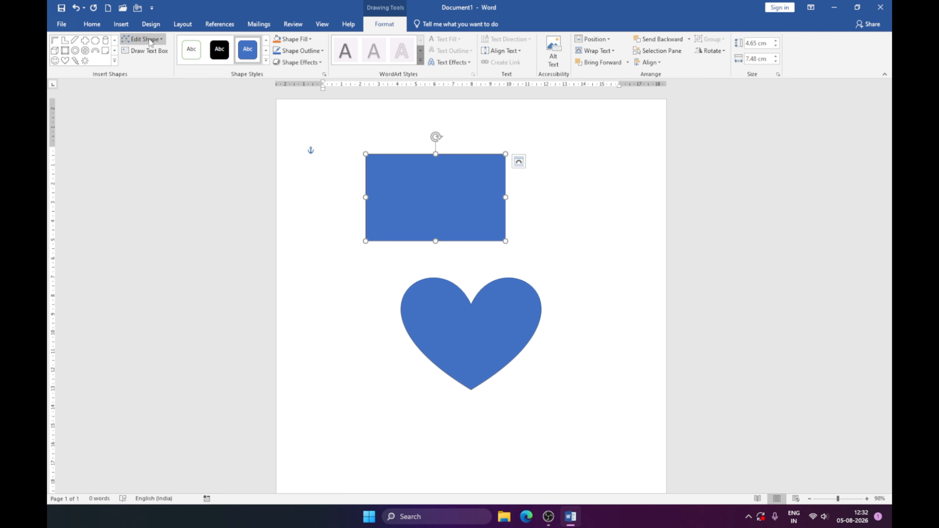
left_click(159, 40)
mouse_move(170, 54)
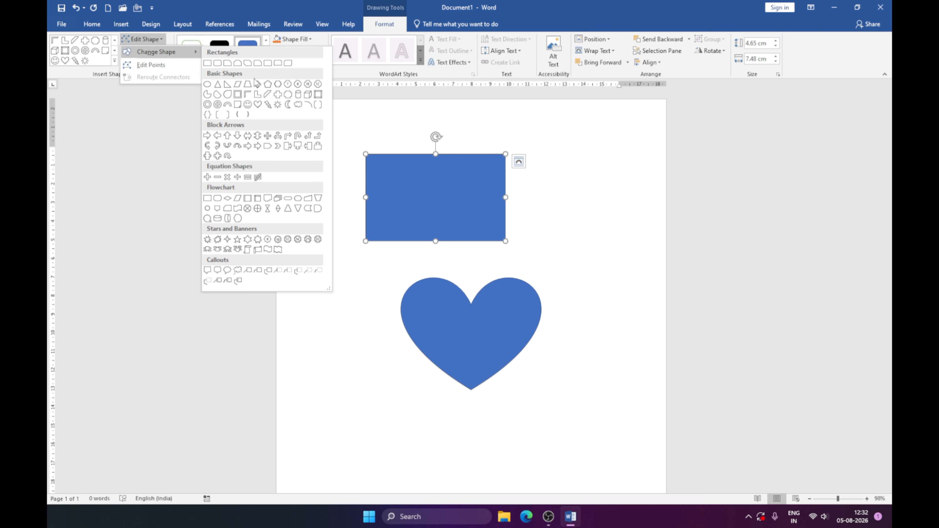
left_click(258, 94)
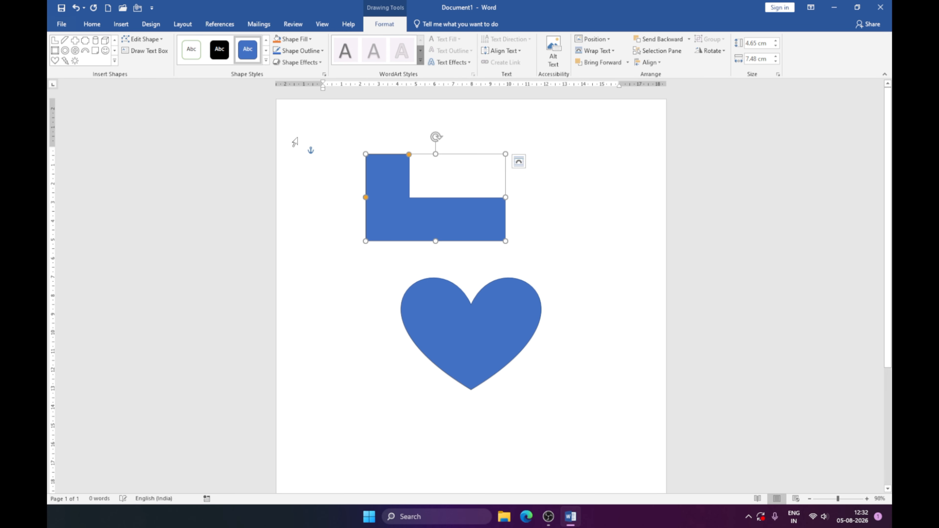
Change the L-shape to a pentagon
left_click(144, 39)
mouse_move(198, 52)
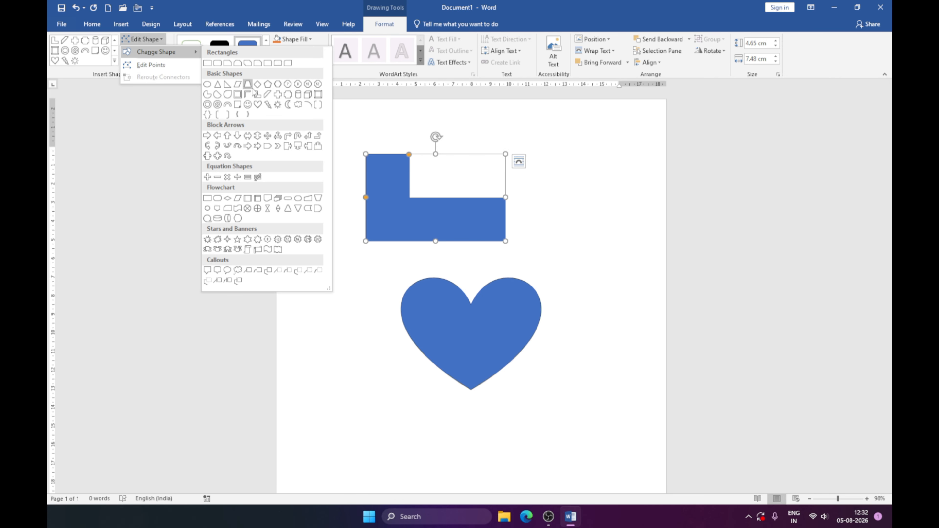
left_click(268, 83)
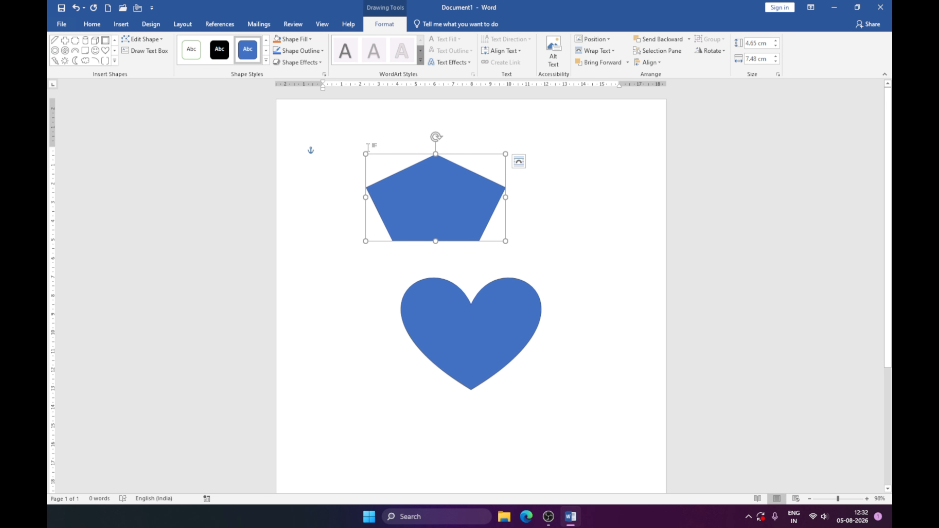
Edit the pentagon's points: move the top point up-left with a curved edge, raise the right point, and stretch the left point outward to about 10.54 cm overall width
left_click(143, 38)
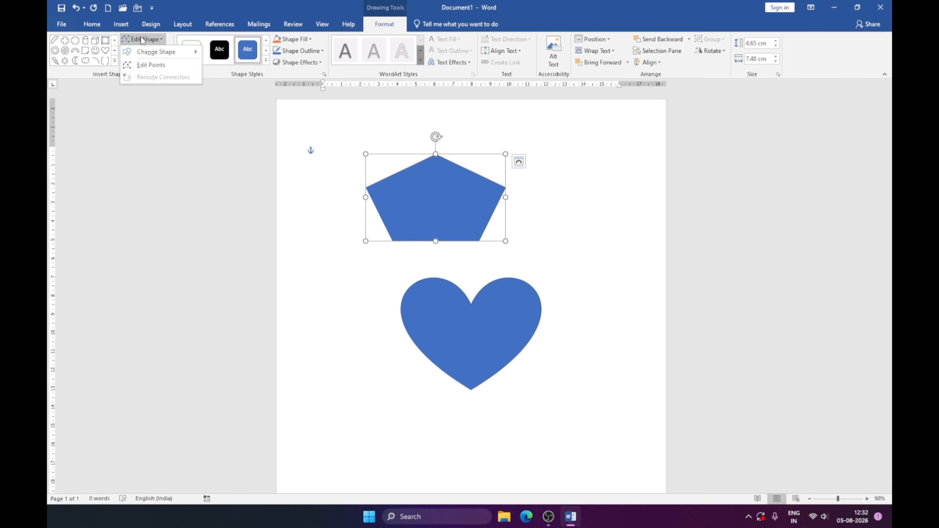
left_click(151, 65)
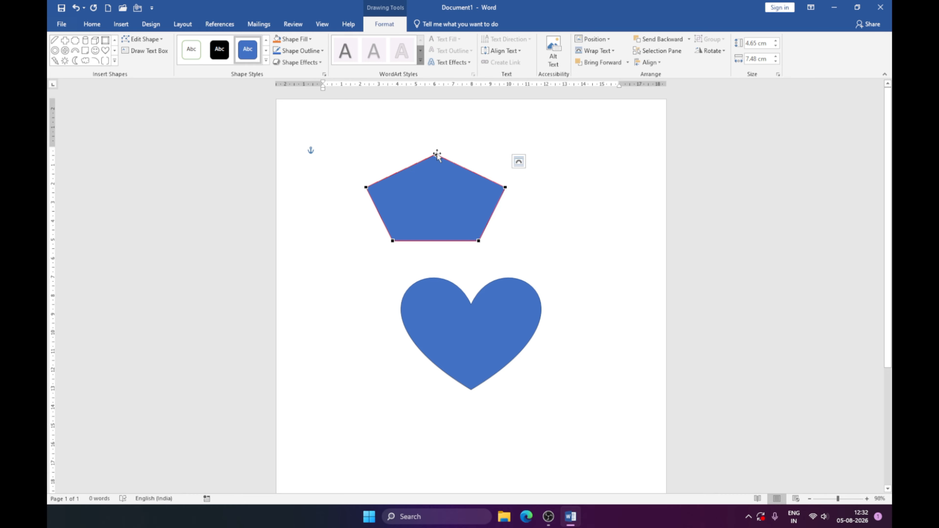
left_click_drag(436, 154, 471, 145)
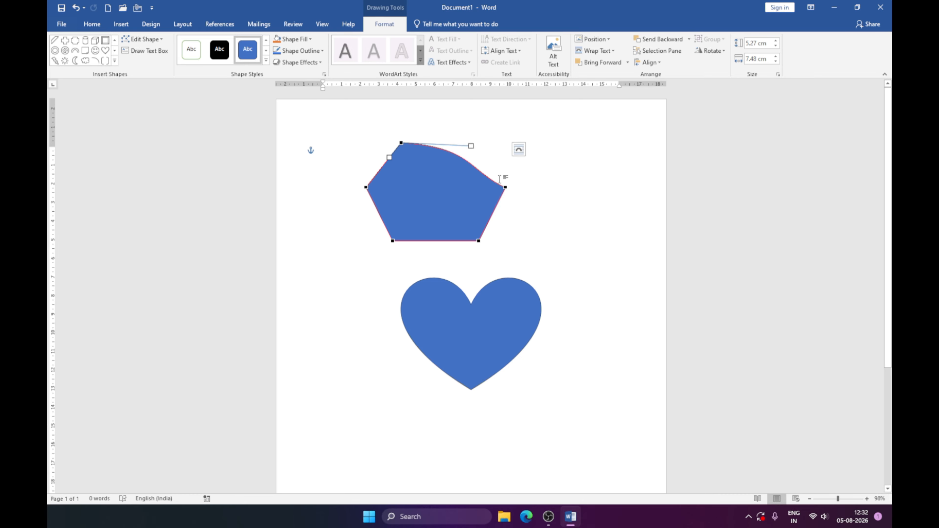
left_click_drag(505, 187, 514, 165)
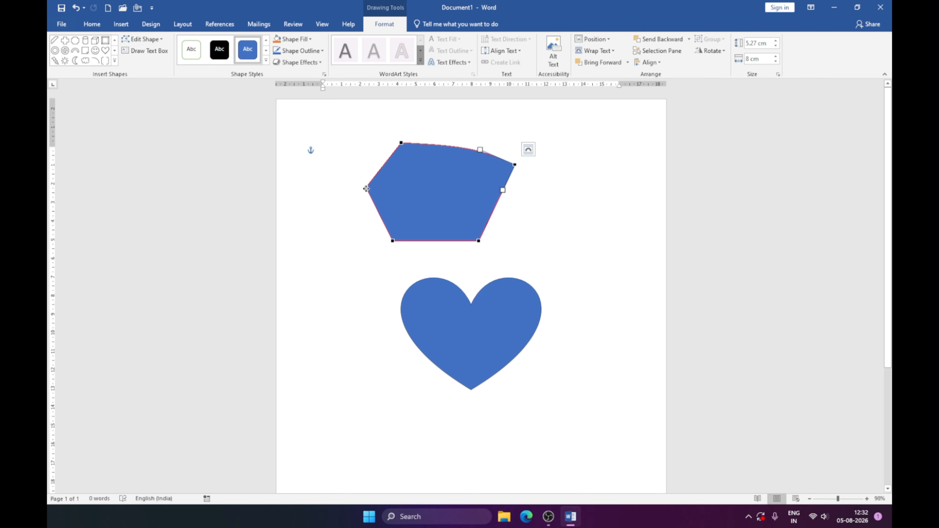
left_click_drag(368, 188, 318, 192)
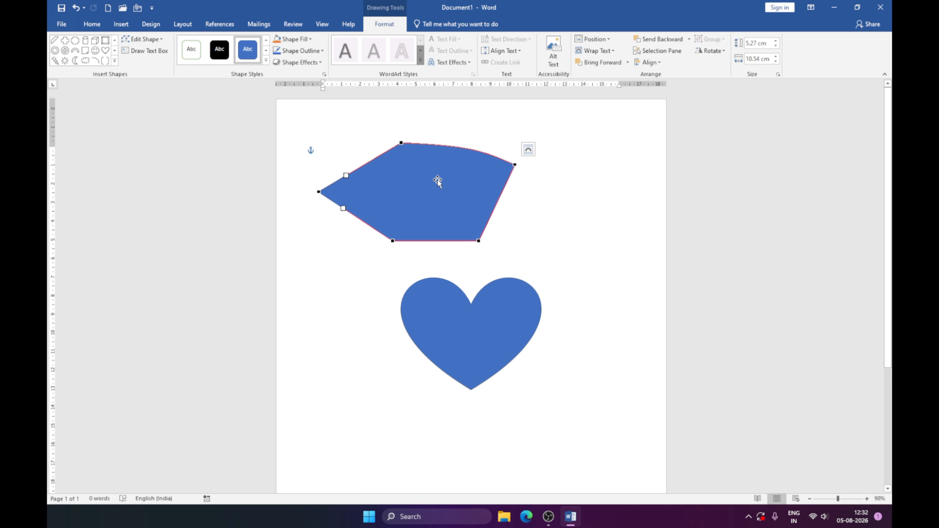
Change the point-edited shape to a diamond, and convert the diamond to a right triangle
left_click(143, 39)
mouse_move(192, 51)
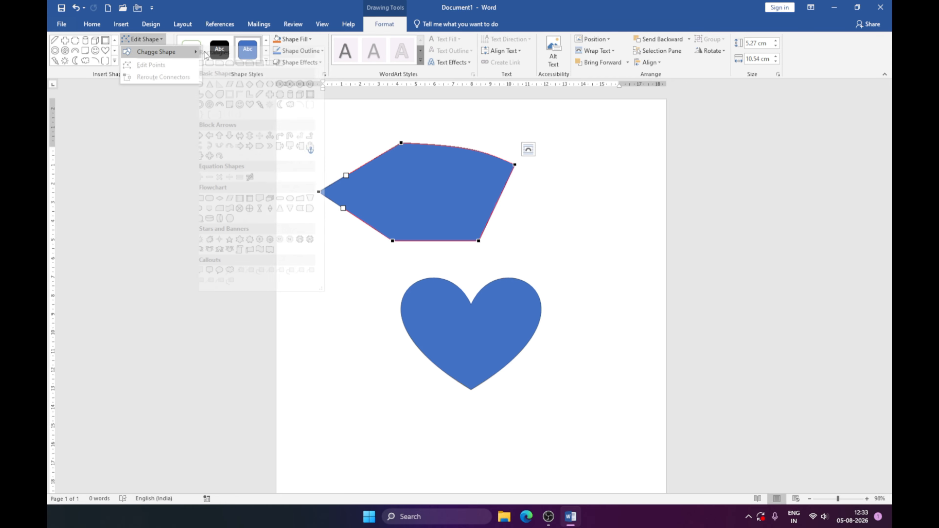
left_click(256, 84)
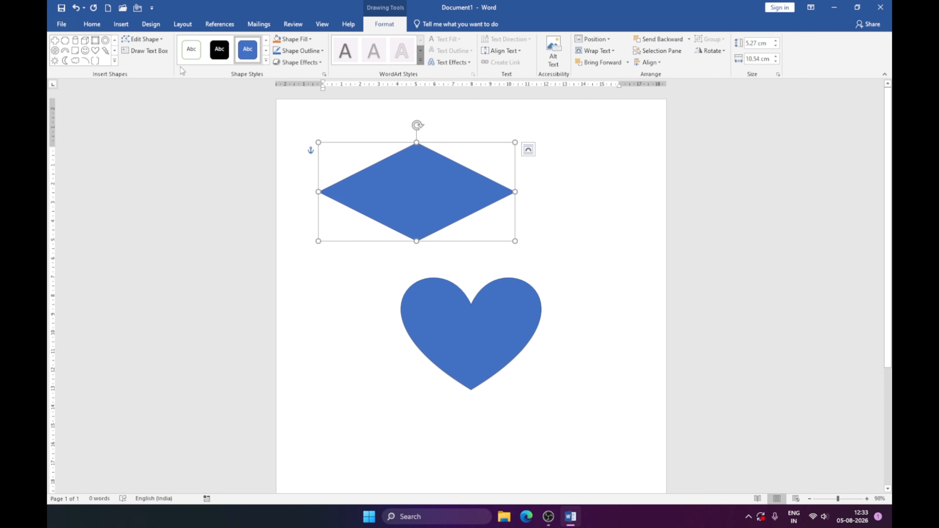
left_click(158, 40)
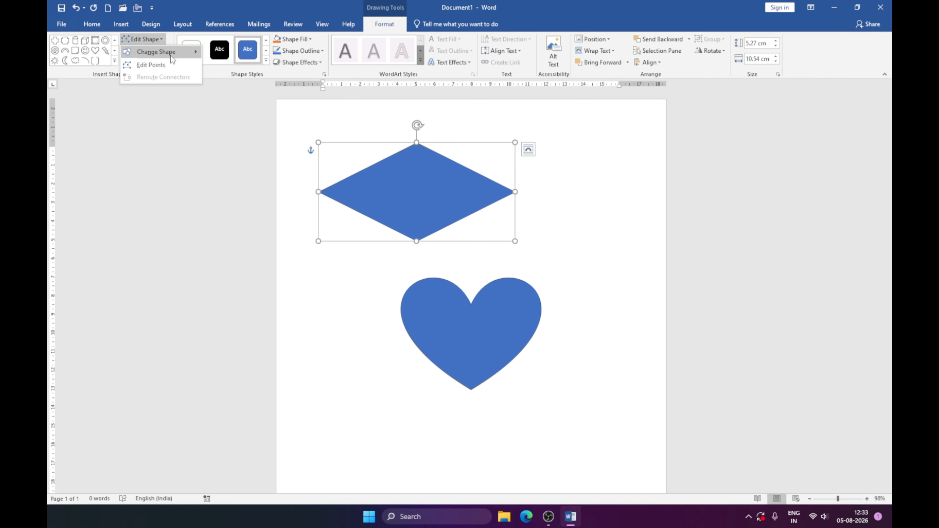
mouse_move(170, 55)
left_click(226, 83)
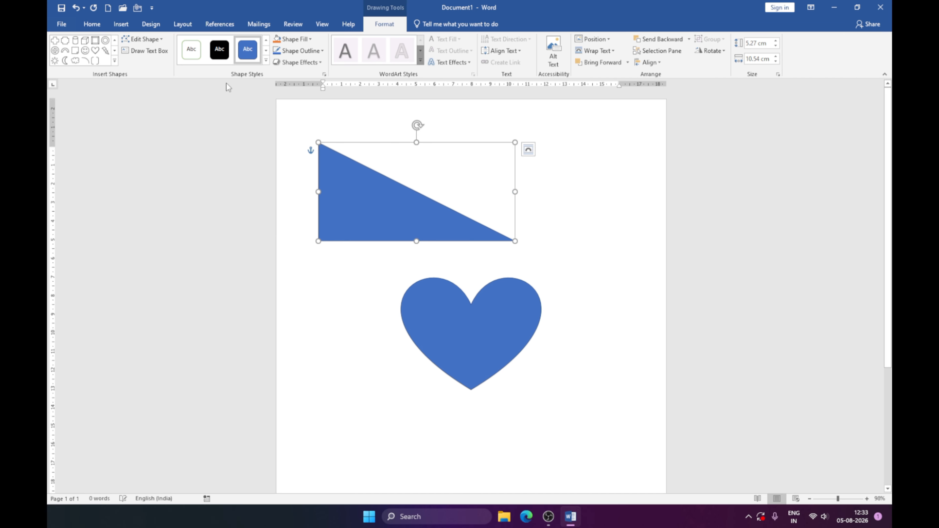
Change the right triangle to a rounded rectangle and move it slightly to the right on the page
left_click(144, 39)
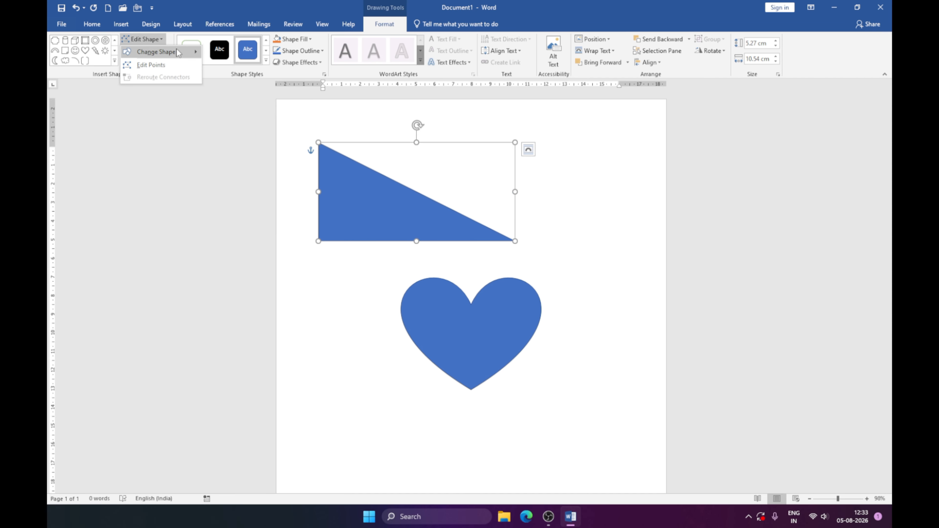
mouse_move(176, 52)
left_click(223, 63)
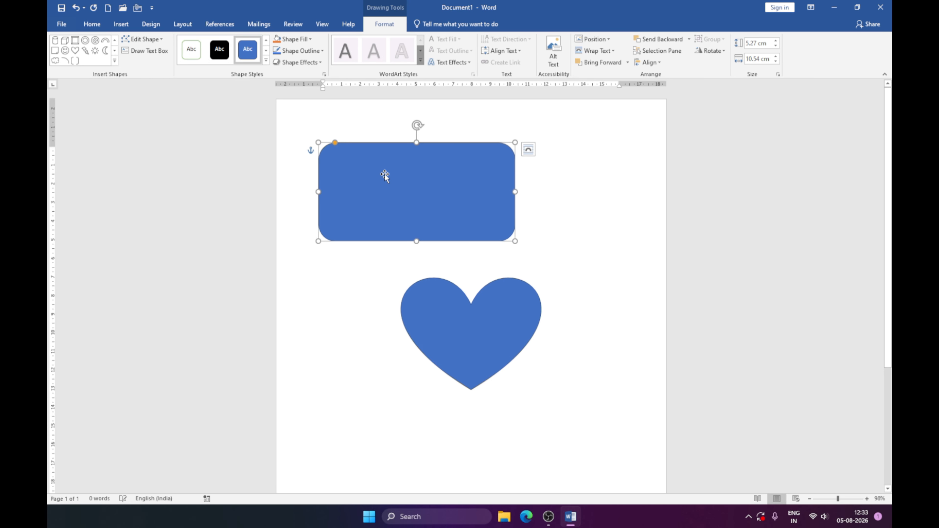
left_click_drag(384, 175, 402, 175)
left_click(570, 203)
left_click(447, 184)
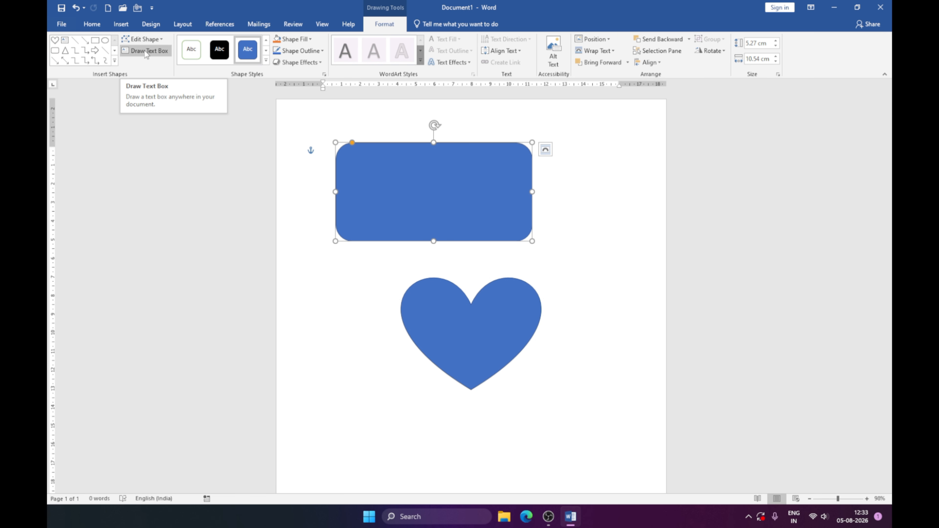
Draw a text box about 4.03 cm high and 9 cm wide over the rounded rectangle, and undo it
left_click(145, 50)
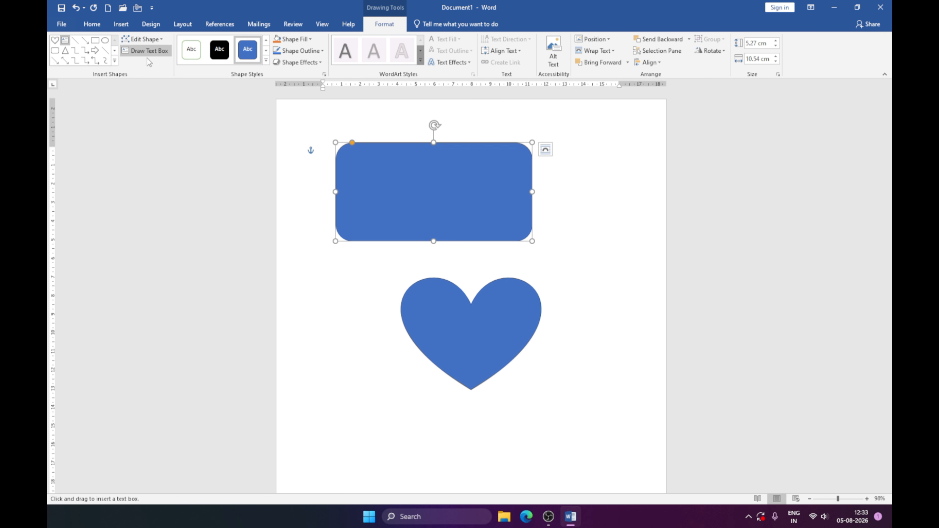
left_click_drag(345, 152, 512, 227)
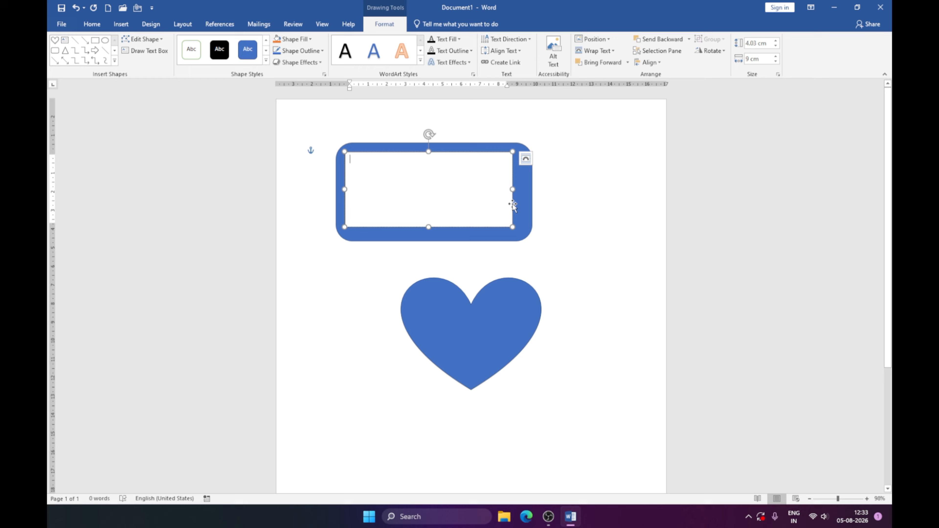
key("ctrl+z")
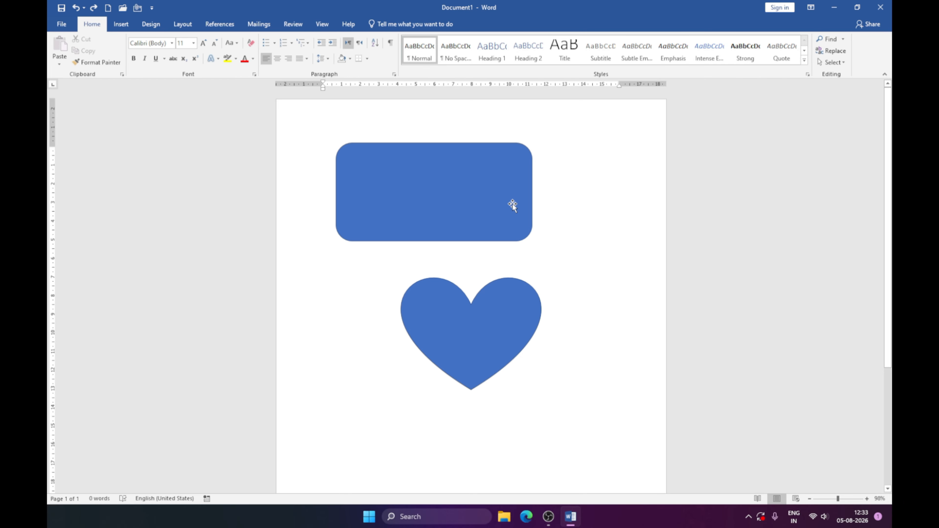
Move the rounded rectangle and the heart to the right half of the page
left_click(512, 203)
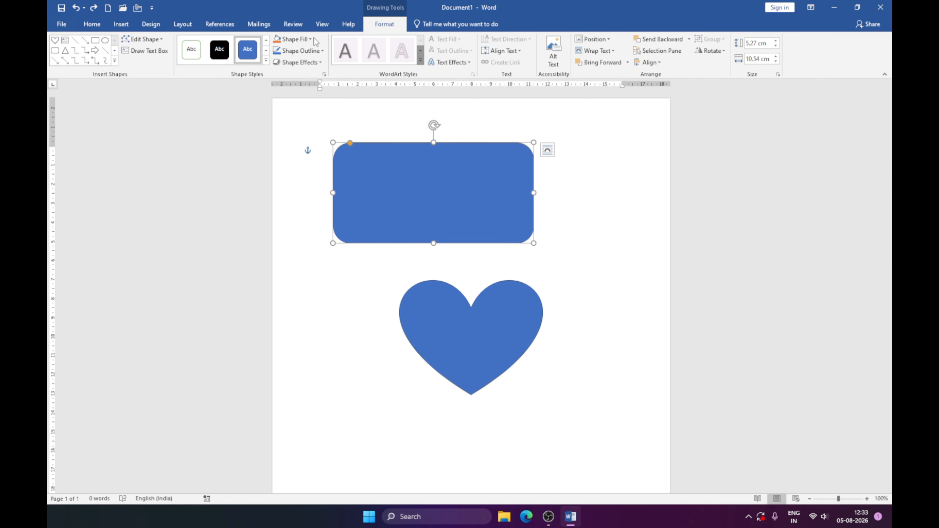
left_click(266, 61)
left_click(436, 181)
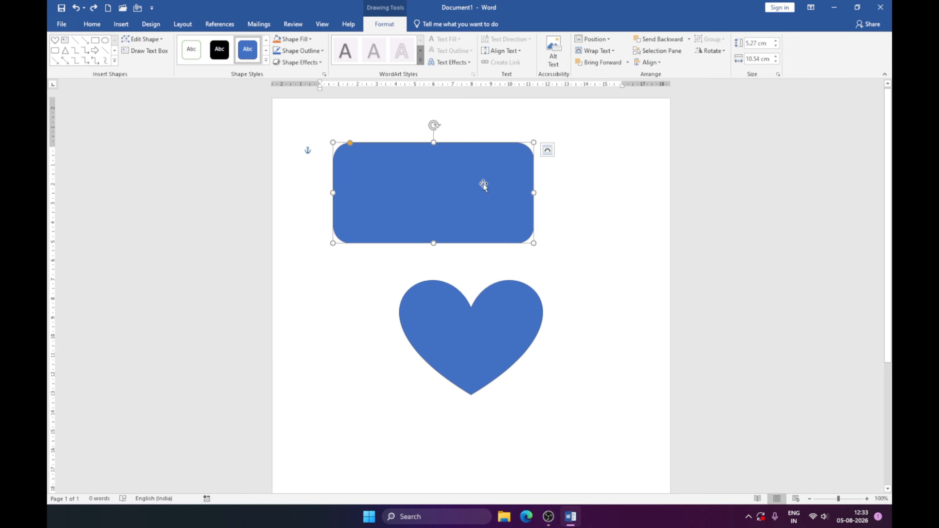
left_click_drag(483, 183, 582, 177)
left_click_drag(504, 353, 571, 341)
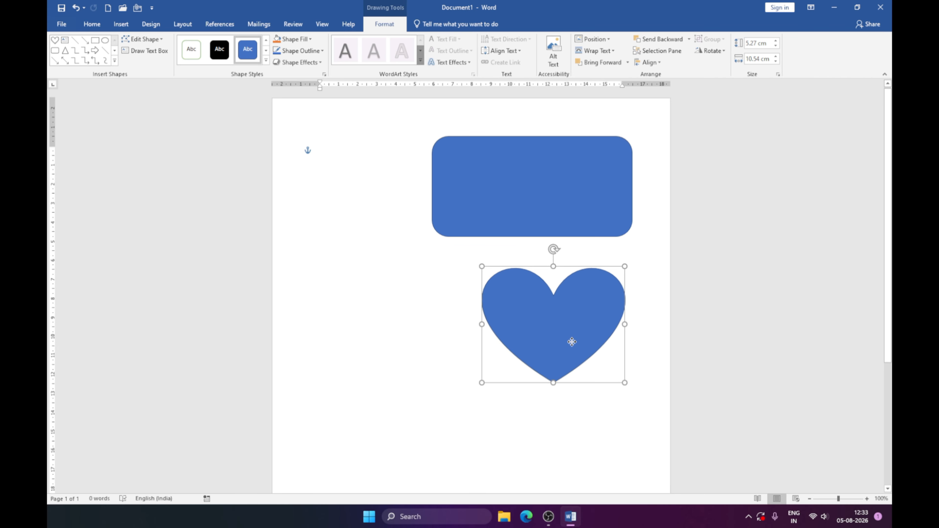
Preview theme styles on the heart without applying one, and fill the heart with the standard red colour
left_click(266, 60)
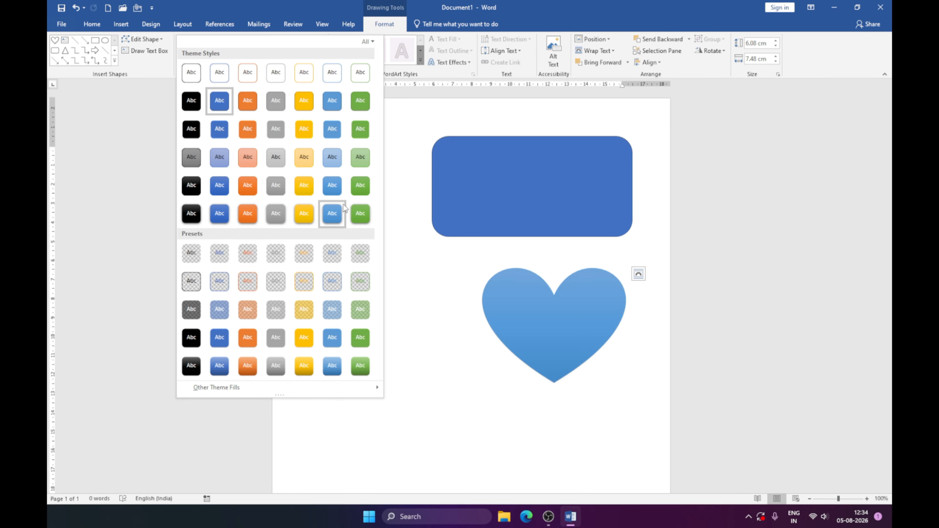
left_click(408, 145)
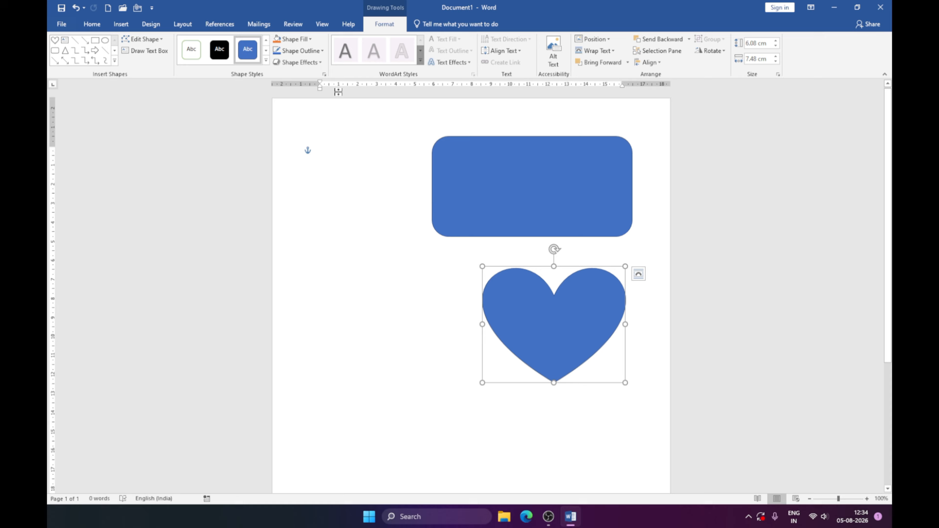
left_click(310, 39)
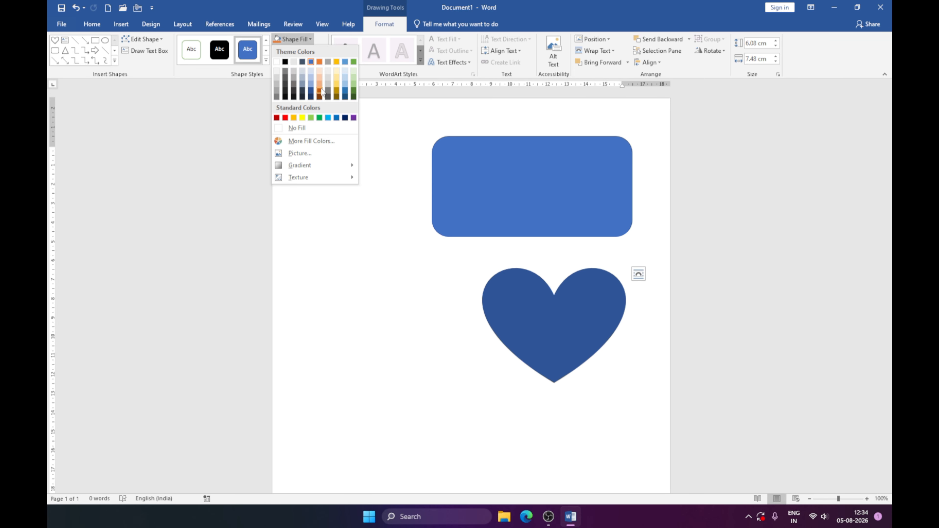
left_click(285, 118)
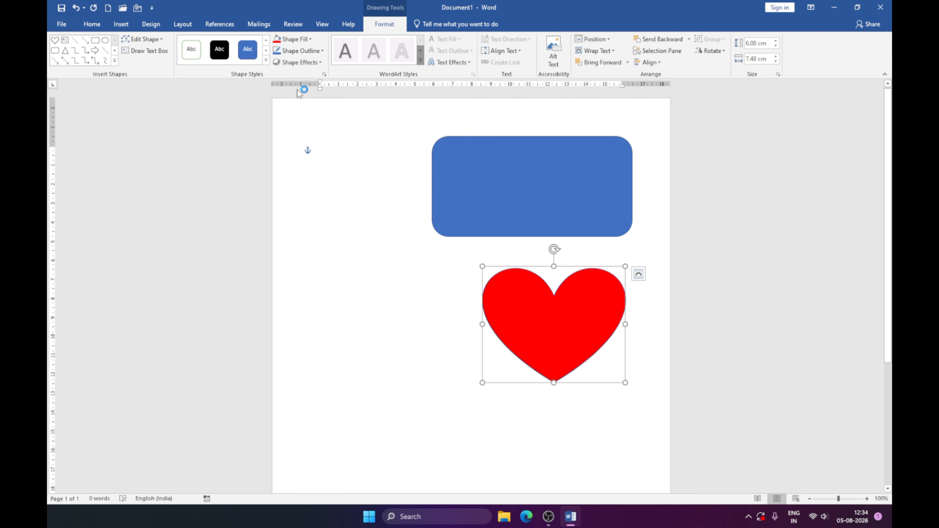
Try a thicker outline on the heart and set its outline to No Outline
left_click(323, 49)
mouse_move(318, 165)
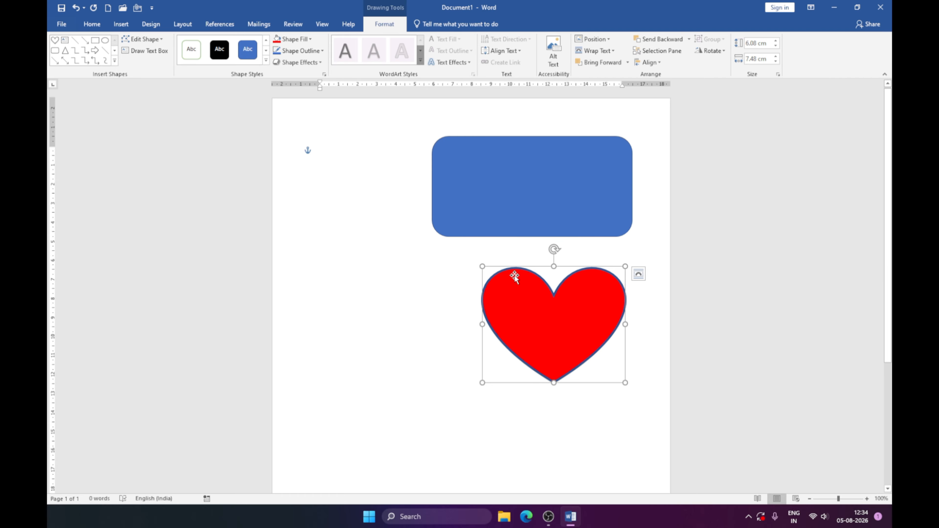
left_click(323, 50)
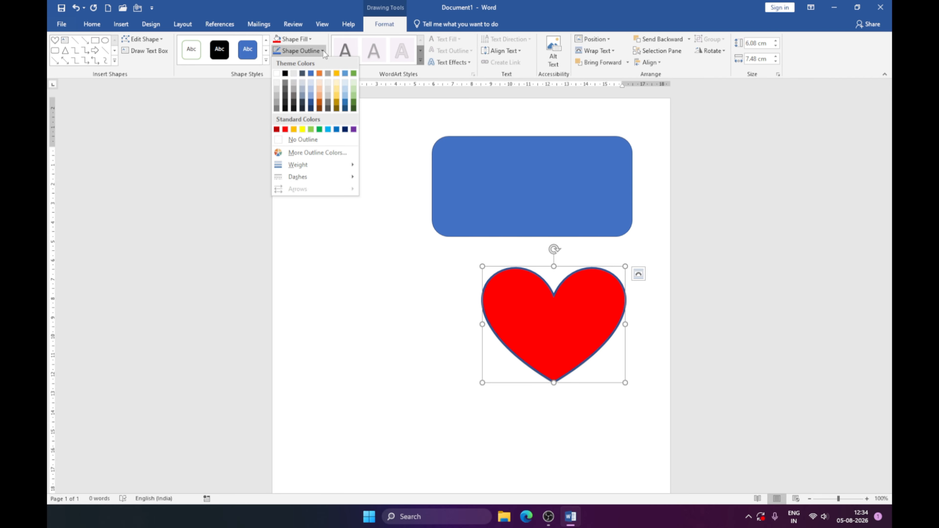
left_click(301, 139)
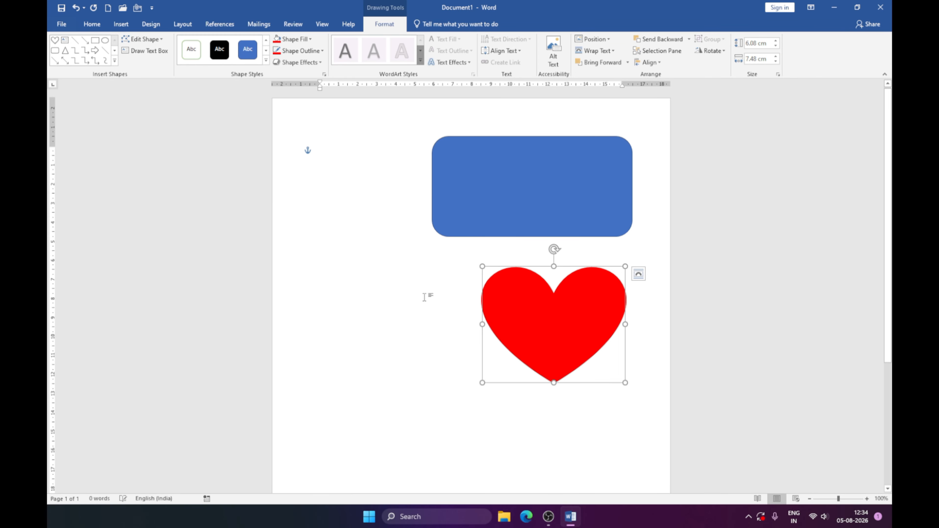
Move the heart toward the left half of the page and apply the last preset shape effect to it
left_click_drag(558, 310, 419, 318)
left_click(570, 297)
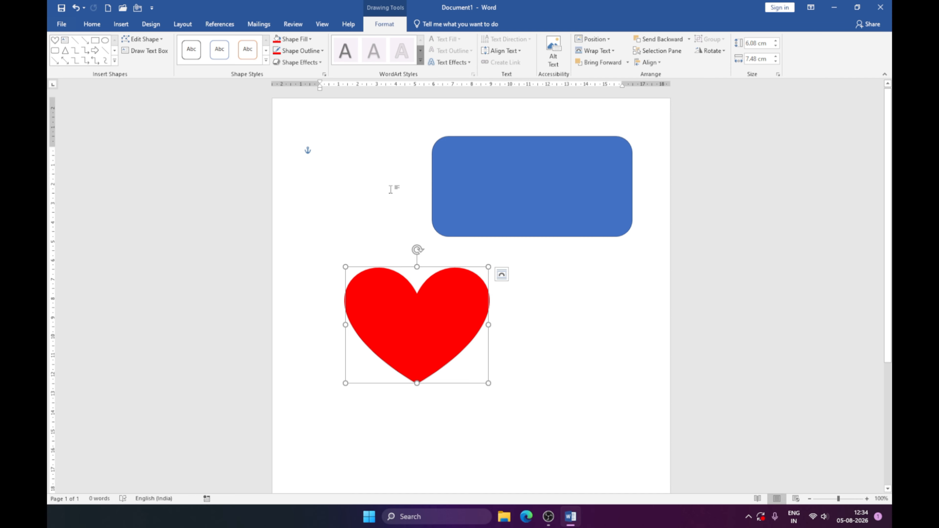
left_click(320, 64)
mouse_move(319, 76)
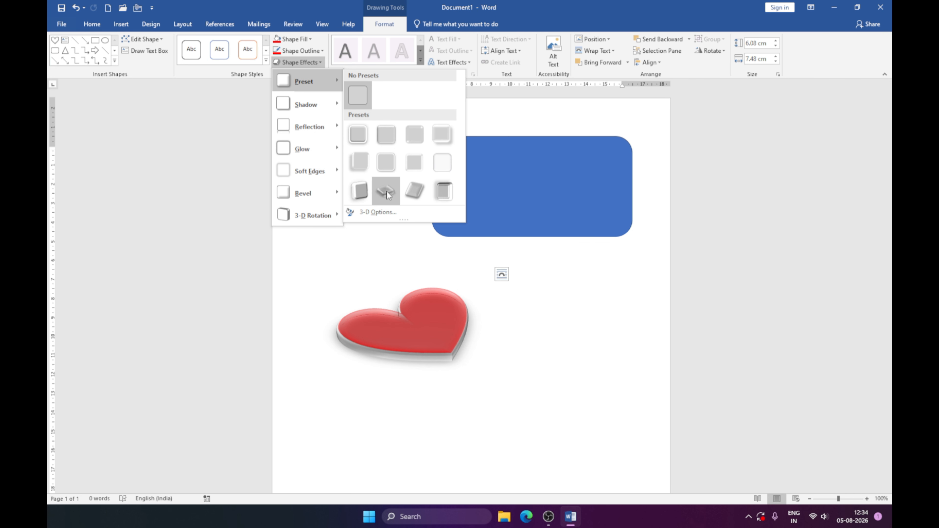
left_click(437, 195)
left_click_drag(437, 344, 450, 348)
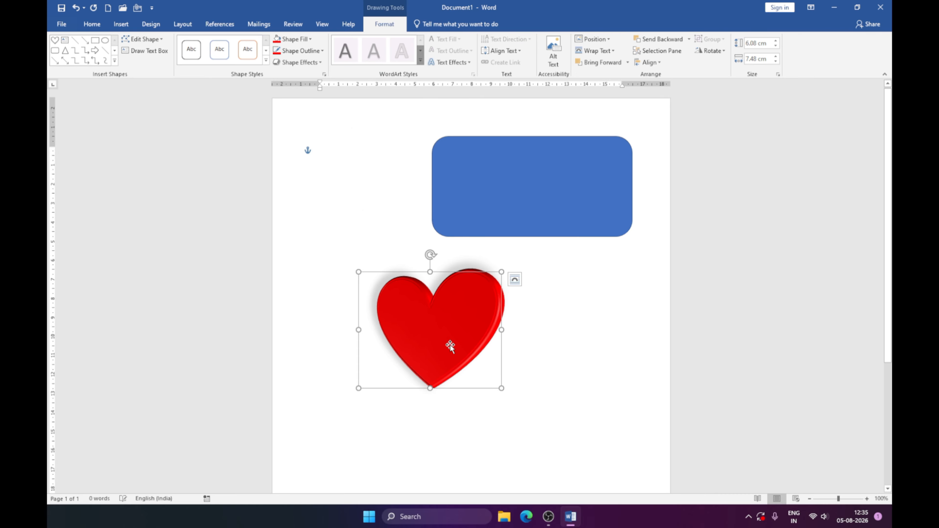
Apply the inner shadow for the right side to the heart and enlarge it to about 7.36 cm high and 9.5 cm wide
left_click(321, 63)
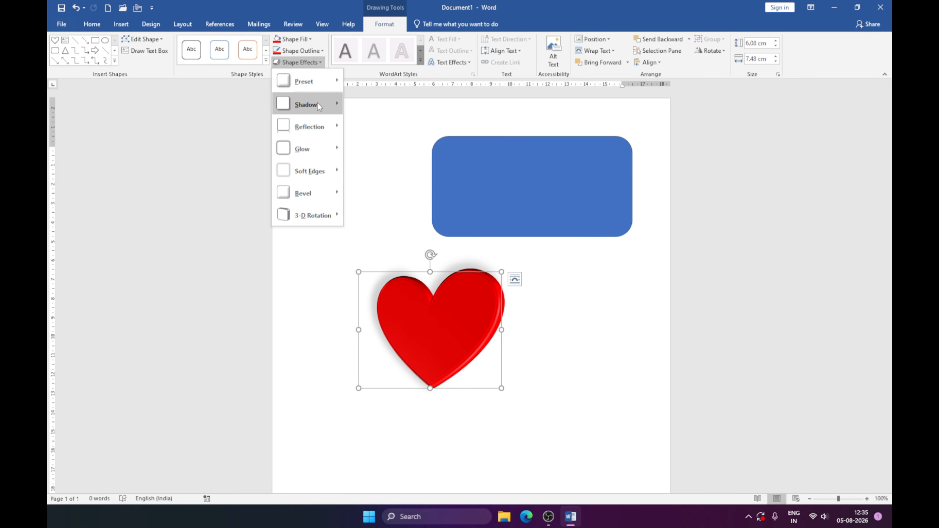
mouse_move(318, 104)
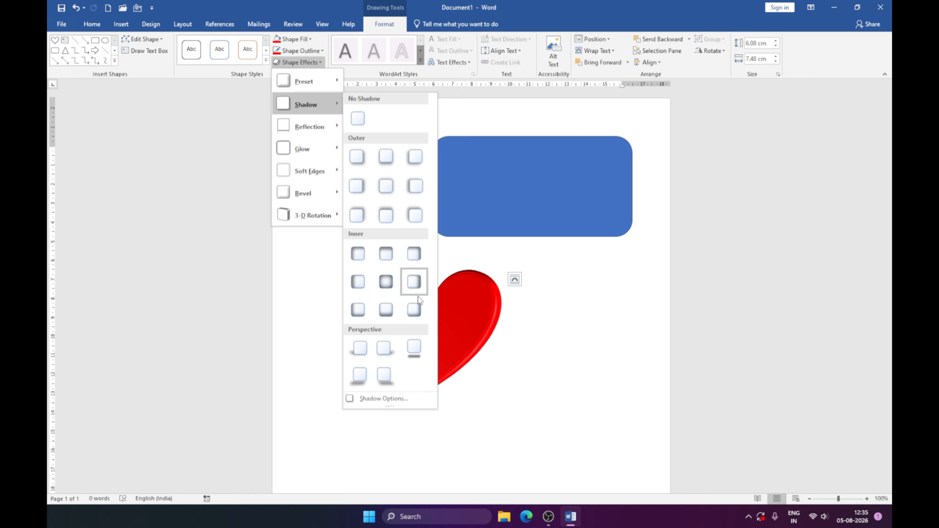
left_click(418, 282)
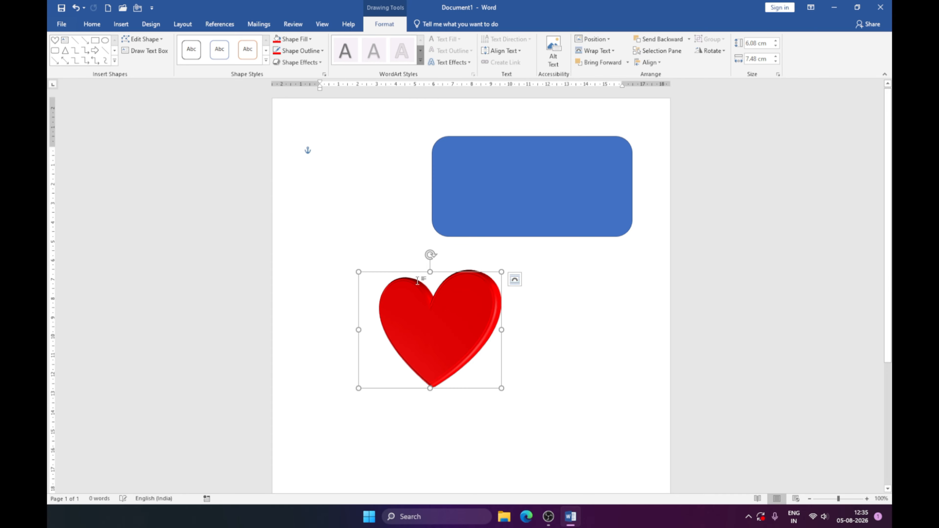
left_click_drag(457, 319, 467, 316)
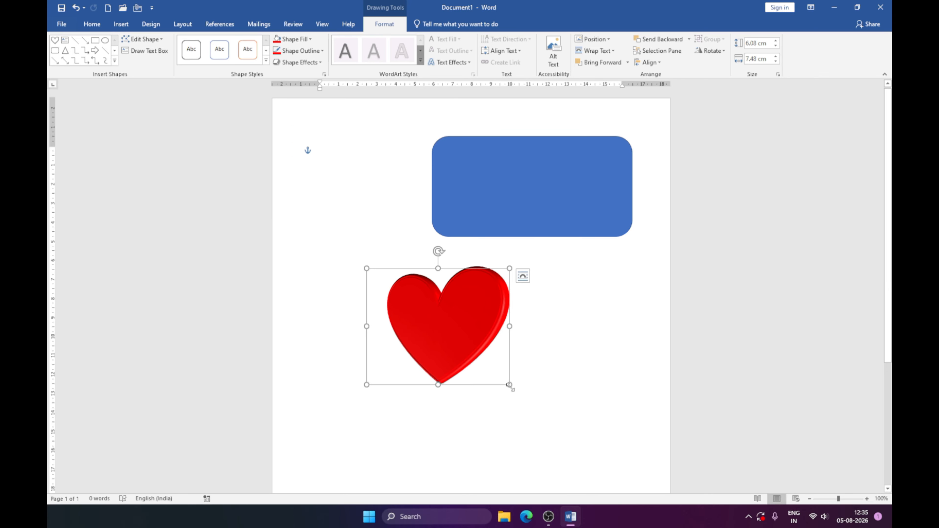
left_click_drag(510, 384, 548, 409)
left_click_drag(454, 325, 432, 325)
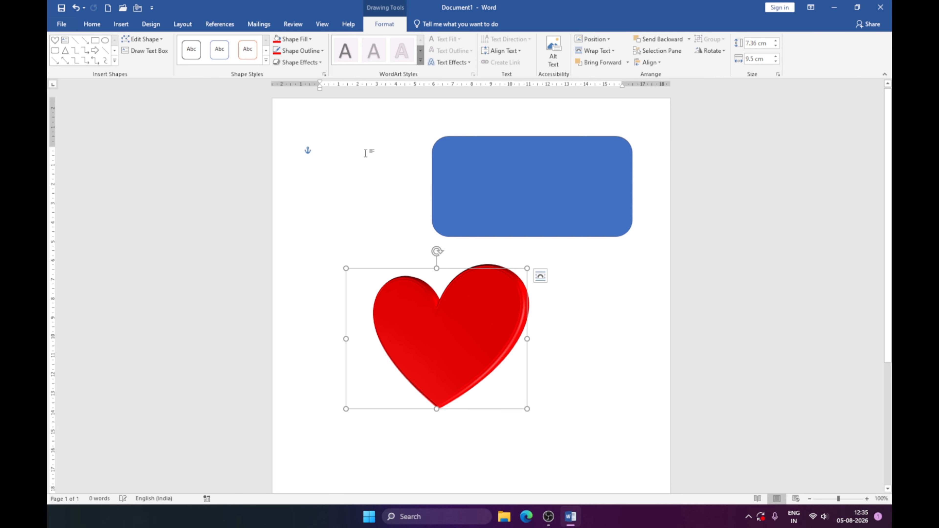
Add the first reflection variation and the orange glow of the third size to the heart
left_click(319, 62)
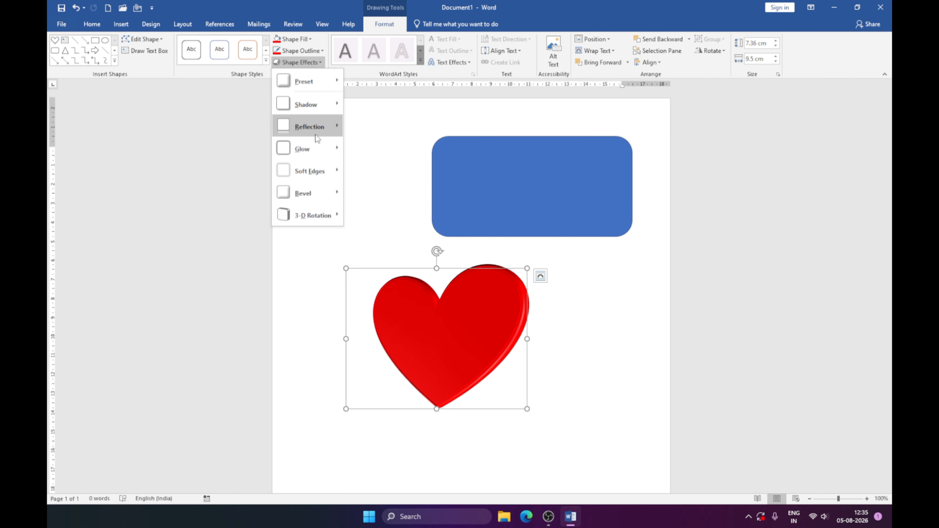
mouse_move(318, 127)
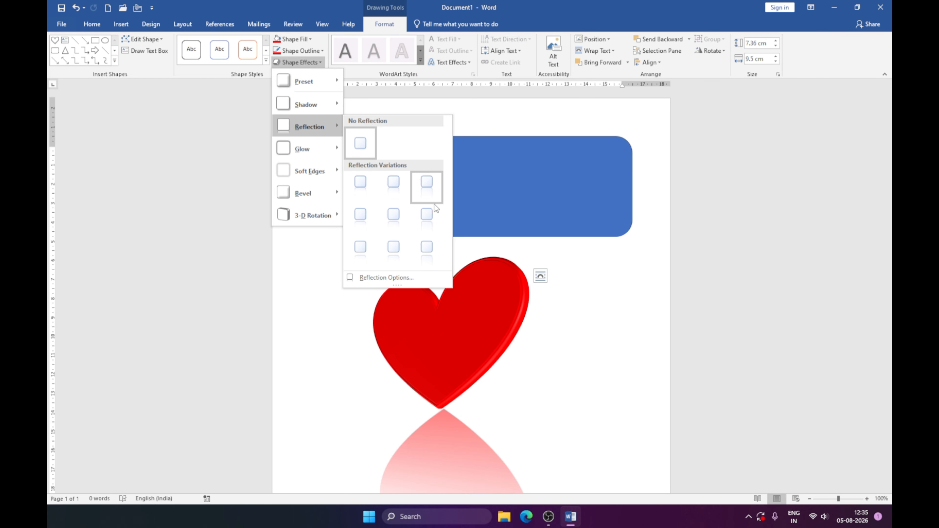
left_click(366, 191)
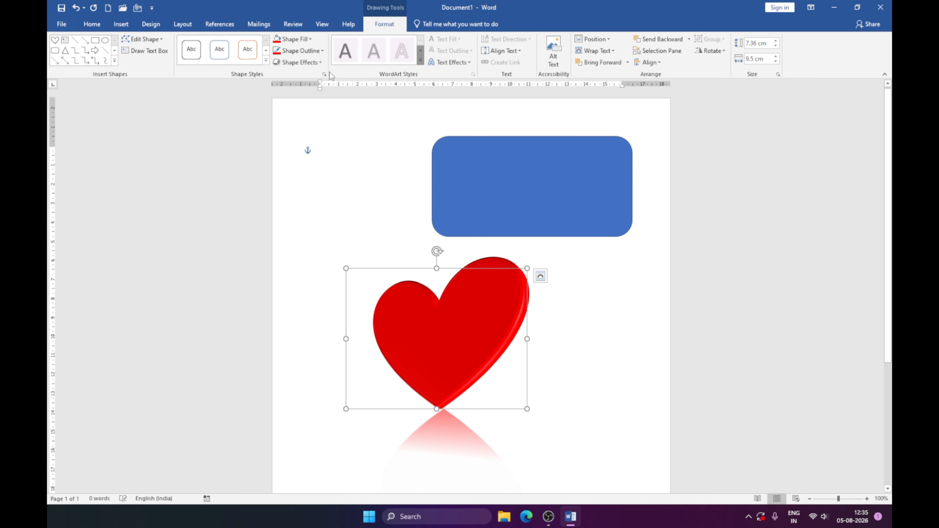
left_click(322, 63)
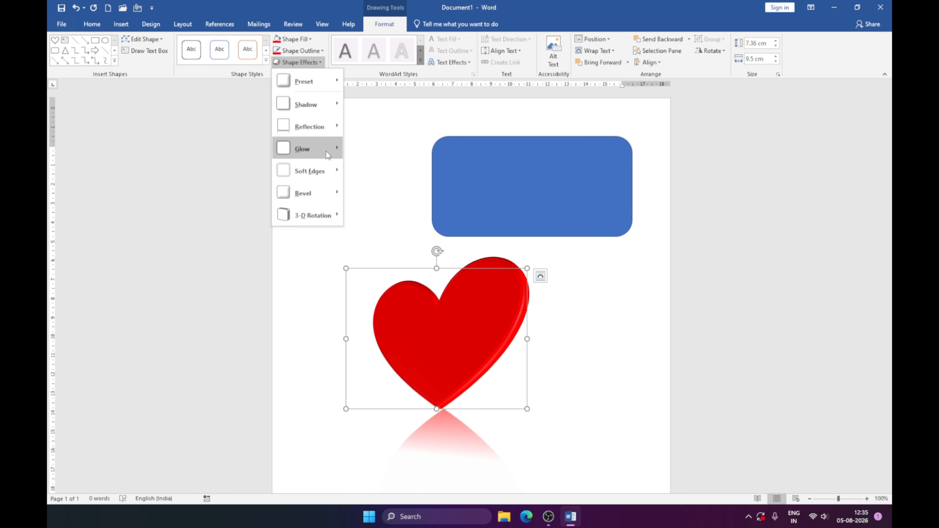
mouse_move(326, 150)
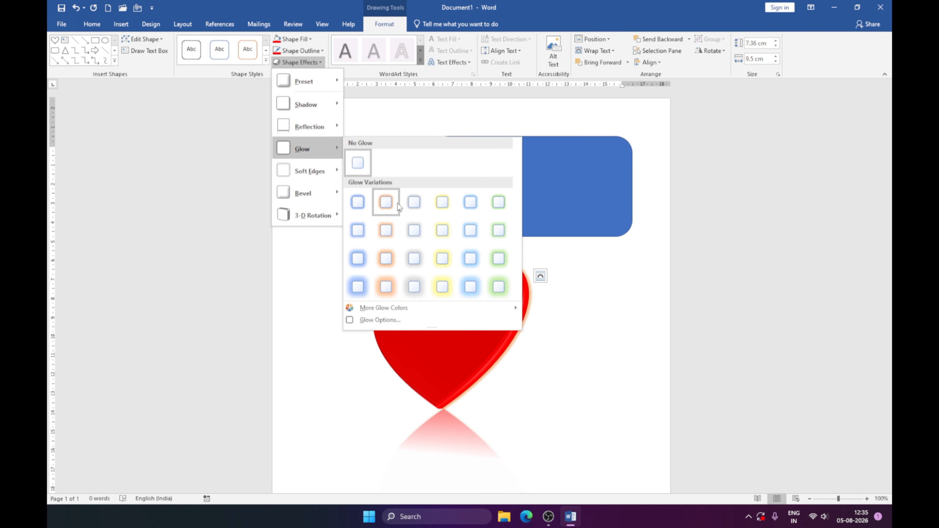
left_click(386, 258)
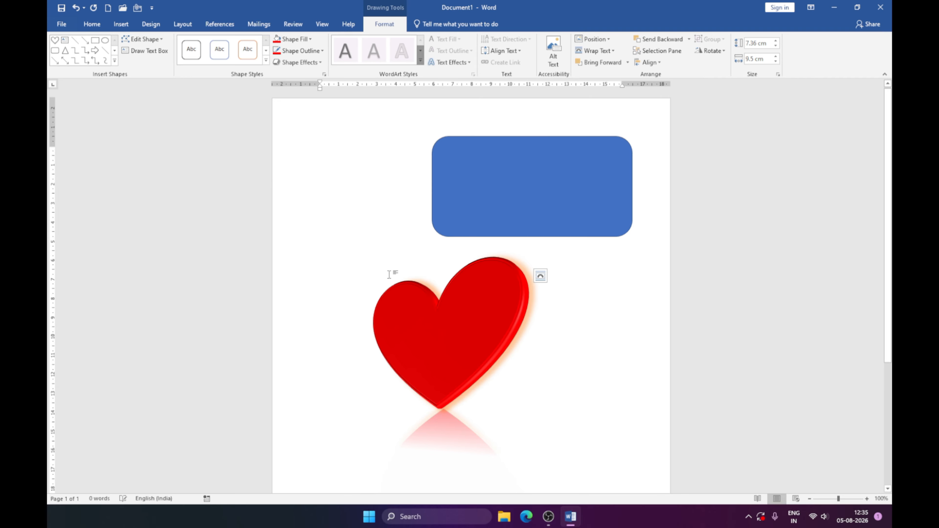
Apply the last bevel style in the third row of bevels to the heart
left_click(320, 61)
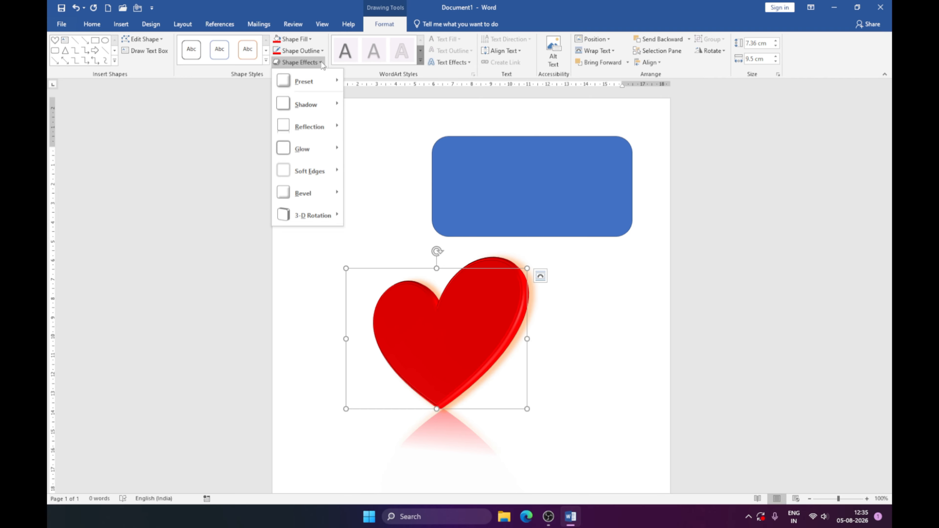
mouse_move(329, 195)
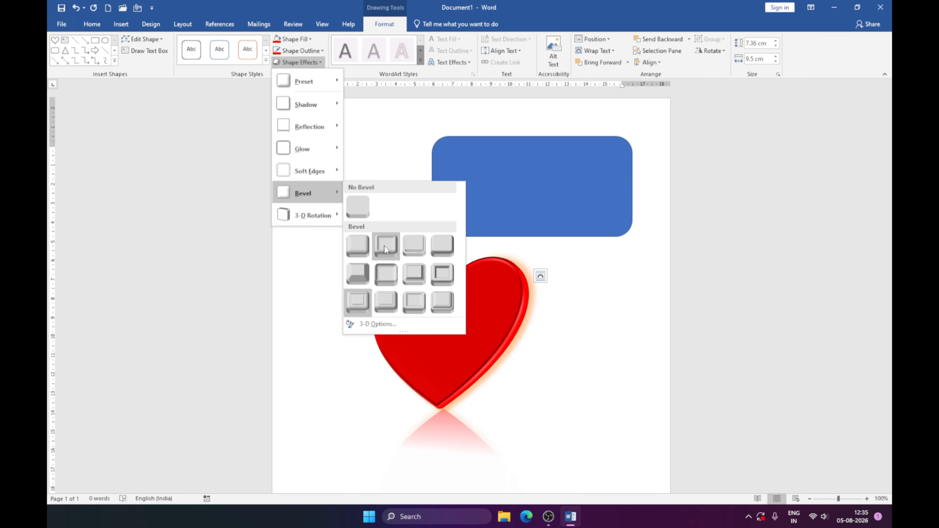
left_click(443, 313)
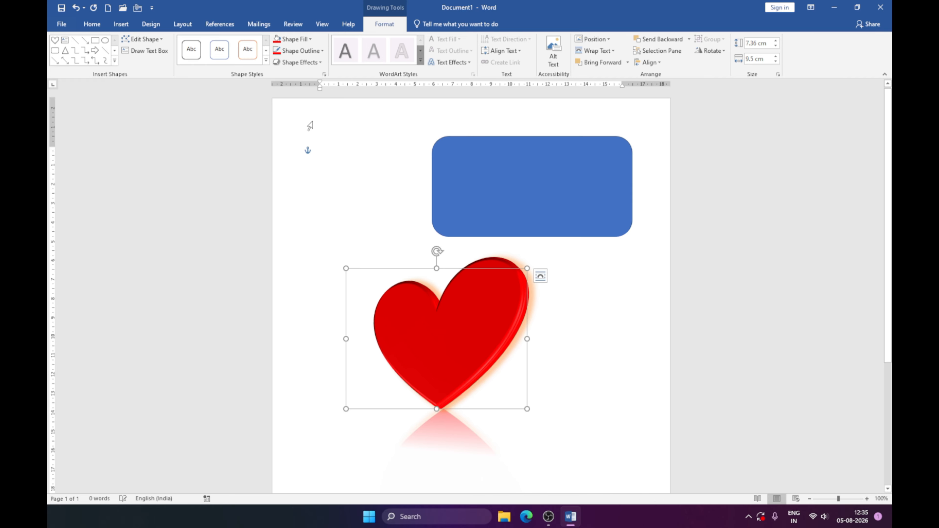
Try the last parallel 3-D rotation on the heart
left_click(320, 61)
mouse_move(311, 212)
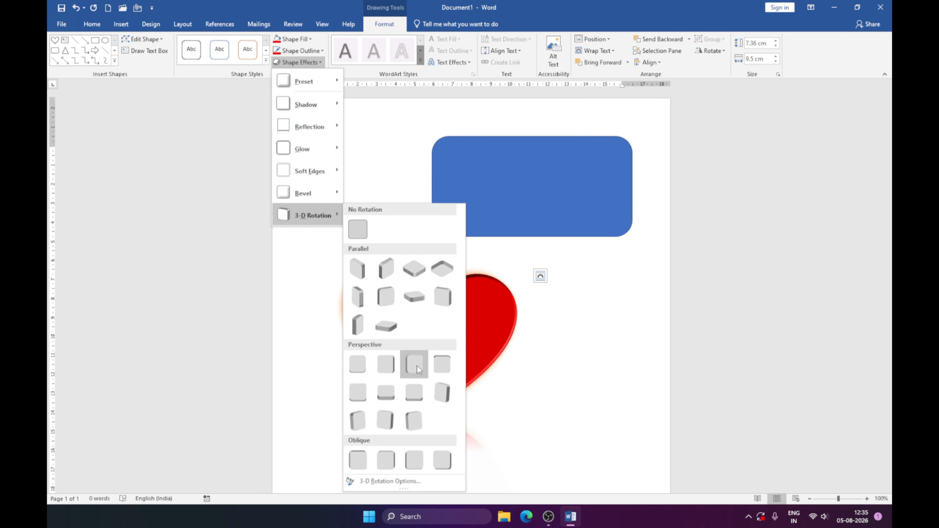
left_click(387, 326)
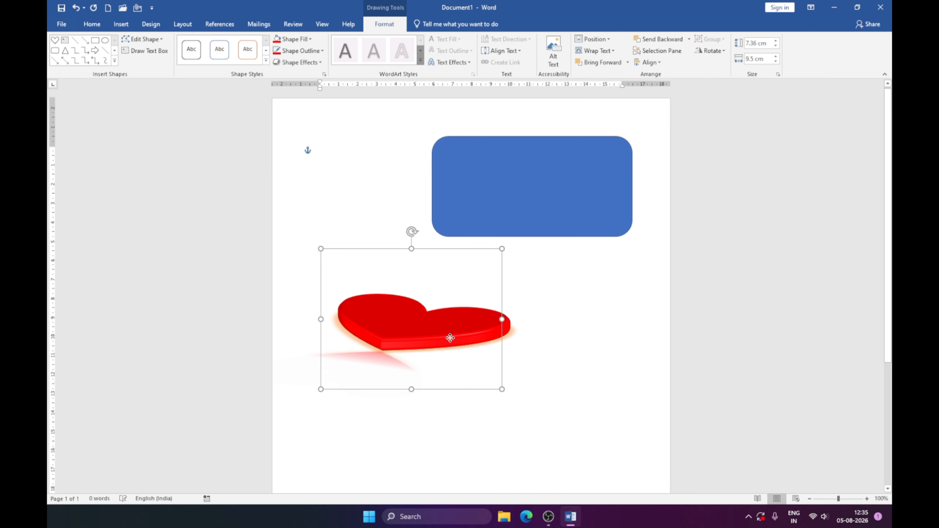
Apply the first perspective 3-D rotation in the third row to the heart and move it slightly down and right
left_click(320, 63)
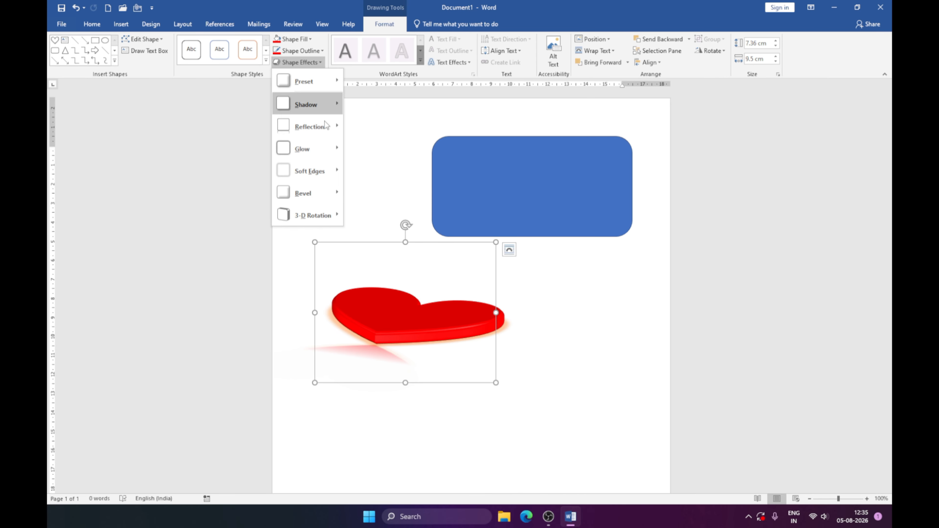
mouse_move(333, 218)
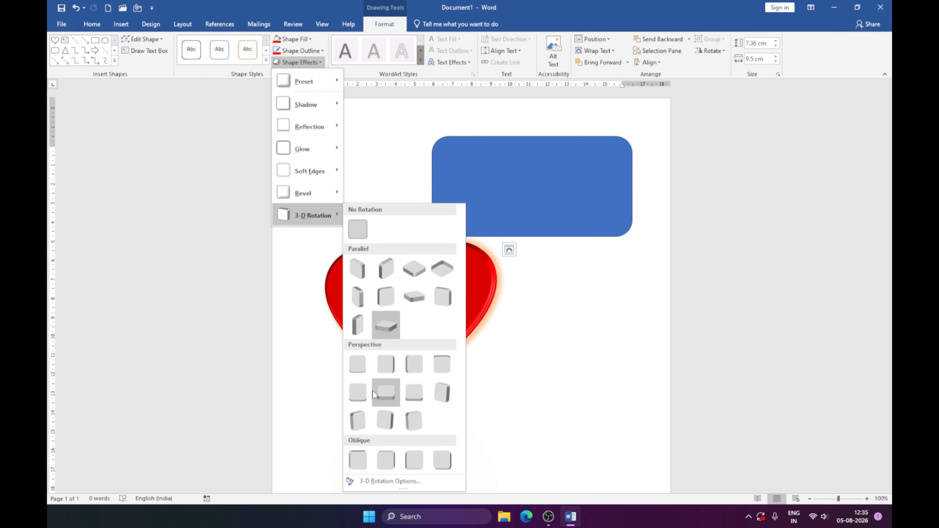
left_click(362, 425)
left_click_drag(408, 338, 431, 350)
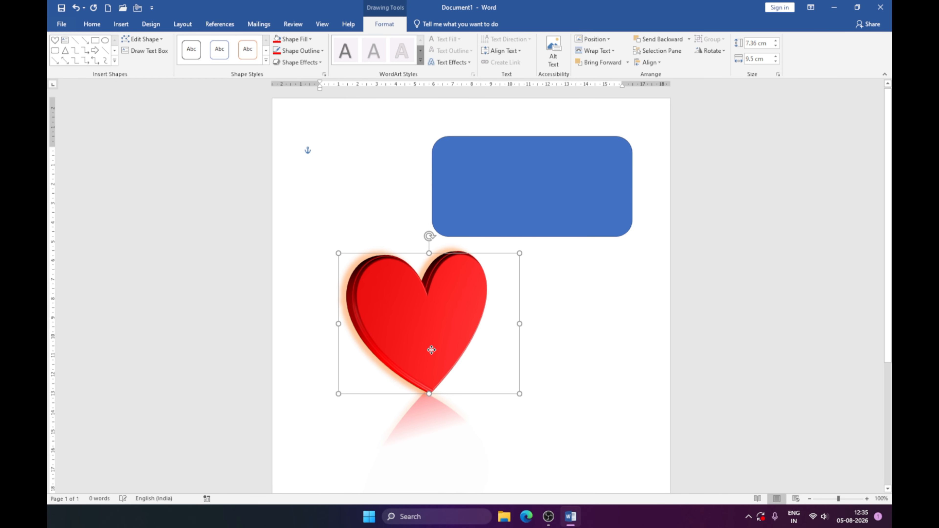
left_click(556, 346)
left_click_drag(430, 326, 439, 360)
Delete the blue rounded rectangle and move the heart to the upper part of the page
left_click(524, 175)
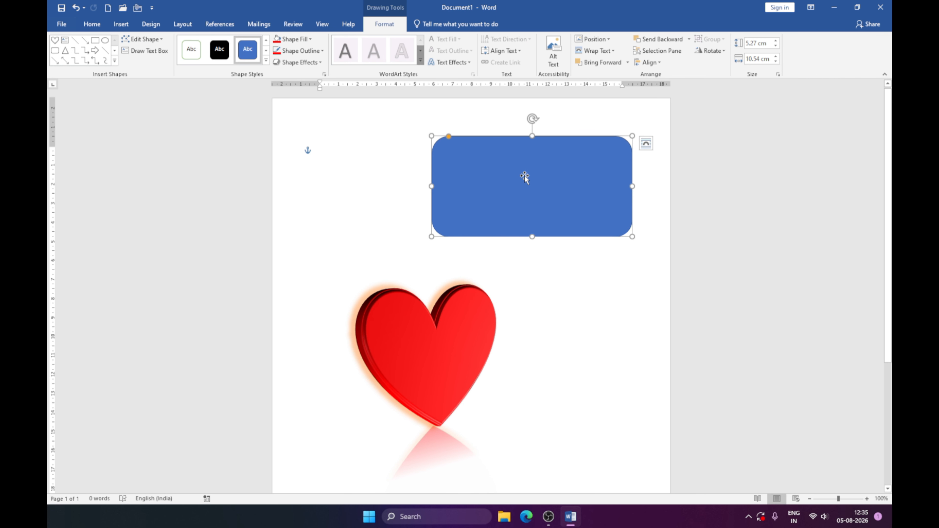
key("Delete")
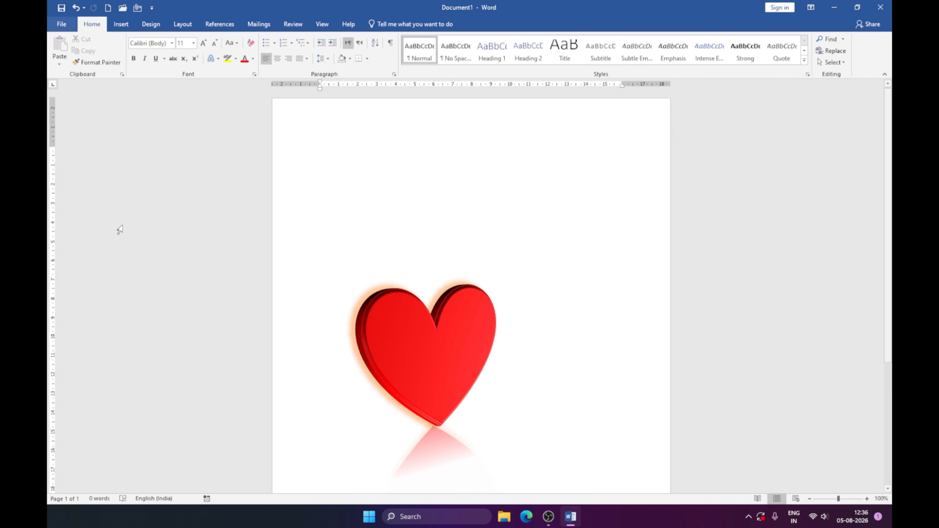
left_click_drag(429, 359, 439, 245)
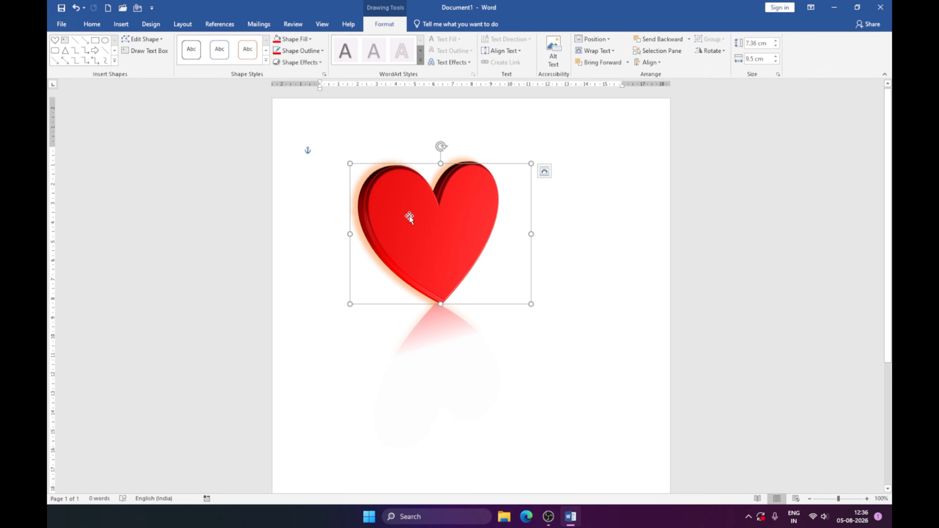
Enter the text "I", "Love" and "My india" on three separate lines inside the heart
type("I ")
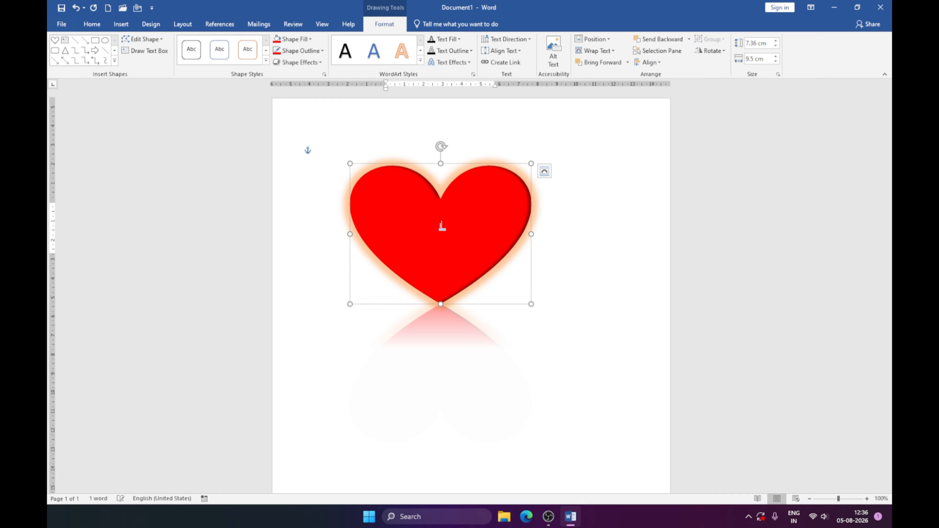
type("lo")
key("Return")
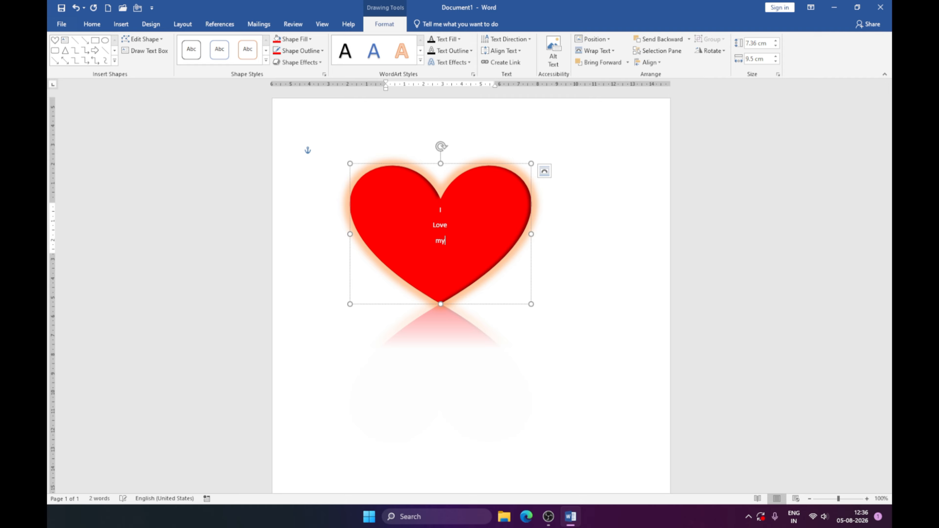
type("My india")
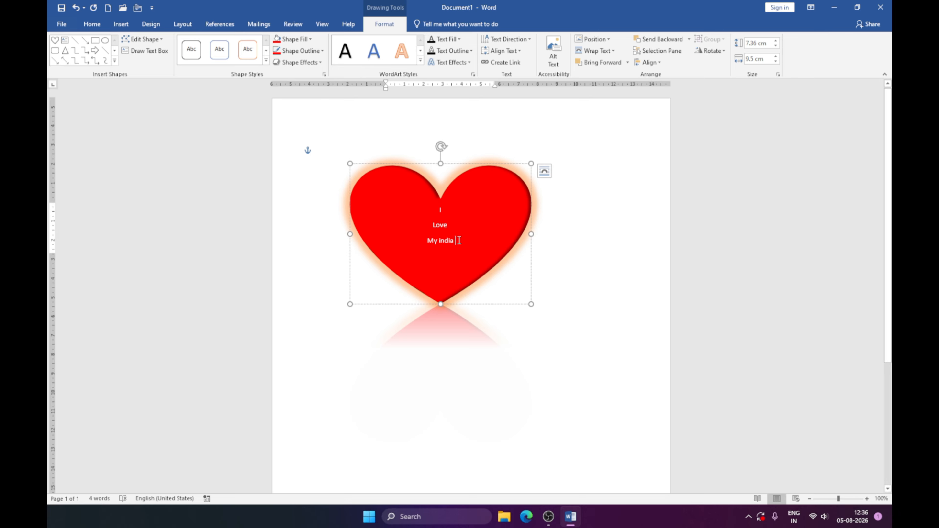
Fill all the text inside the heart with the standard yellow colour
left_click_drag(458, 240, 420, 214)
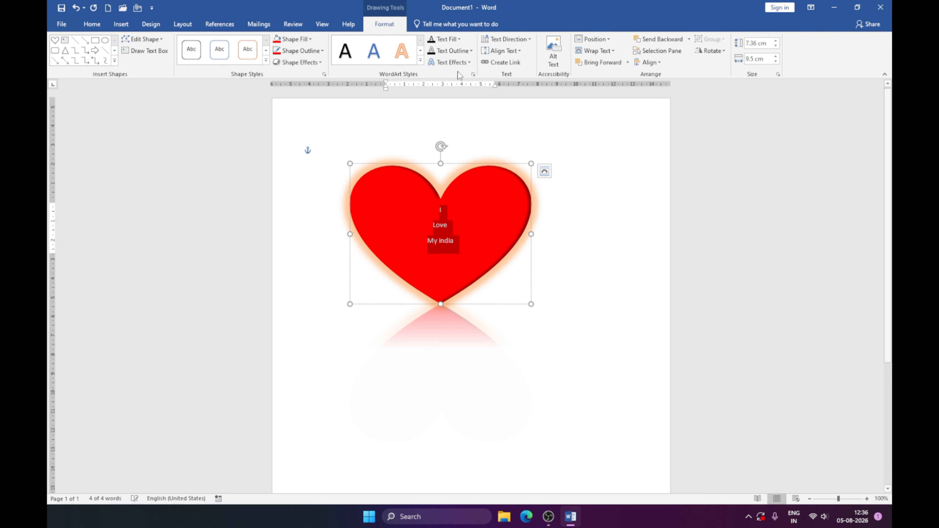
left_click(459, 39)
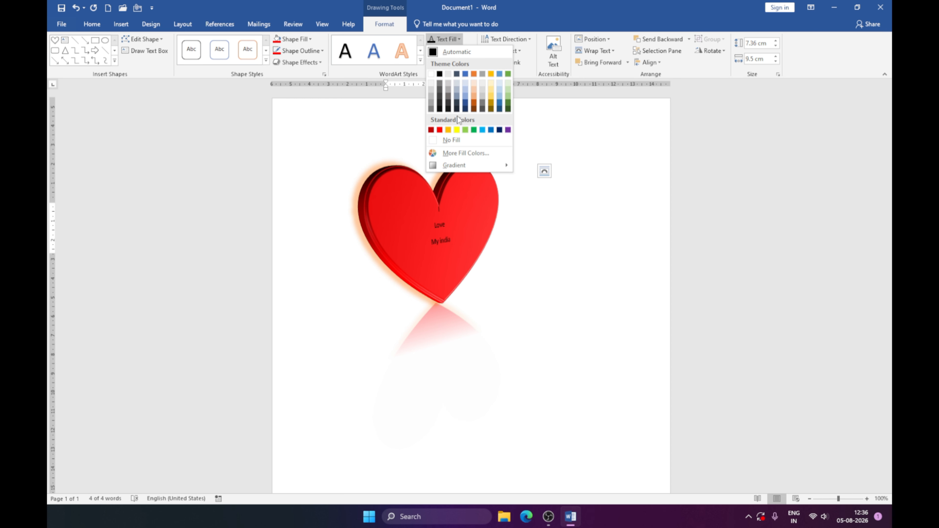
left_click(457, 131)
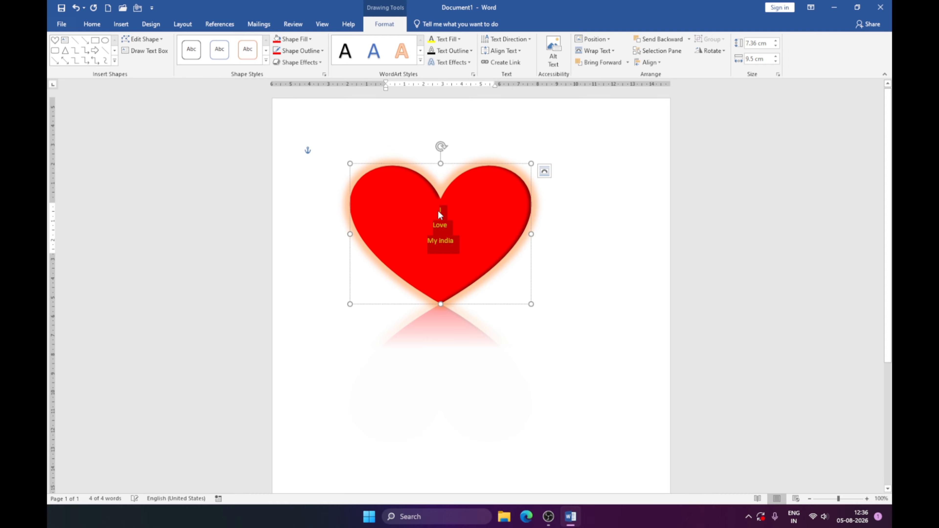
left_click(91, 24)
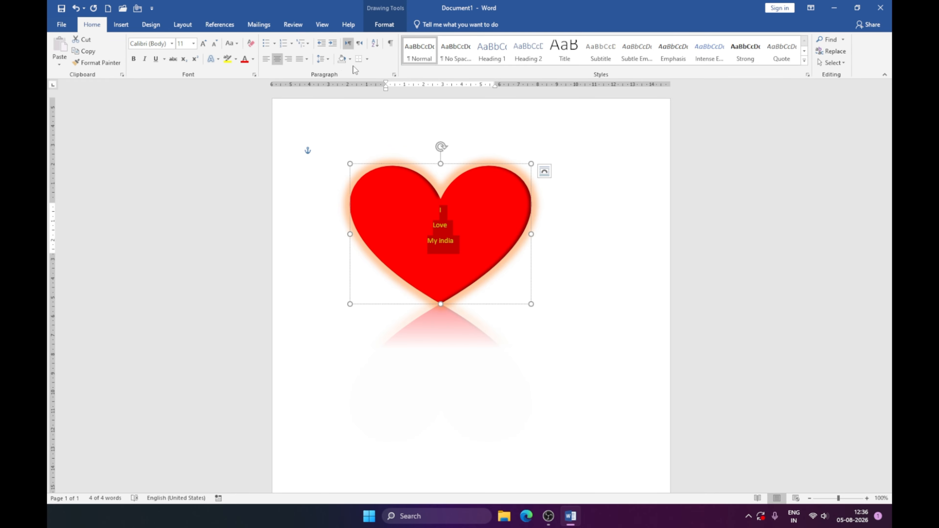
Remove the extra paragraph spacing between the three lines of heart text and enlarge the text to 20 pt
left_click(321, 58)
left_click(347, 169)
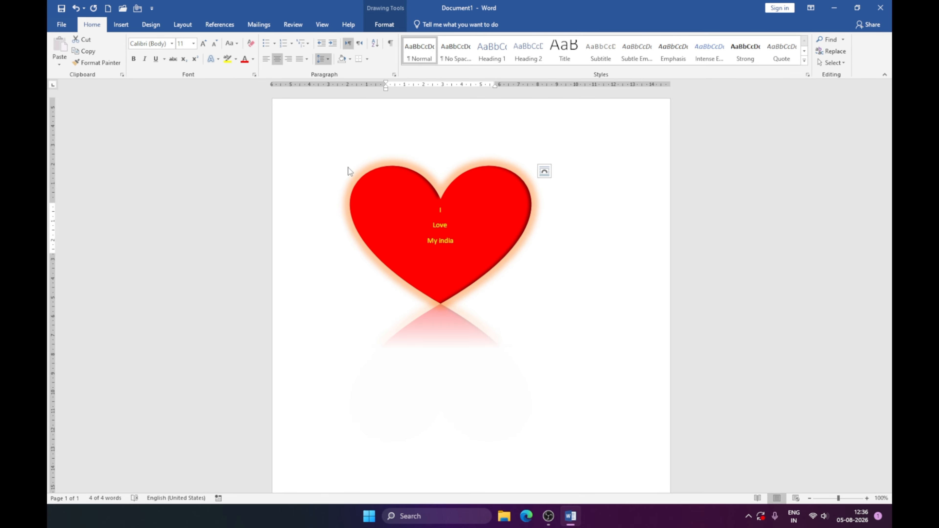
left_click(204, 44)
left_click(204, 43)
left_click(204, 43)
left_click(204, 44)
left_click(204, 43)
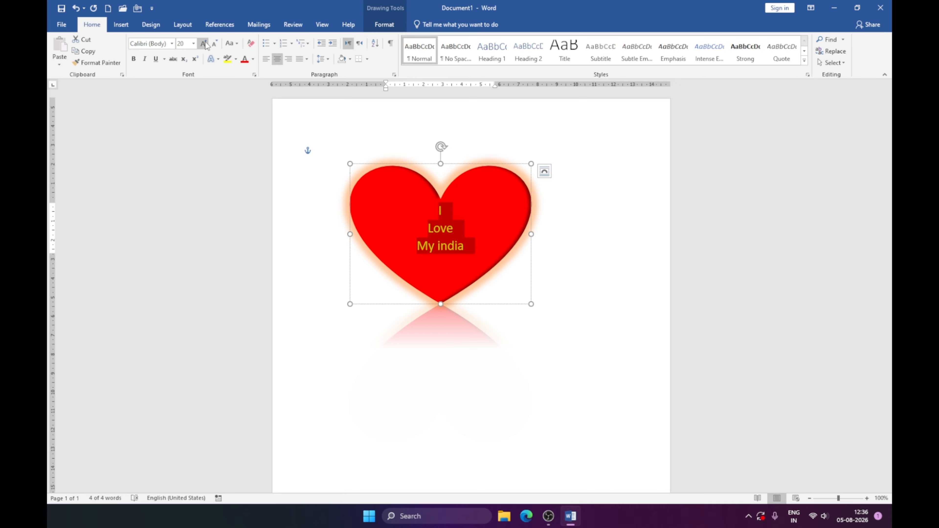
Outline all the text inside the heart in the standard yellow colour
left_click(383, 26)
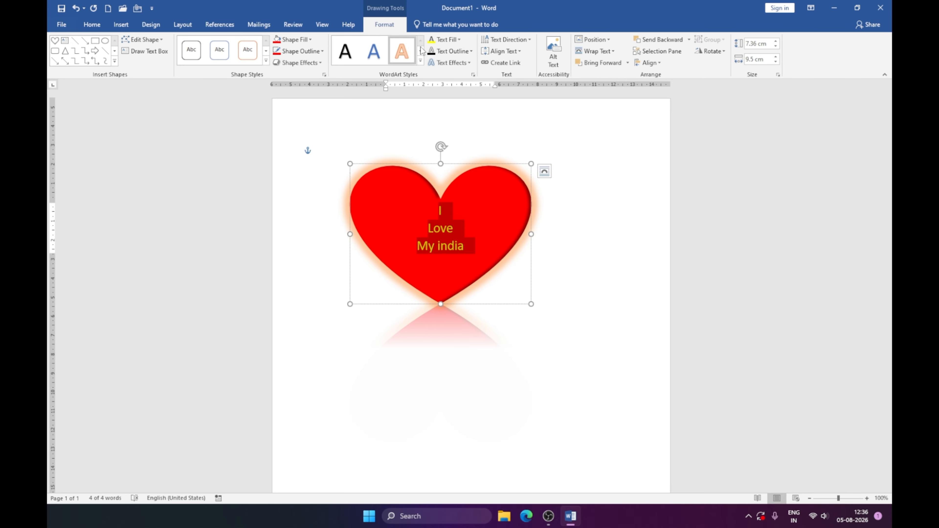
left_click(471, 51)
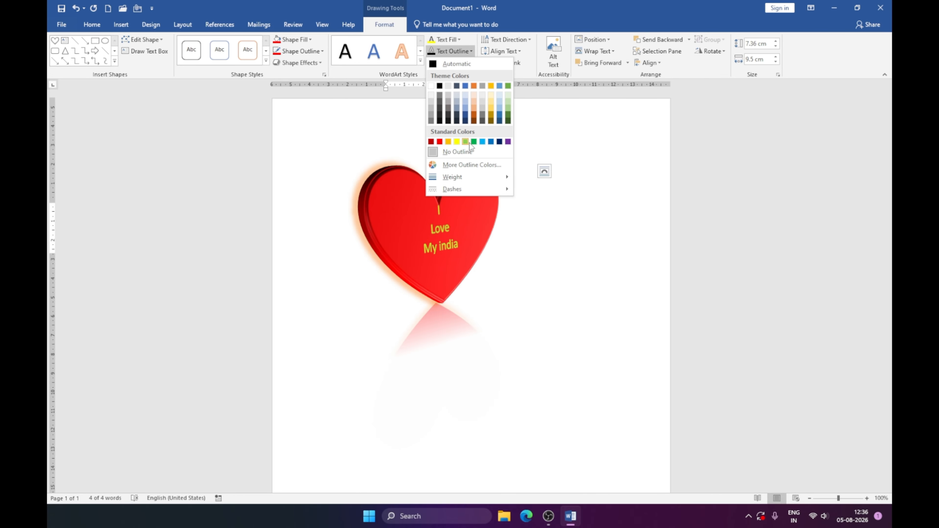
left_click(457, 143)
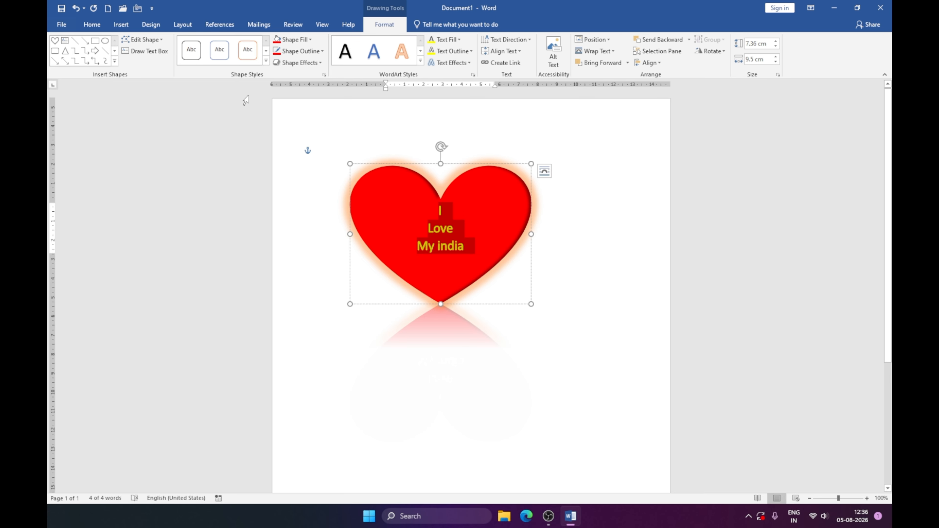
Set the heart's text in the Bahnschrift Light Condensed font and make it bold
left_click(92, 27)
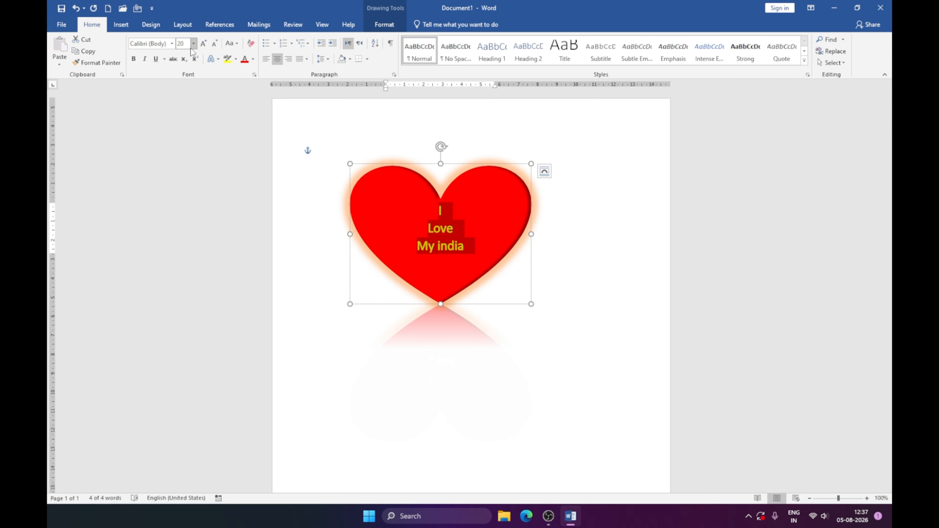
left_click(172, 43)
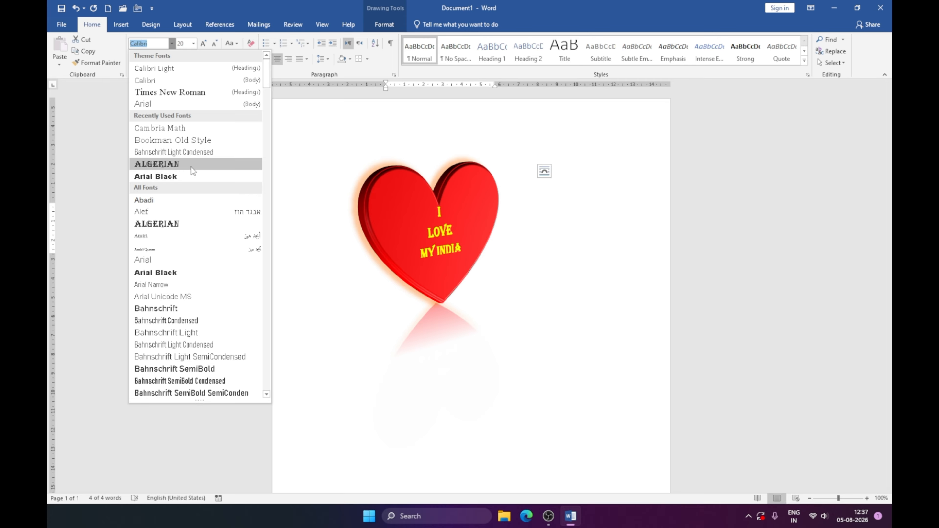
left_click(192, 154)
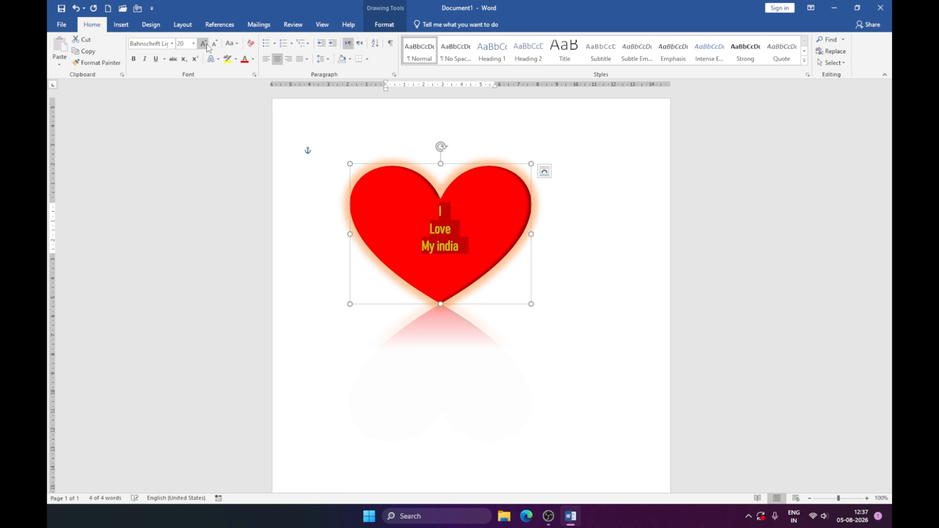
left_click(134, 59)
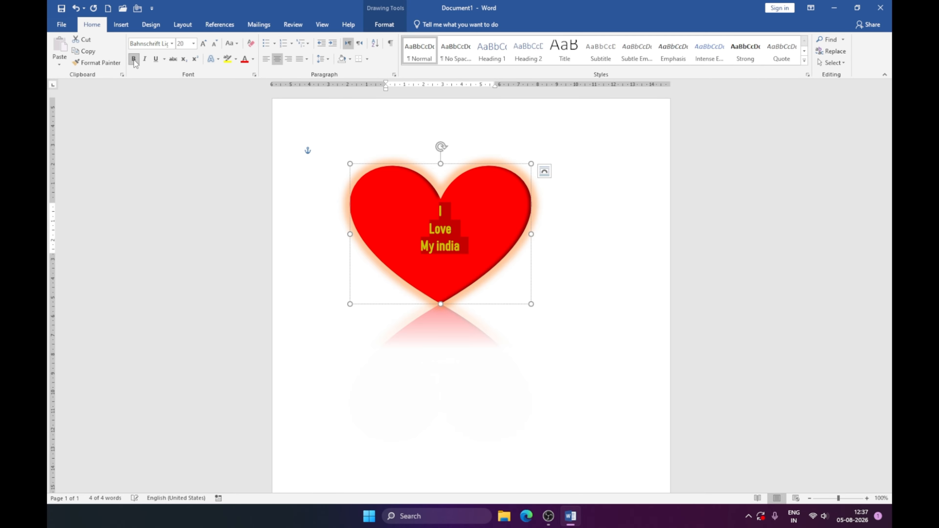
Apply the first inner shadow in the second row to the heart's text, and deselect the heart
left_click(384, 25)
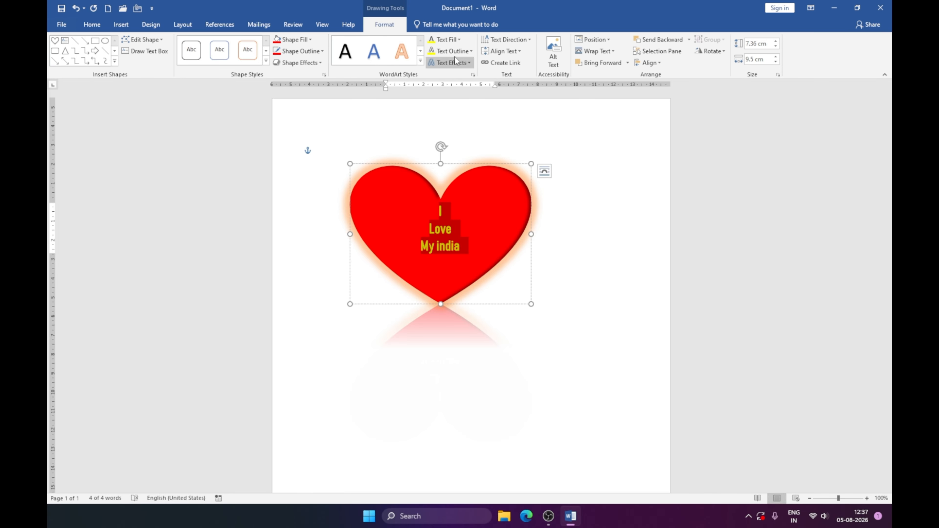
left_click(466, 63)
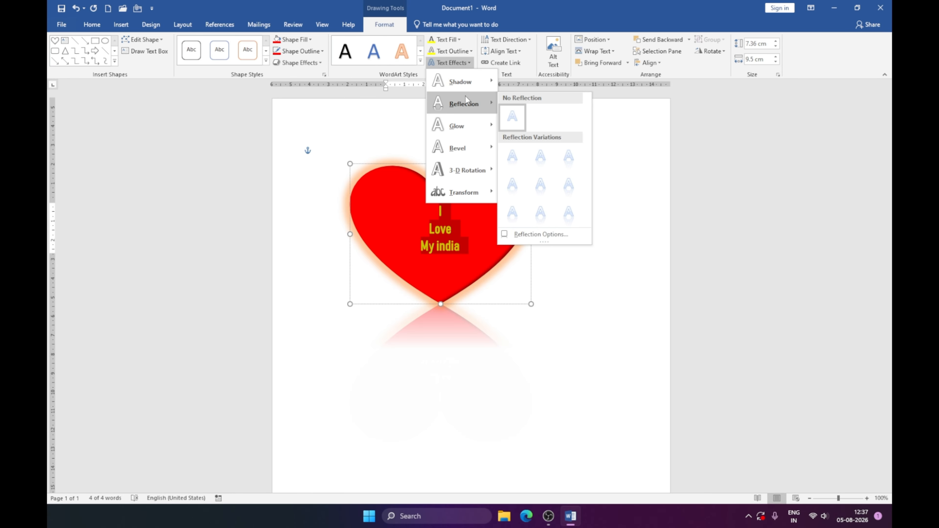
mouse_move(465, 85)
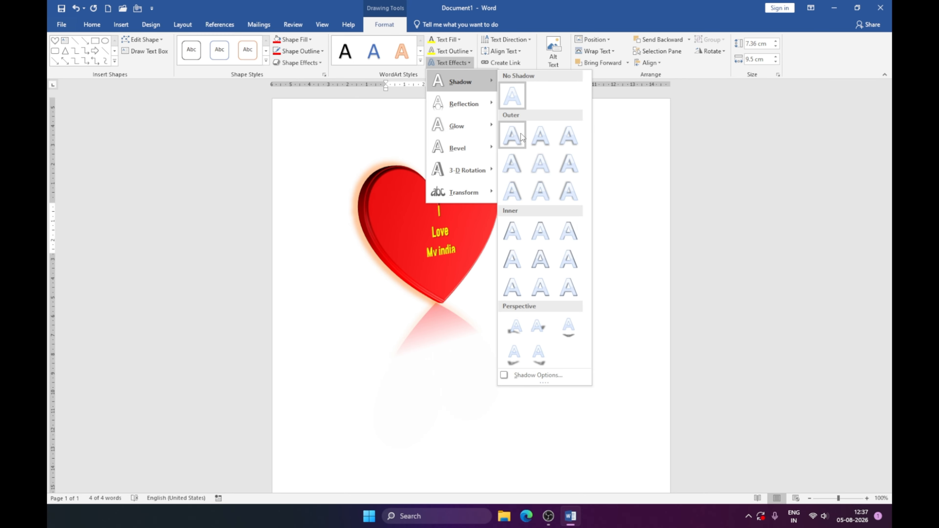
left_click(516, 259)
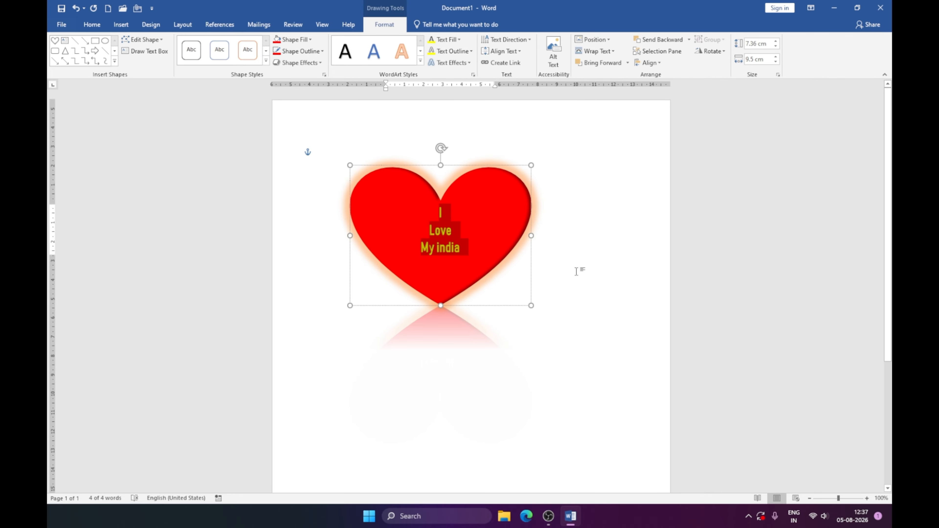
left_click(647, 263)
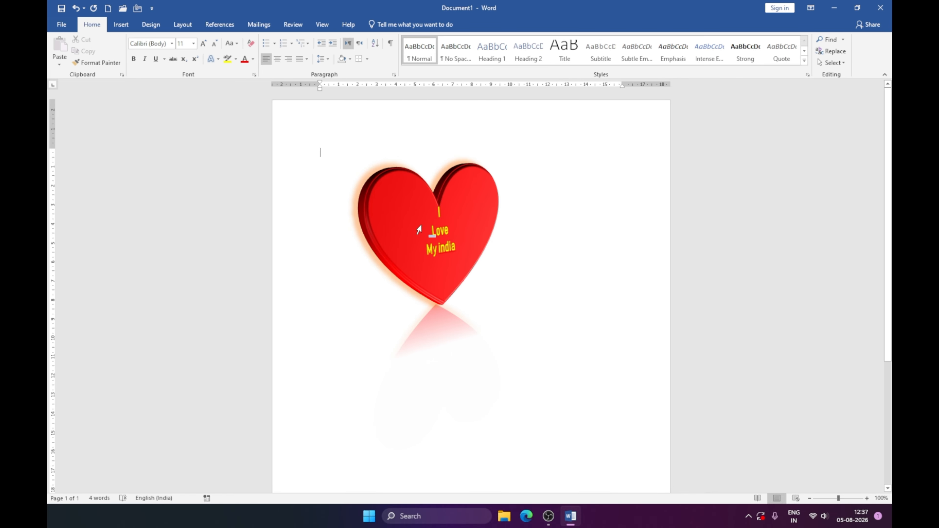
Move the heart up and to the right on the page
left_click(408, 218)
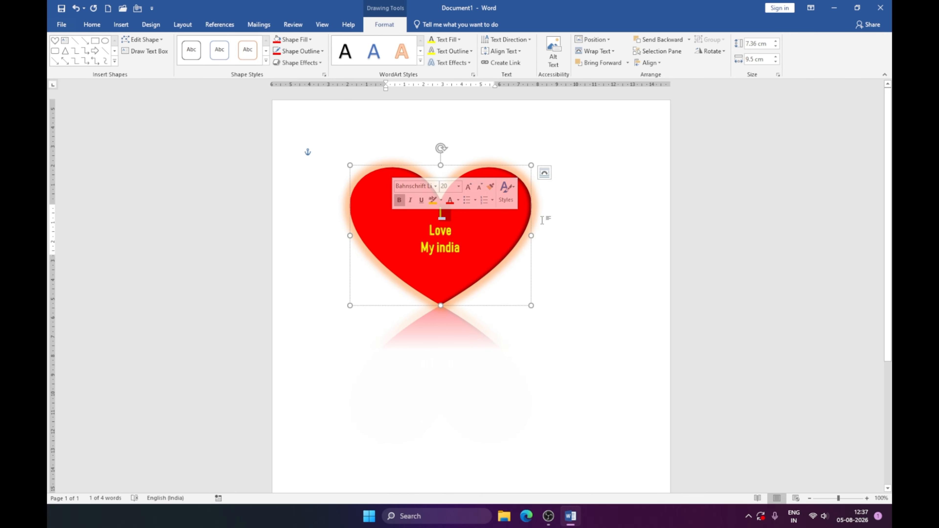
left_click(512, 212)
left_click_drag(499, 192, 529, 184)
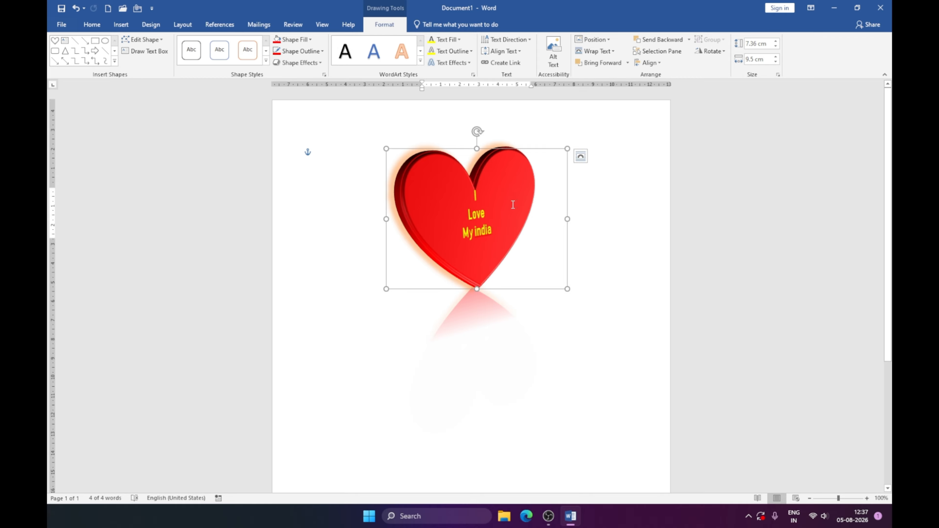
Draw a text box about 5.7 cm wide and 3.7 cm high over the heart and enter "hvghc" in it
left_click(145, 51)
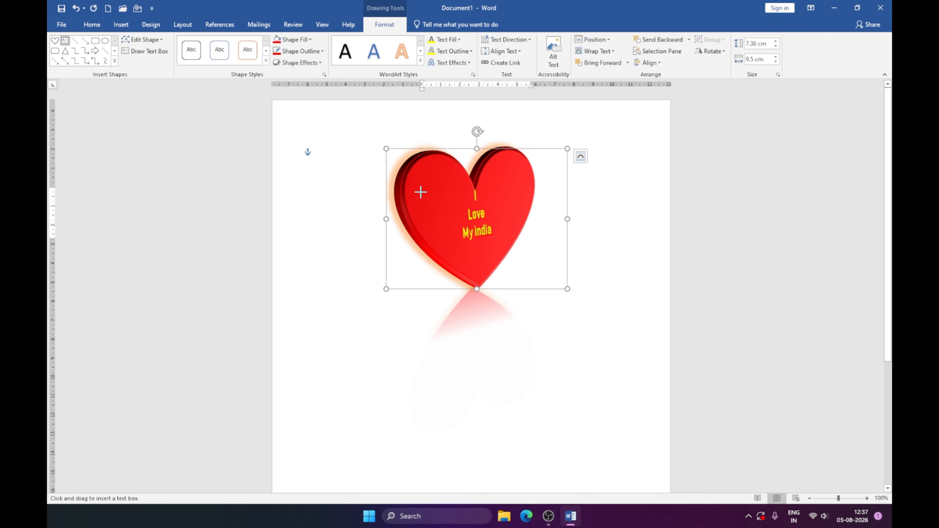
left_click_drag(420, 188, 530, 258)
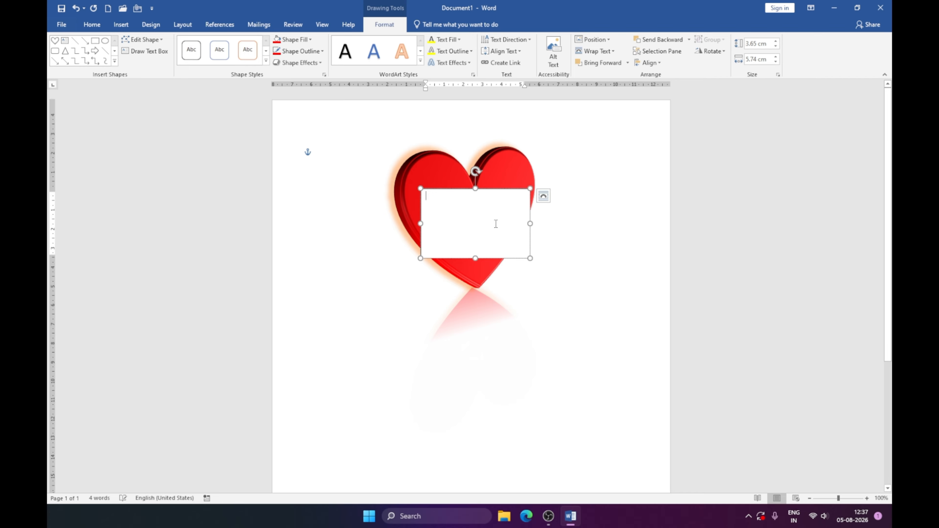
type("hvghc")
mouse_move(500, 190)
left_mouse_down()
mouse_move(525, 279)
mouse_move(464, 287)
mouse_move(506, 190)
left_mouse_up()
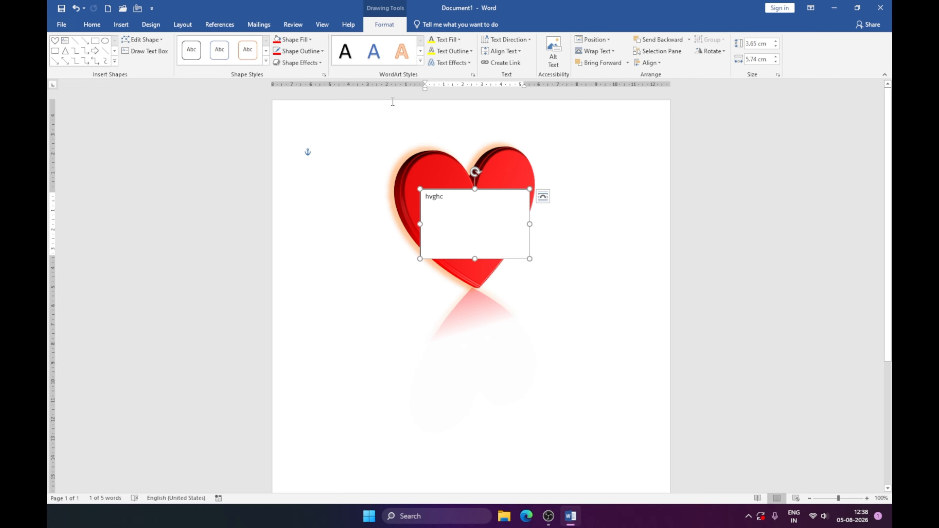
Set the text box over the heart to no fill and no outline
left_click(311, 40)
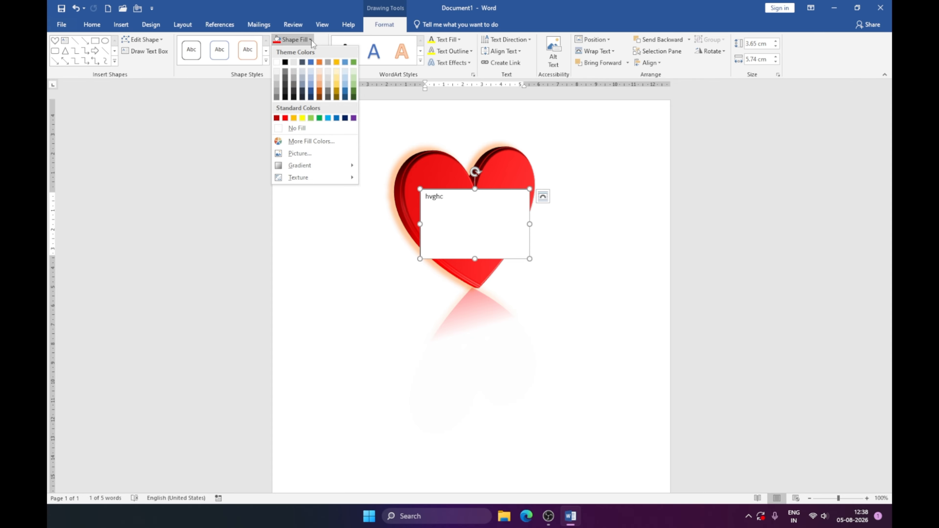
left_click(311, 128)
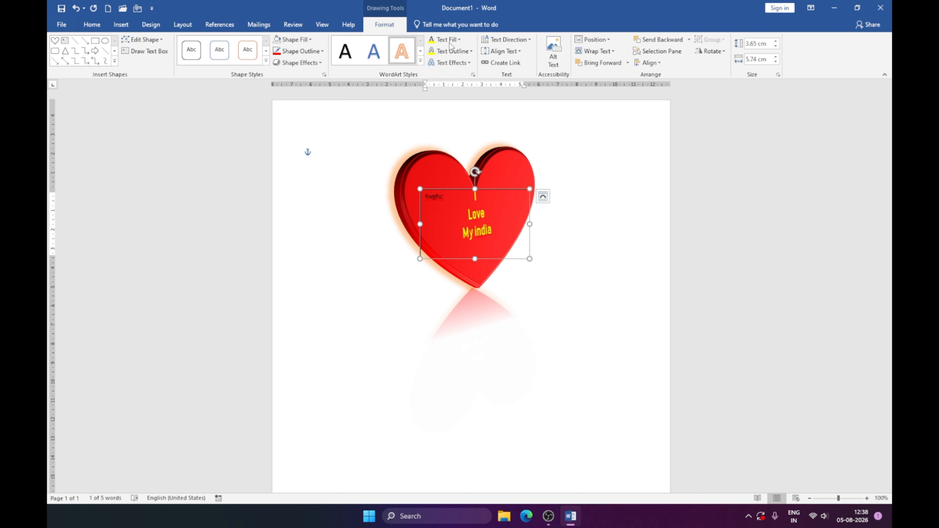
left_click(302, 53)
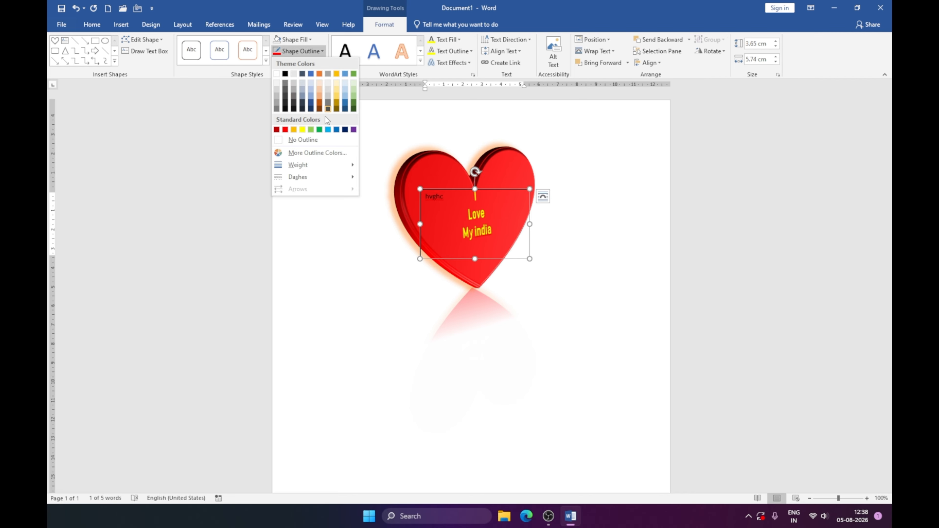
left_click(320, 137)
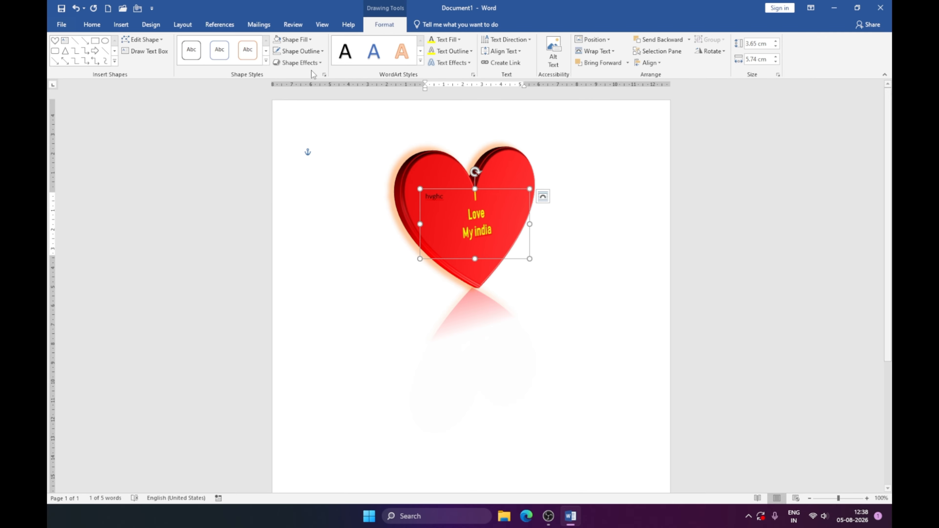
left_click(314, 151)
Delete the text box containing "hvghc" from the heart
left_click(444, 199)
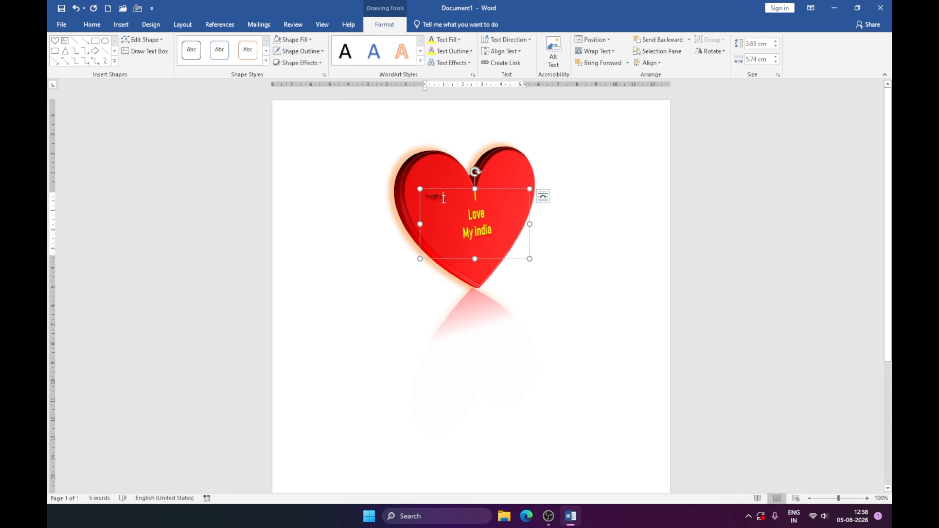
left_click_drag(452, 189, 476, 294)
key("Delete")
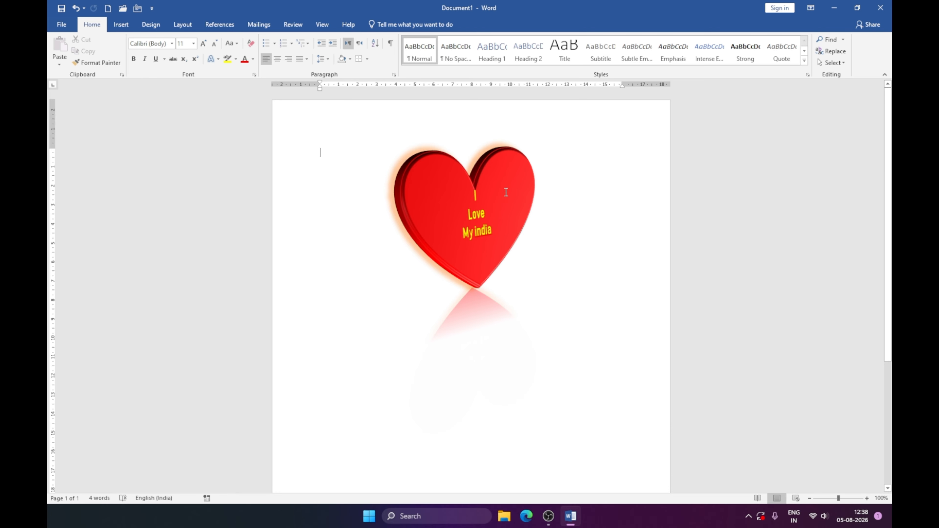
Move the heart slightly down and to the left, towards the middle of the page
left_click(506, 181)
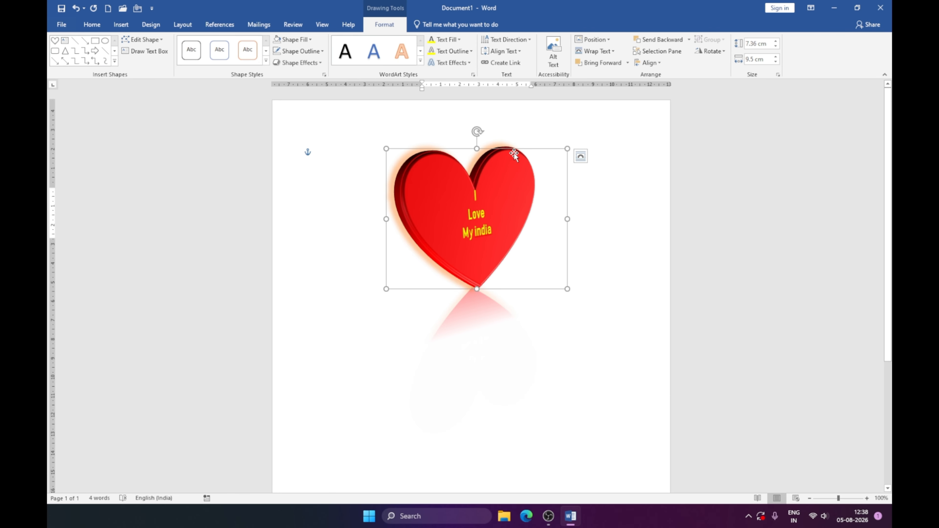
left_click_drag(514, 150, 476, 163)
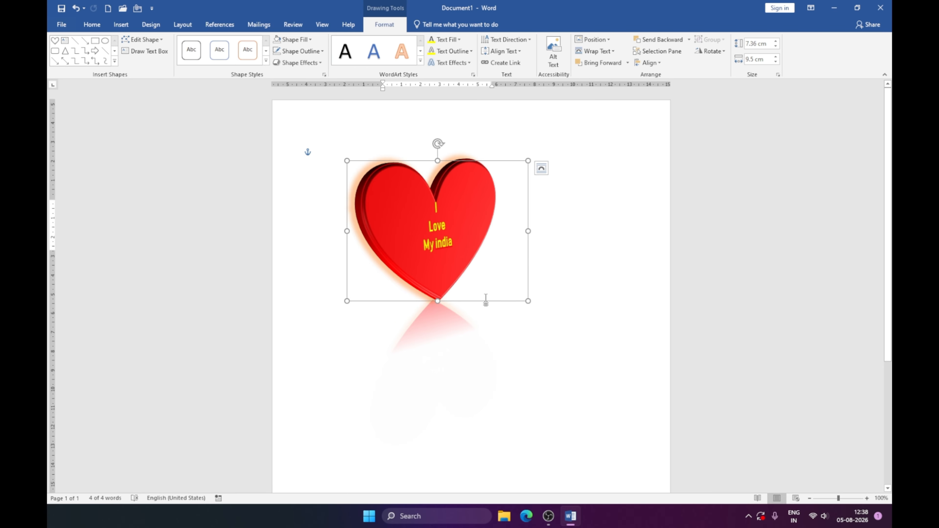
left_click_drag(468, 302, 481, 303)
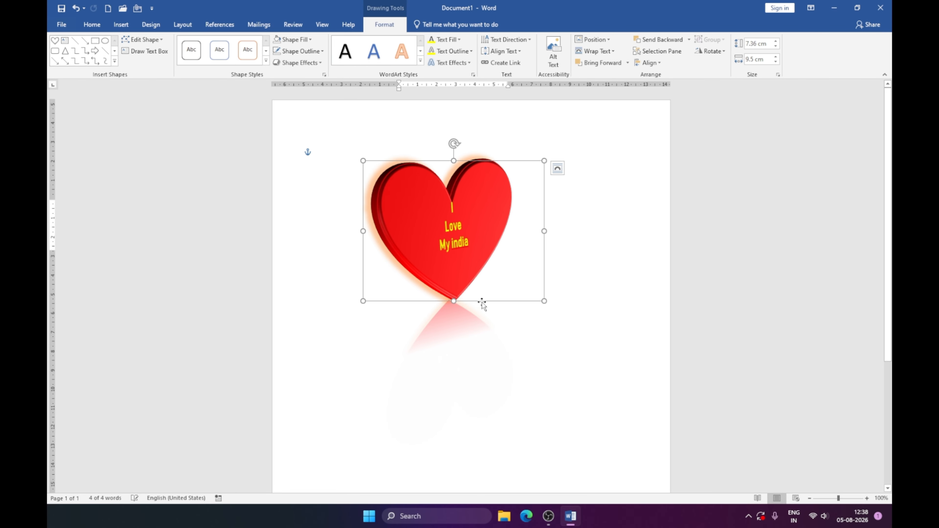
Select all the text inside the heart and rotate it by 90°
left_click_drag(474, 244, 423, 210)
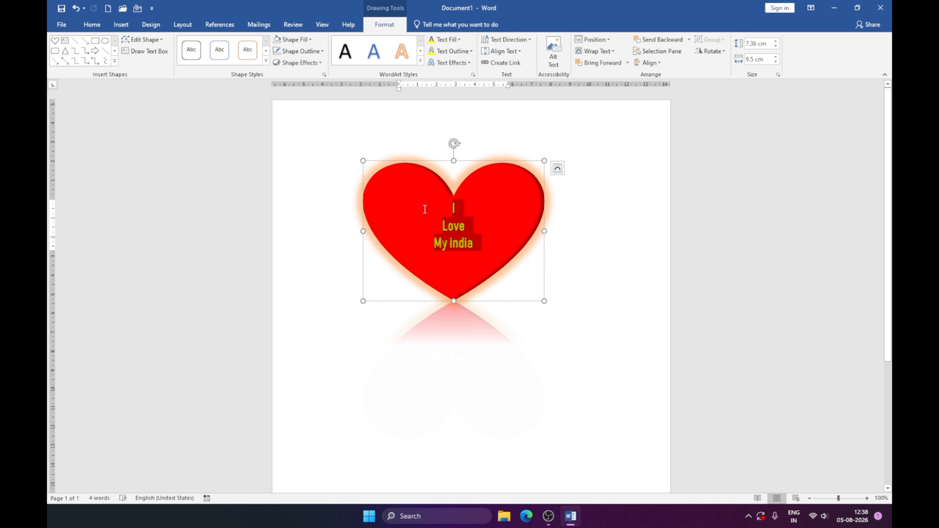
left_click(529, 40)
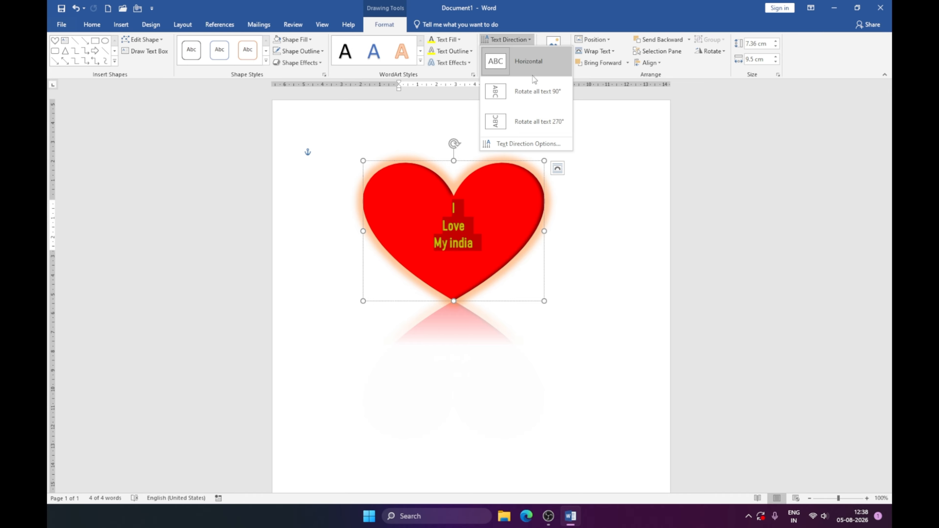
left_click(532, 87)
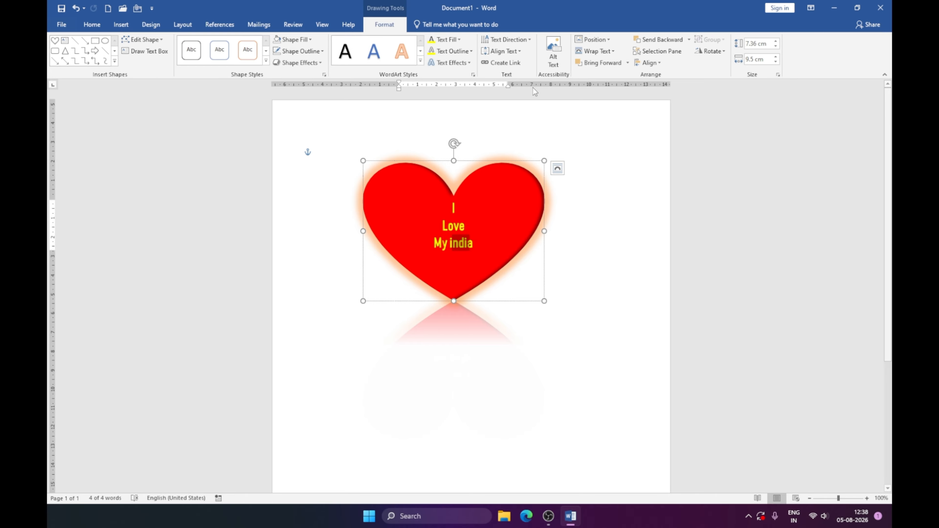
Rotate all the heart's text by 270° and return its direction to horizontal
left_click(527, 40)
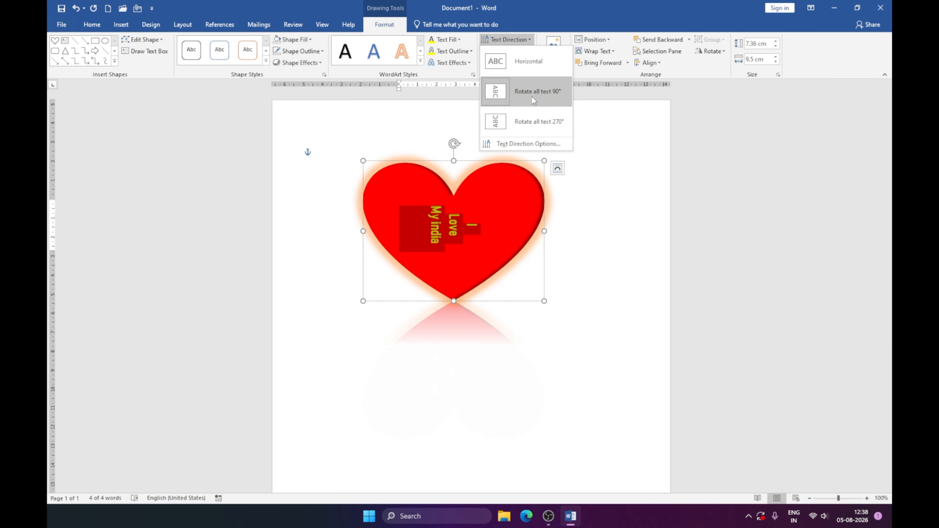
left_click(534, 125)
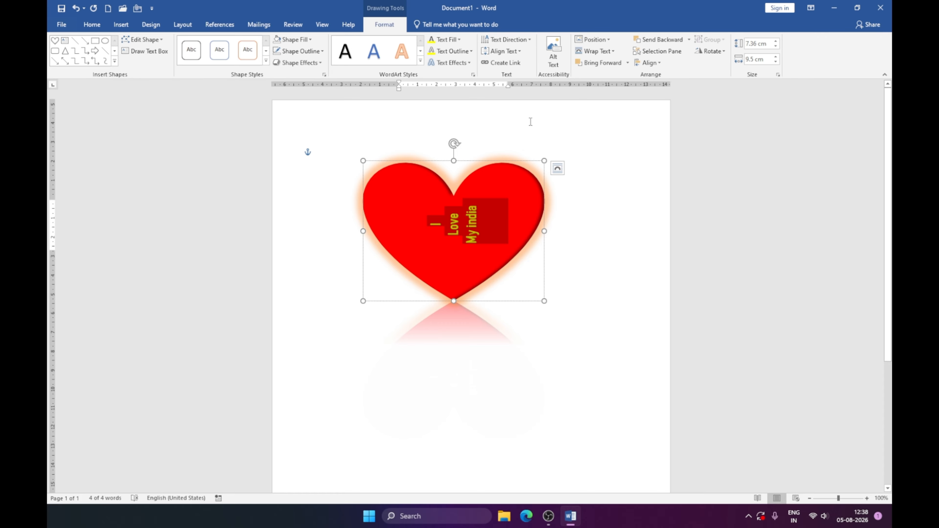
left_click(516, 42)
left_click(519, 61)
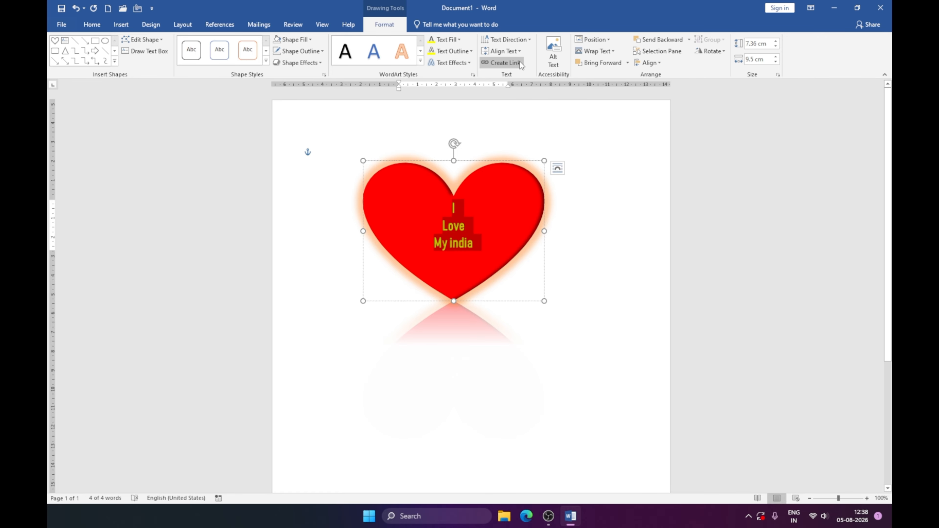
Align the heart's text vertically to the top, the middle and the bottom in turn
left_click(519, 52)
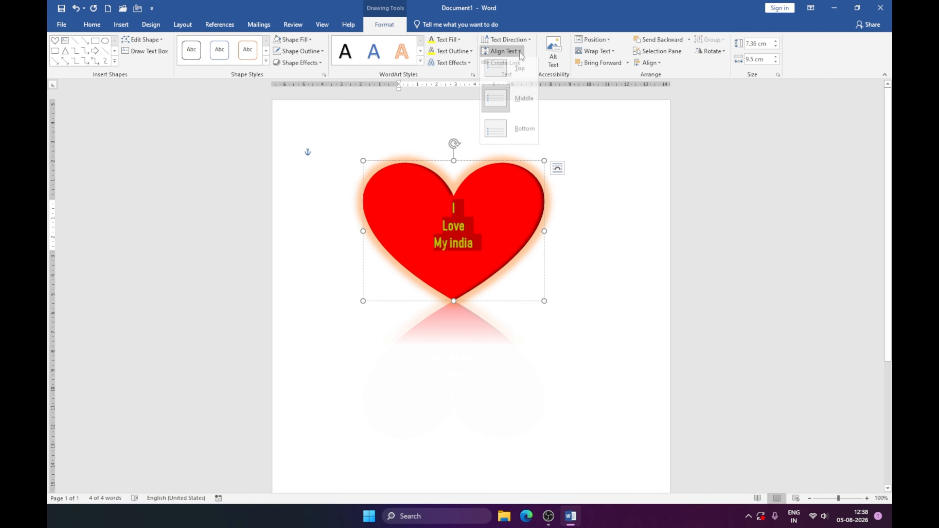
left_click(520, 70)
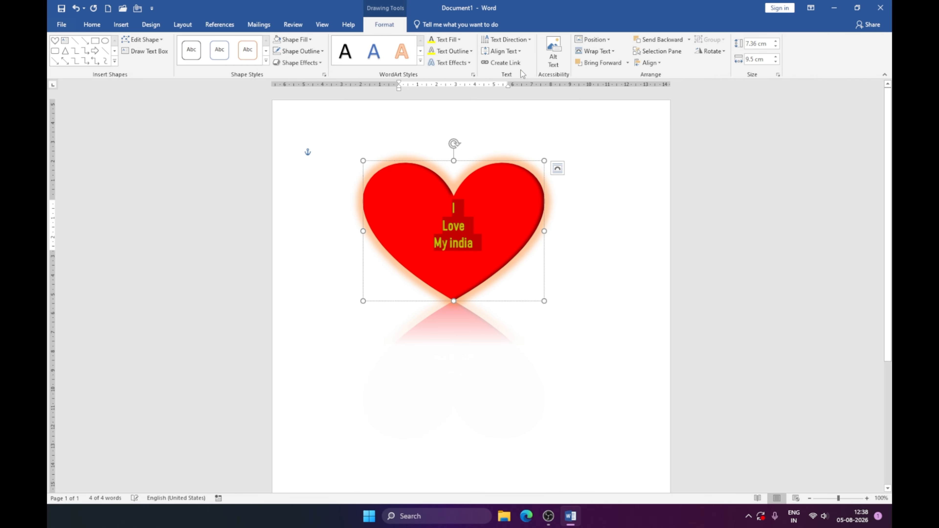
left_click(519, 52)
left_click(521, 102)
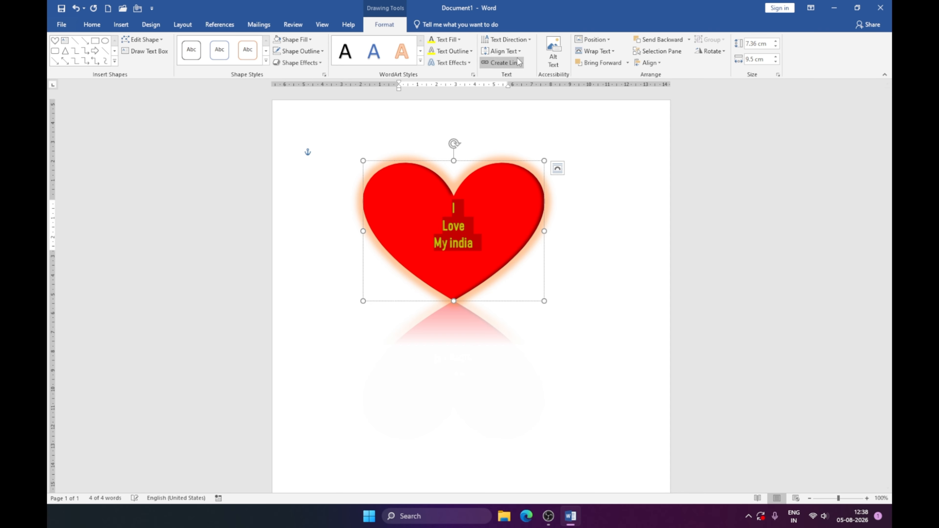
left_click(521, 50)
left_click(523, 133)
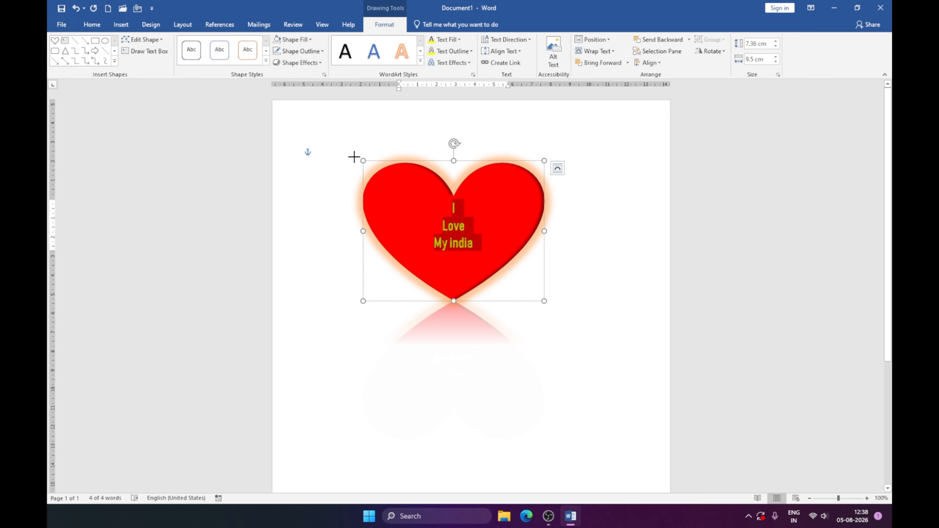
Enlarge the heart to about 8.76 cm high by 11.32 cm wide and move it down and slightly to the right
left_click_drag(353, 157, 327, 132)
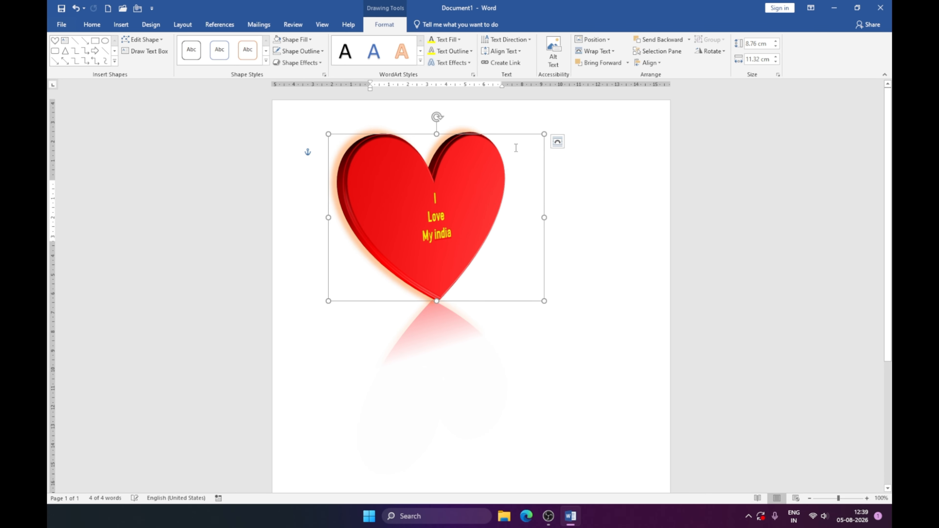
left_click_drag(503, 154, 526, 196)
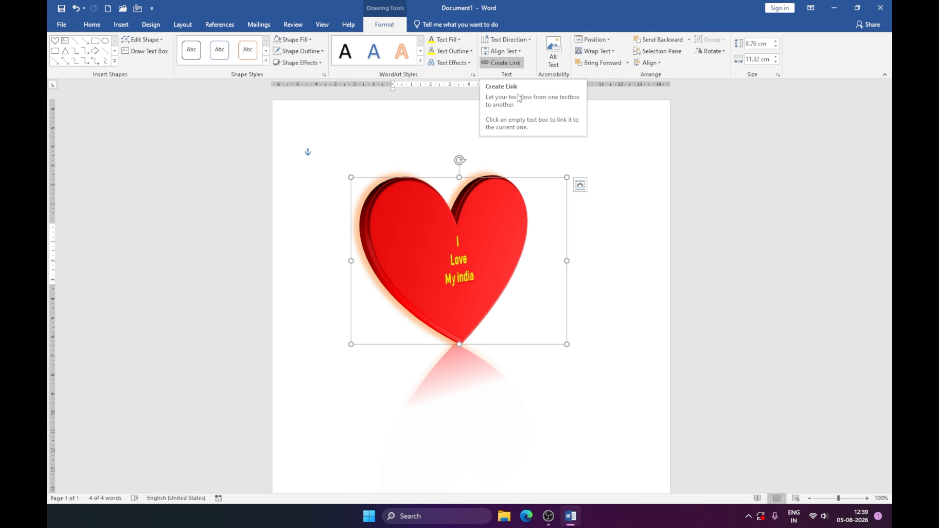
Try to create a text link from the heart, choosing the heart itself as the target
left_click(484, 276)
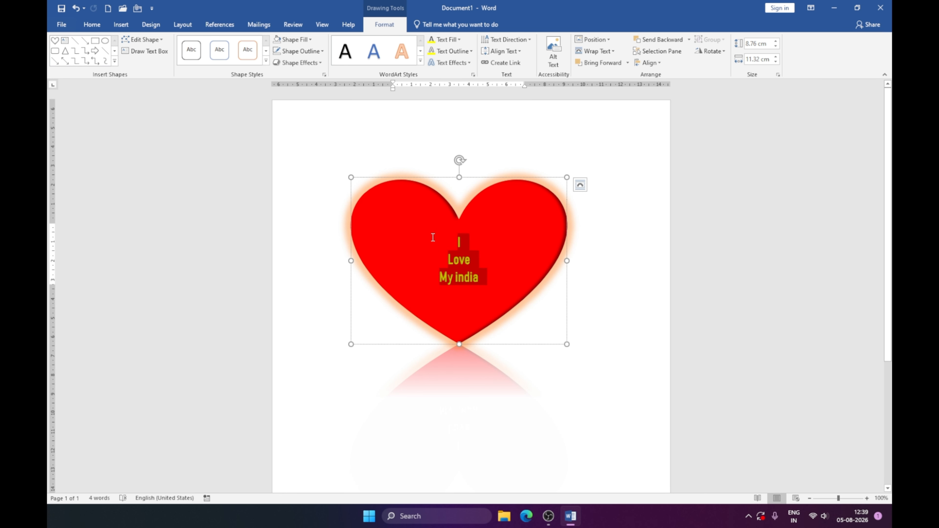
left_click(509, 62)
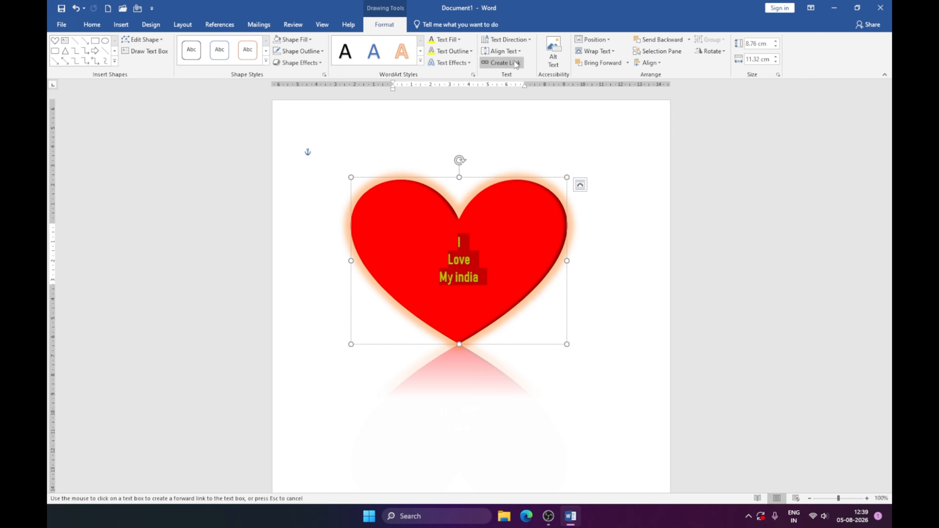
left_click(504, 215)
left_click(479, 285)
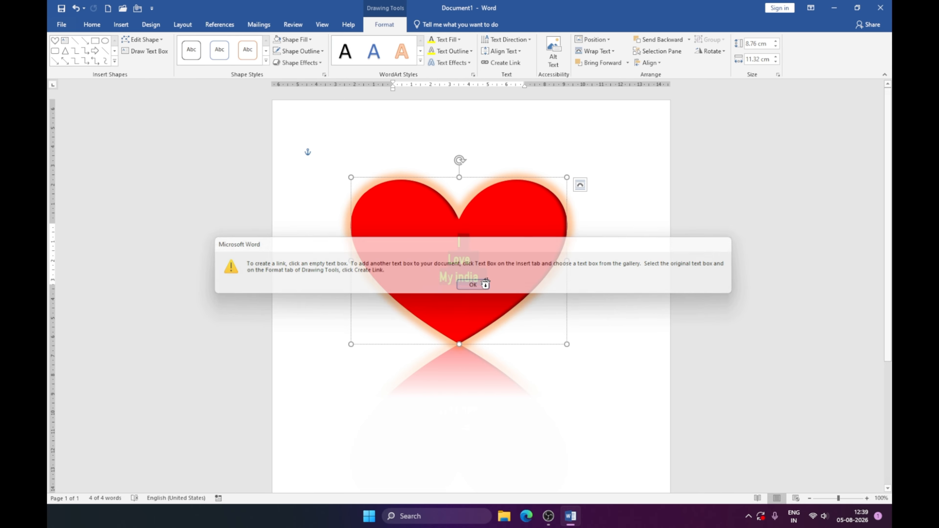
left_click(554, 226)
left_click(727, 245)
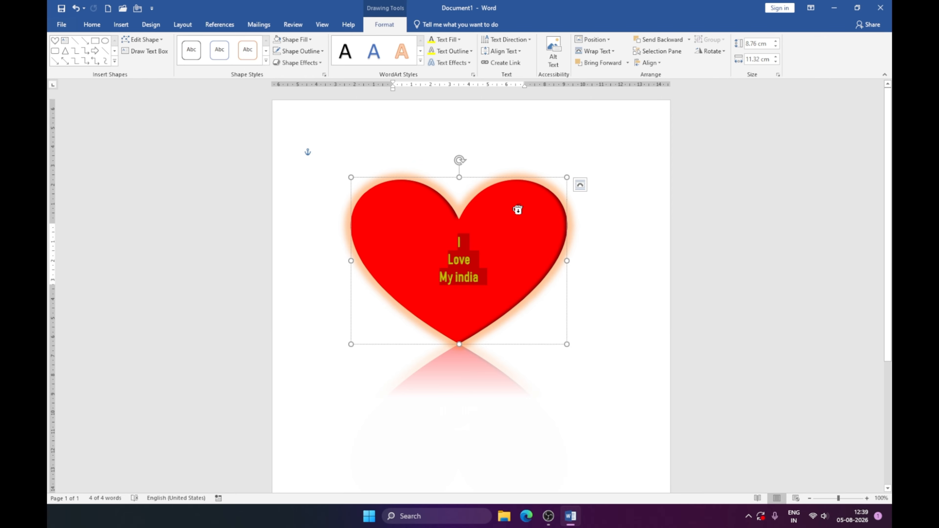
left_click(517, 100)
left_click(475, 282)
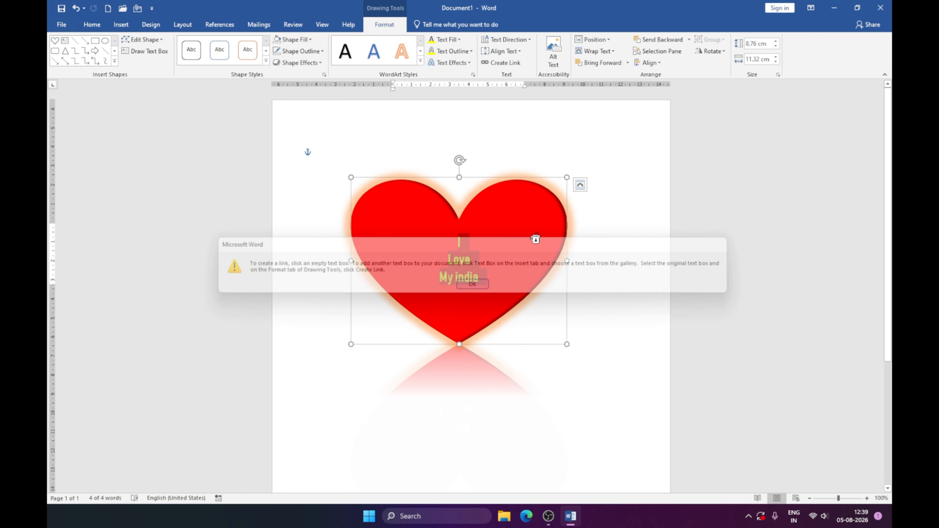
left_click(508, 269)
left_click(473, 283)
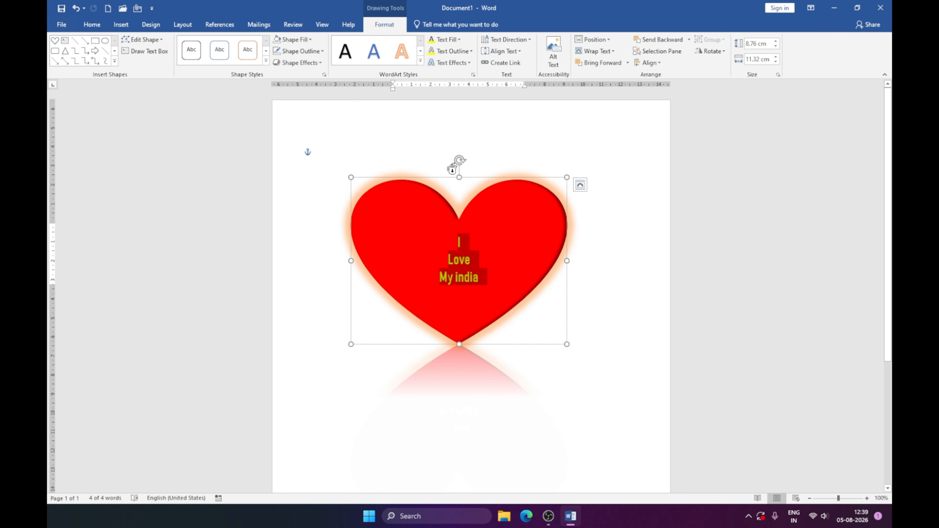
left_click_drag(461, 249, 466, 280)
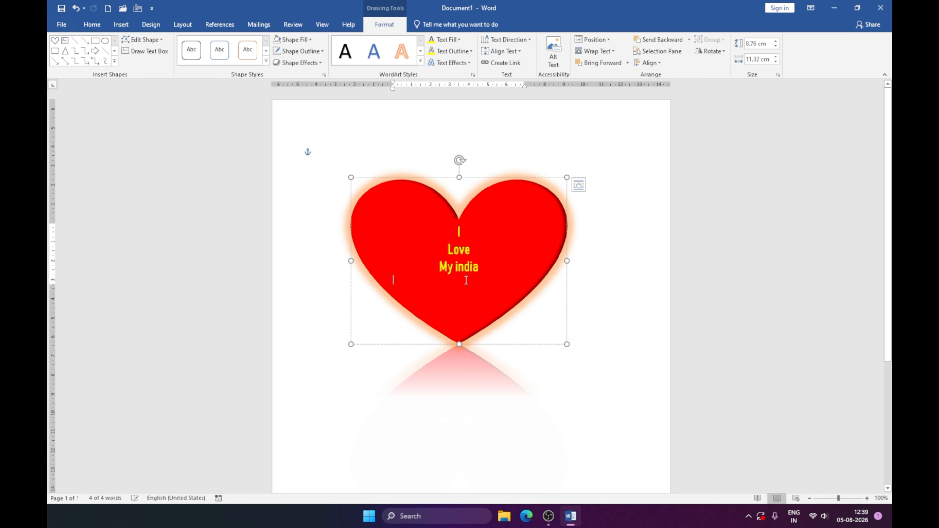
left_click(461, 295)
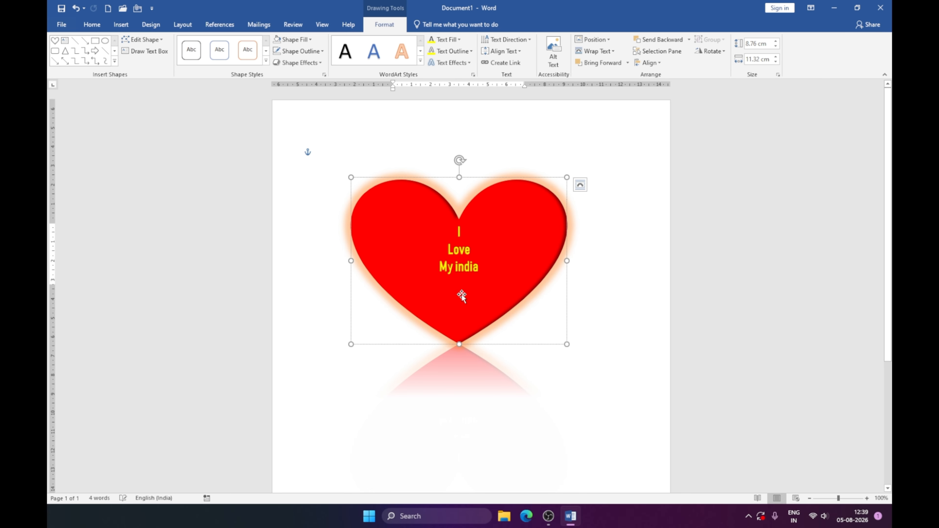
Enter "h" as the heart's alt text description and close the alt text settings
left_click(611, 267)
left_click(469, 266)
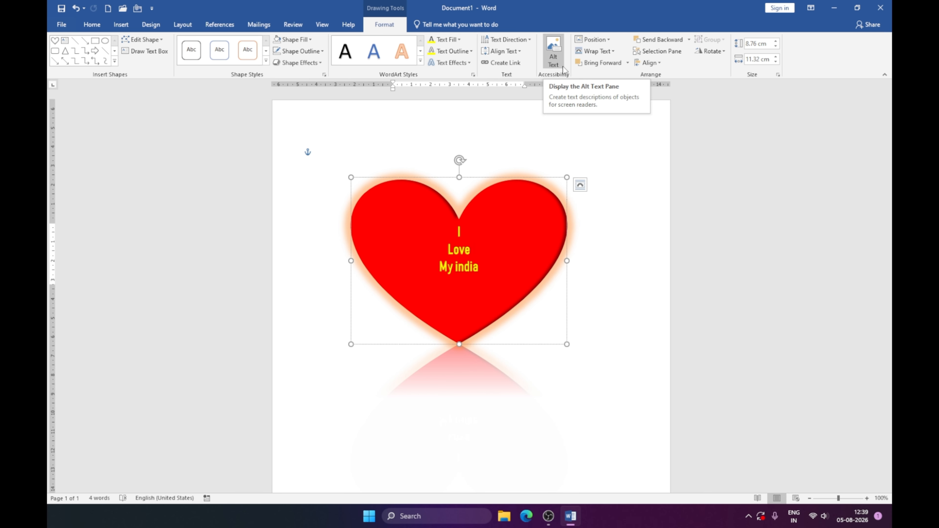
left_click(553, 55)
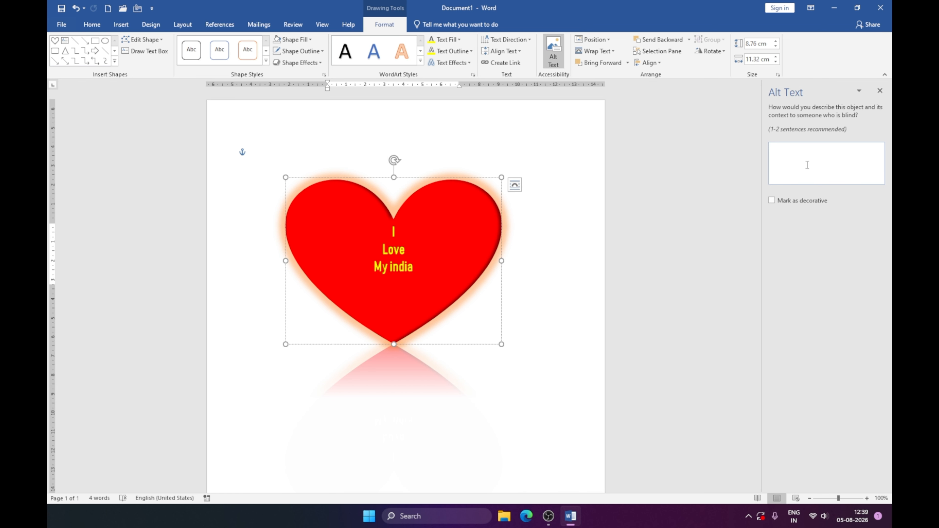
left_click(405, 249)
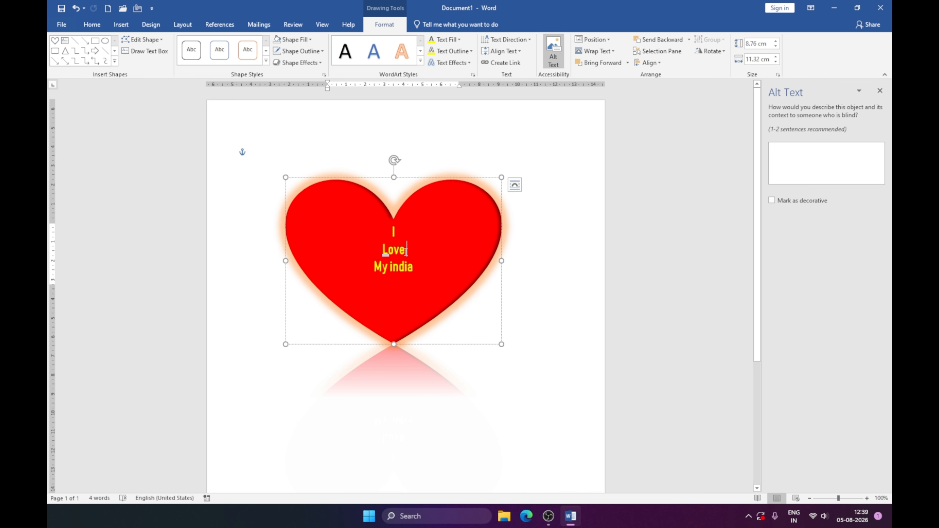
double_click(377, 252)
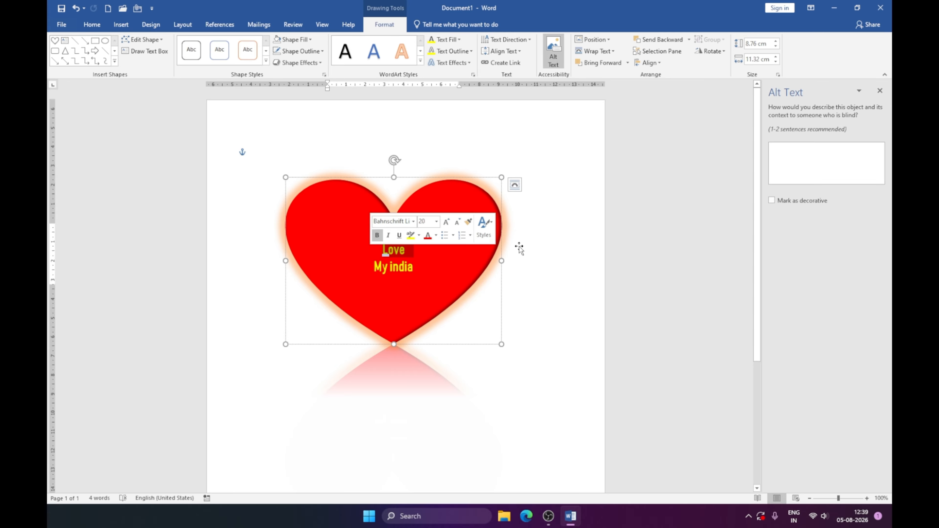
left_click(813, 151)
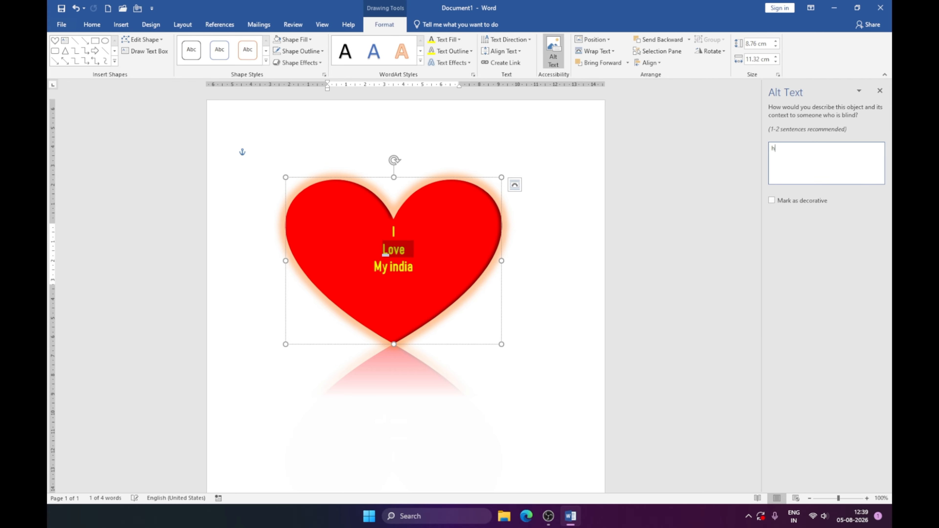
left_click(880, 91)
Reselect the heart and show the position presets available for it
left_click(580, 201)
left_click(511, 222)
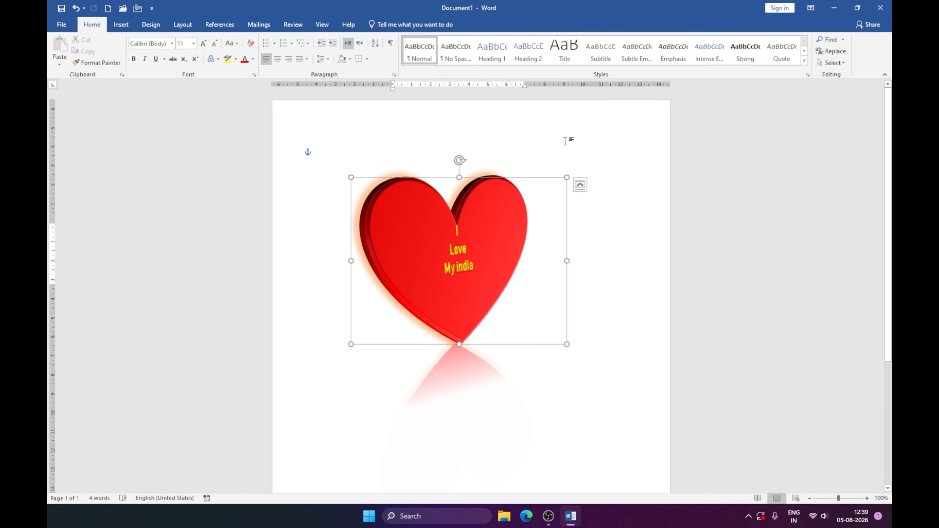
left_click(384, 25)
left_click(606, 39)
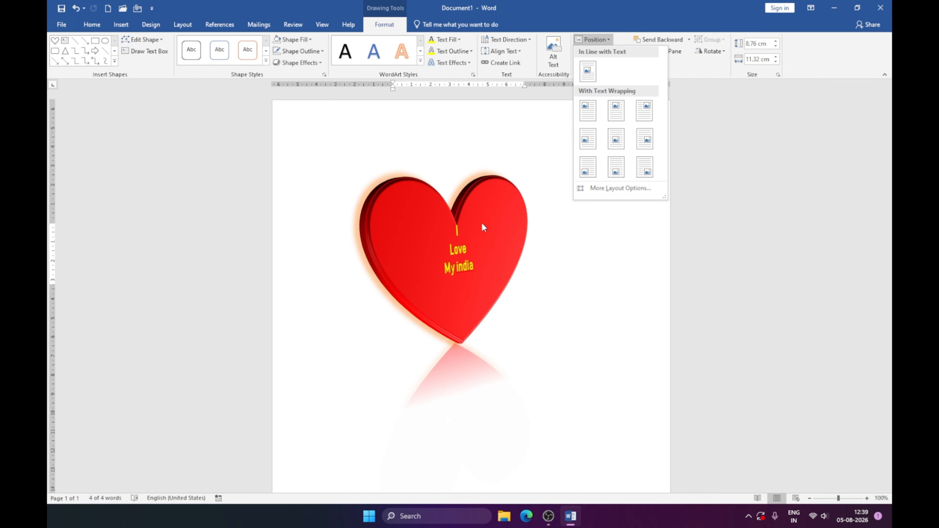
Resize the heart to about 8.76 cm high by 8.6 cm wide and move it towards the page's upper-left area
left_click(565, 344)
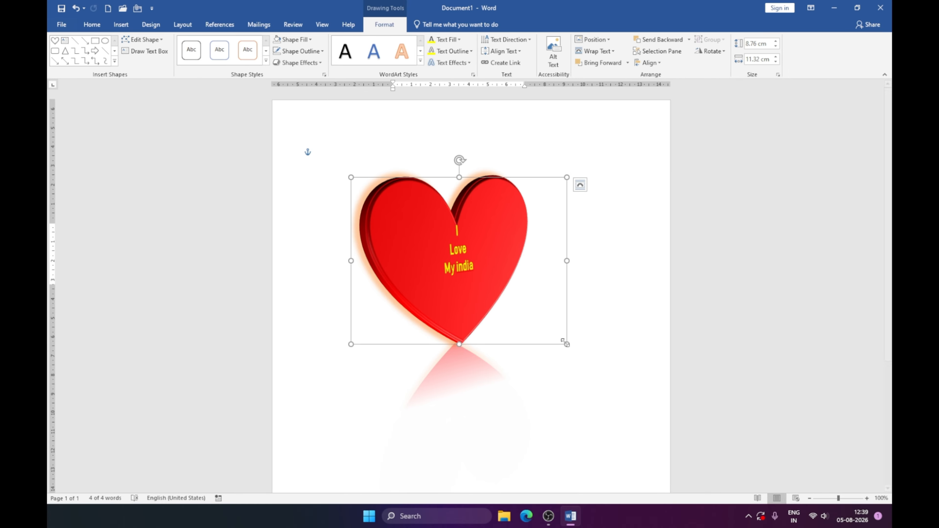
left_click_drag(533, 314, 514, 296)
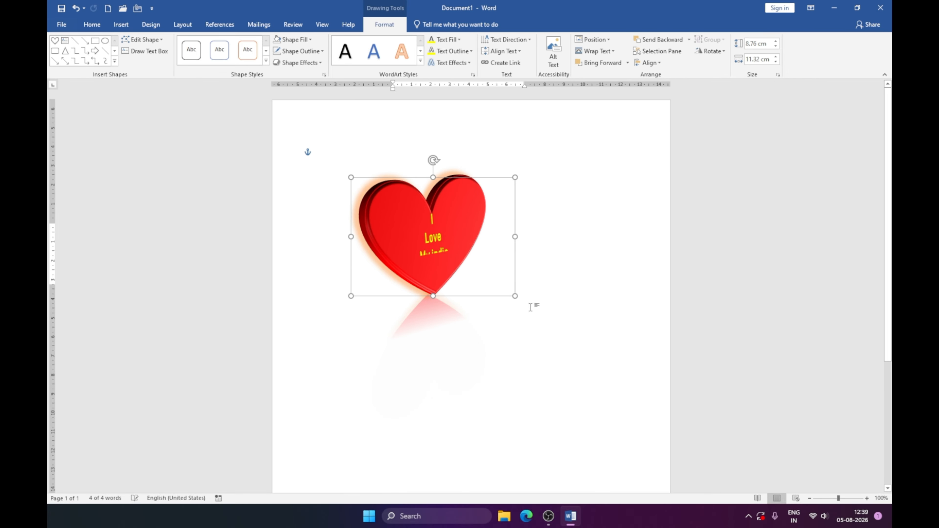
left_click_drag(461, 242, 442, 220)
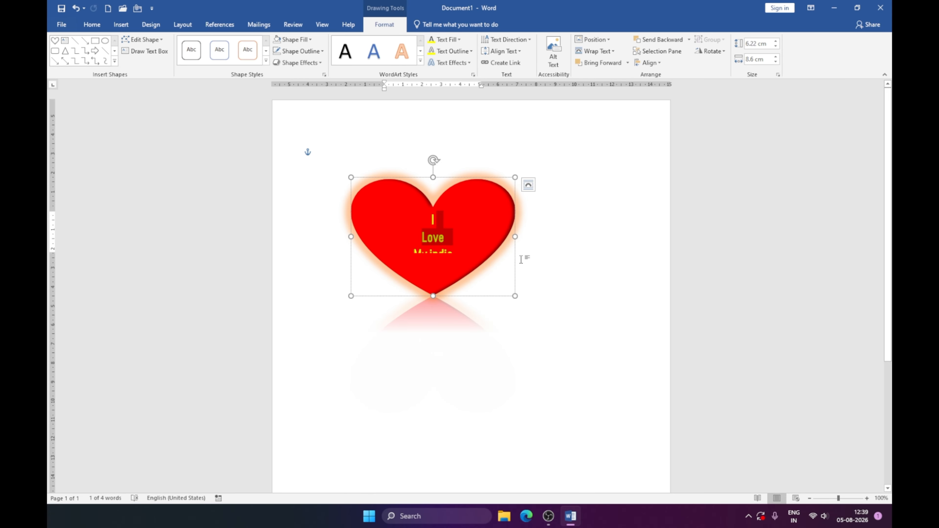
left_click(514, 262)
left_click(464, 279)
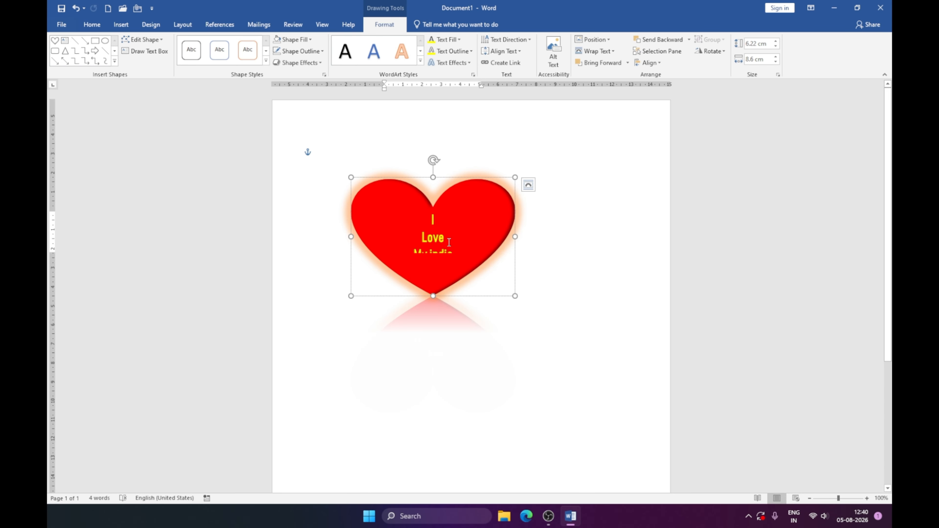
left_click_drag(434, 294, 433, 343)
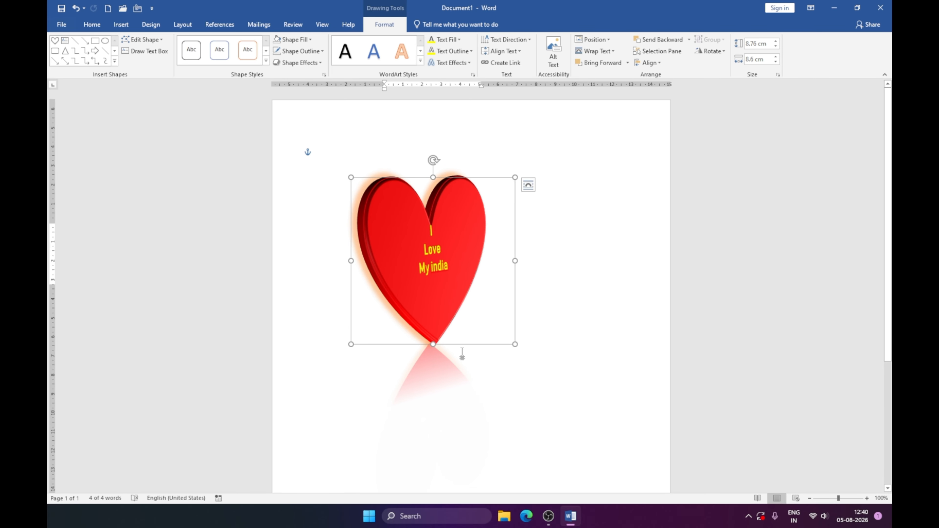
left_click_drag(461, 344, 419, 264)
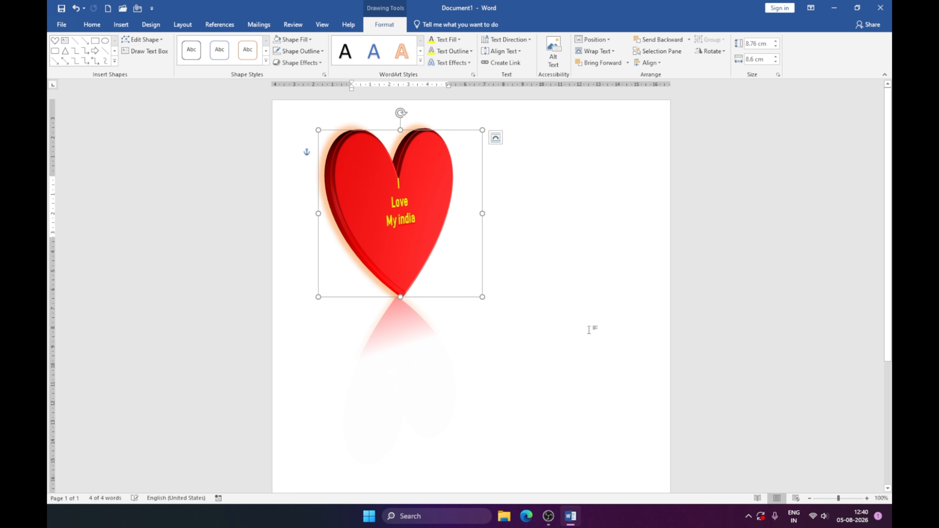
Preview the heart's position presets with square text wrapping, including Bottom Right, without applying one
left_click(591, 329)
left_click(425, 165)
left_click(384, 24)
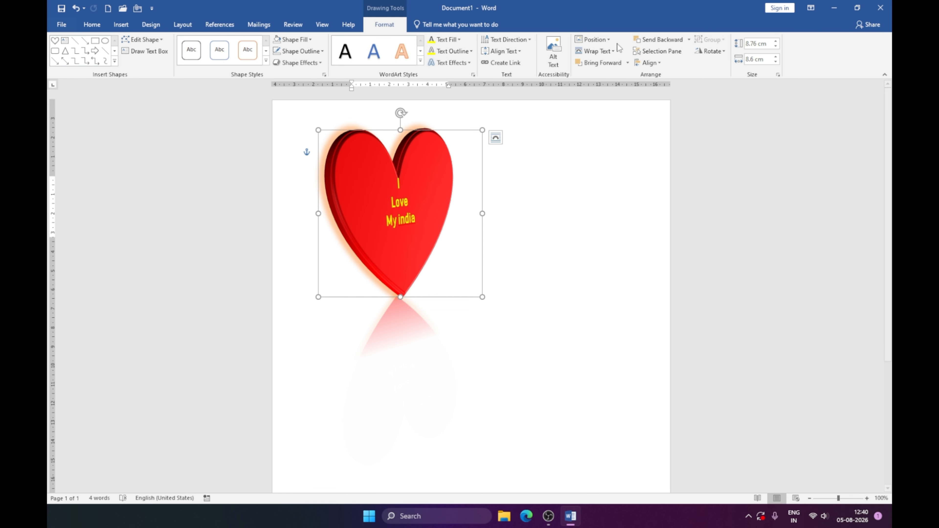
left_click(609, 40)
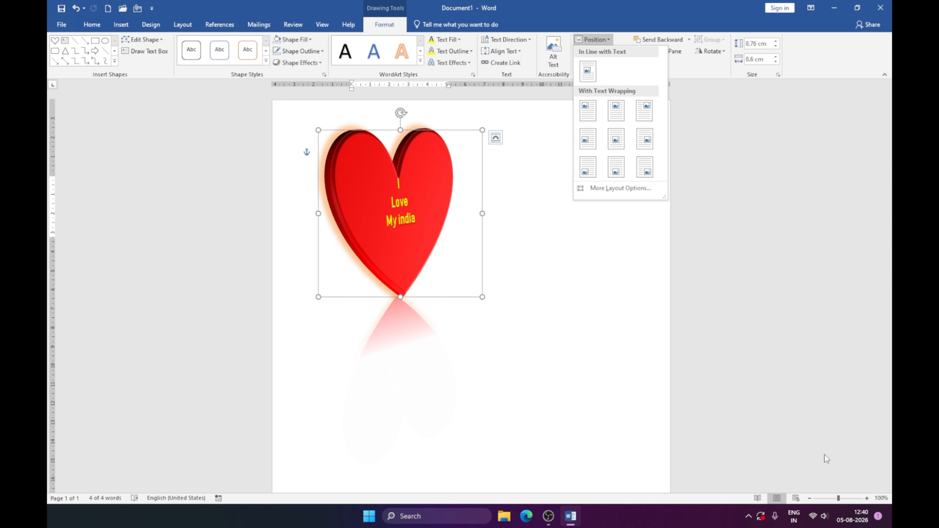
left_click(809, 498)
left_click(809, 498)
left_click(809, 499)
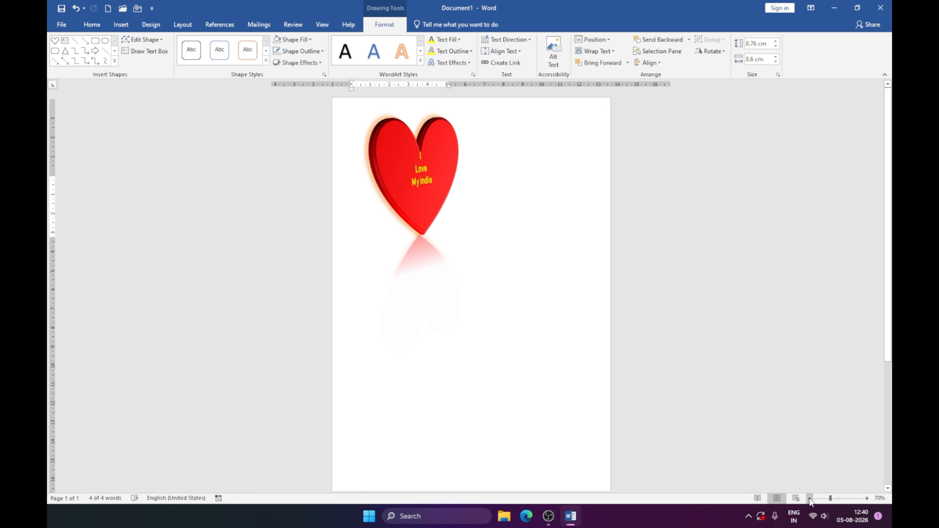
left_click(809, 498)
left_click(593, 39)
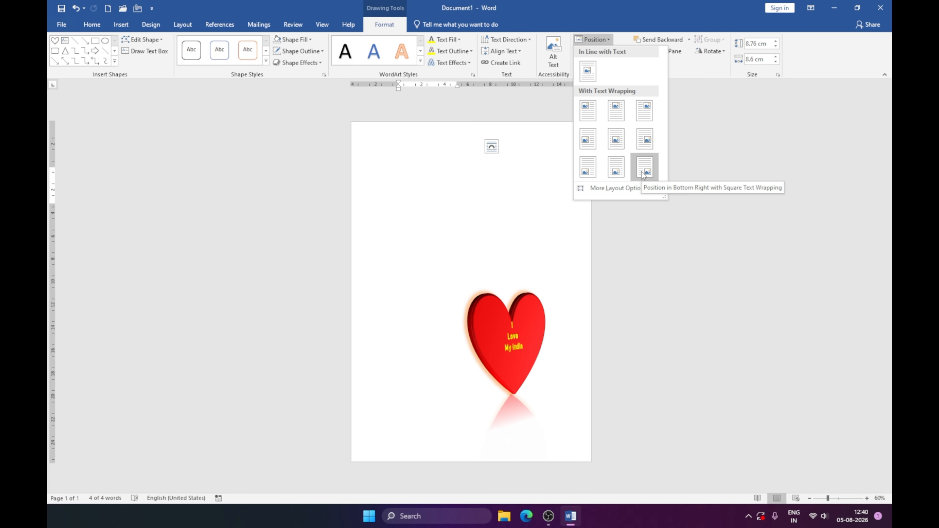
left_click(516, 275)
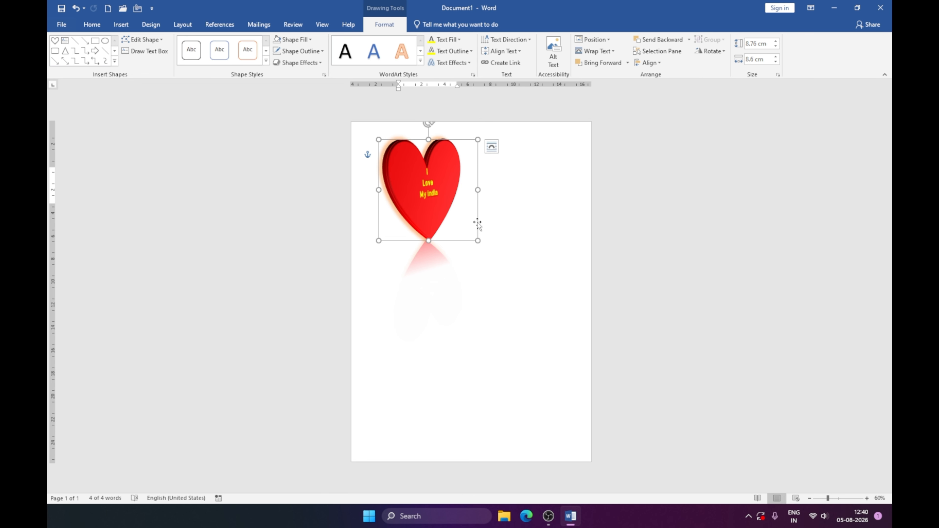
Move the heart down towards the page's upper middle and set its text wrapping to In Front of Text
left_click_drag(477, 224, 502, 249)
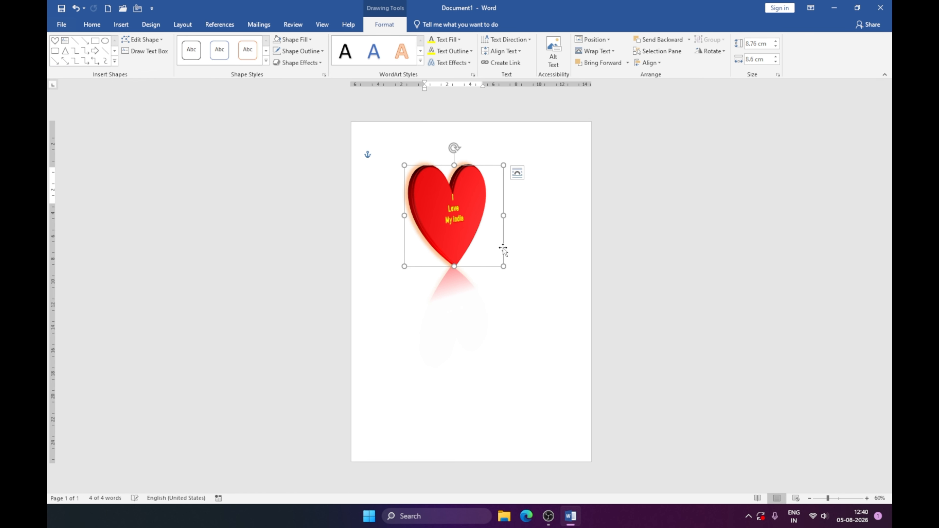
left_click(467, 220)
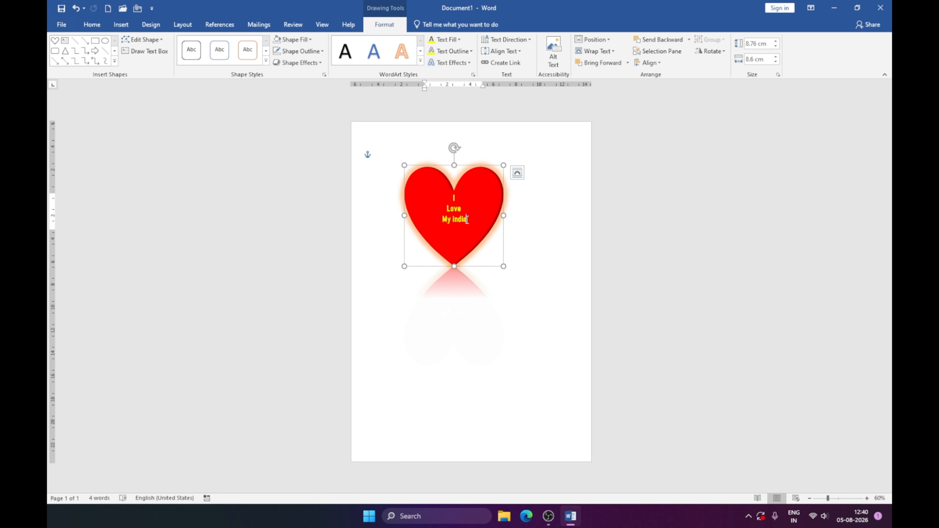
left_click(612, 51)
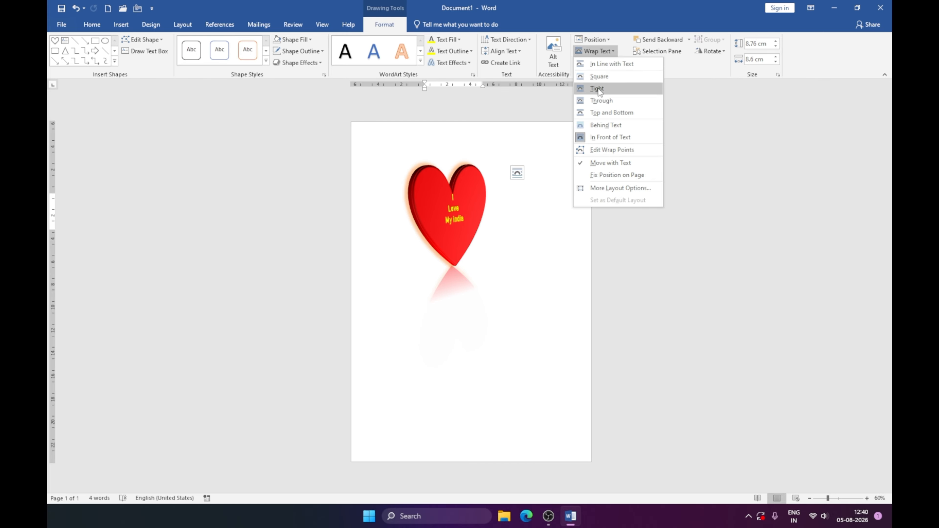
left_click(601, 135)
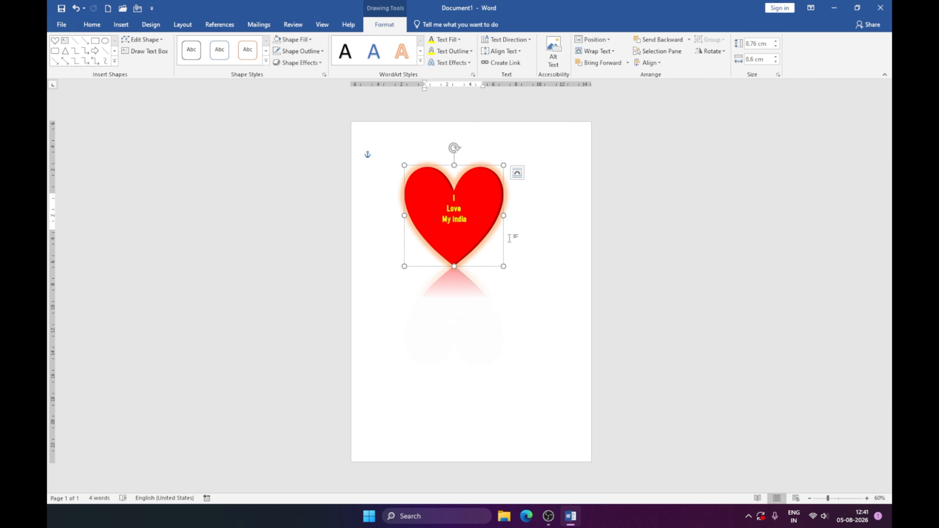
left_click(545, 221)
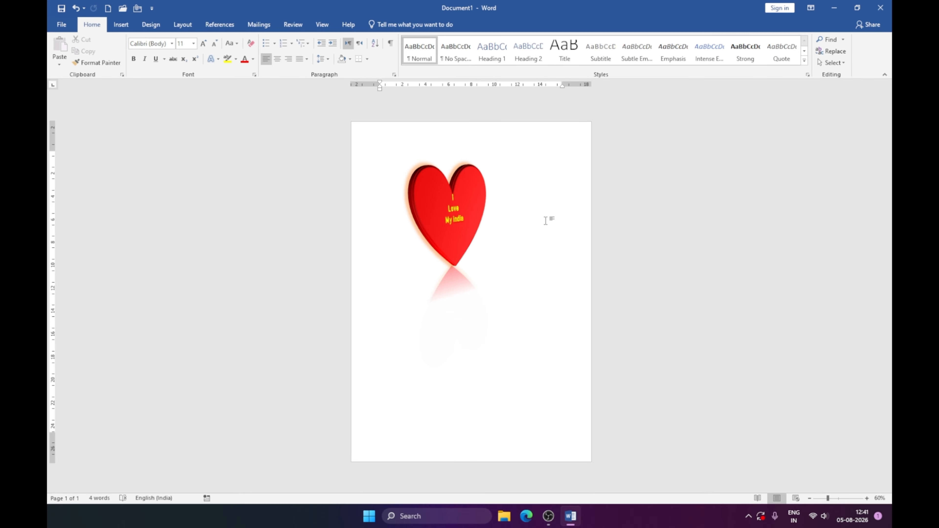
Reselect the heart and show its Bring Forward options without applying one
left_click(475, 213)
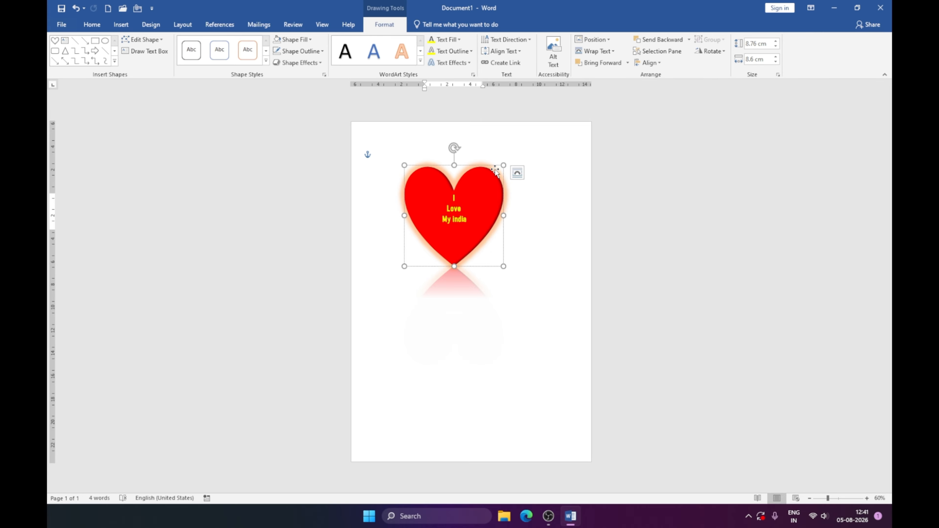
left_click(626, 64)
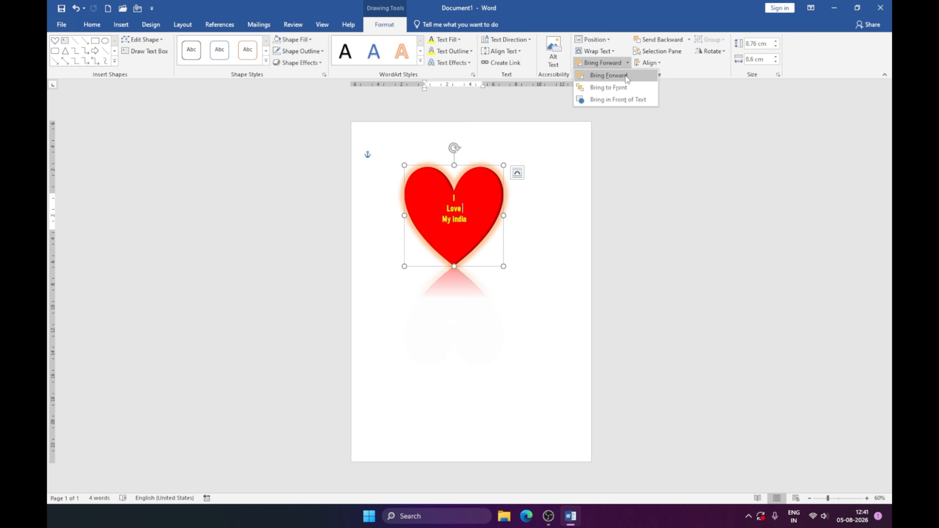
left_click(524, 237)
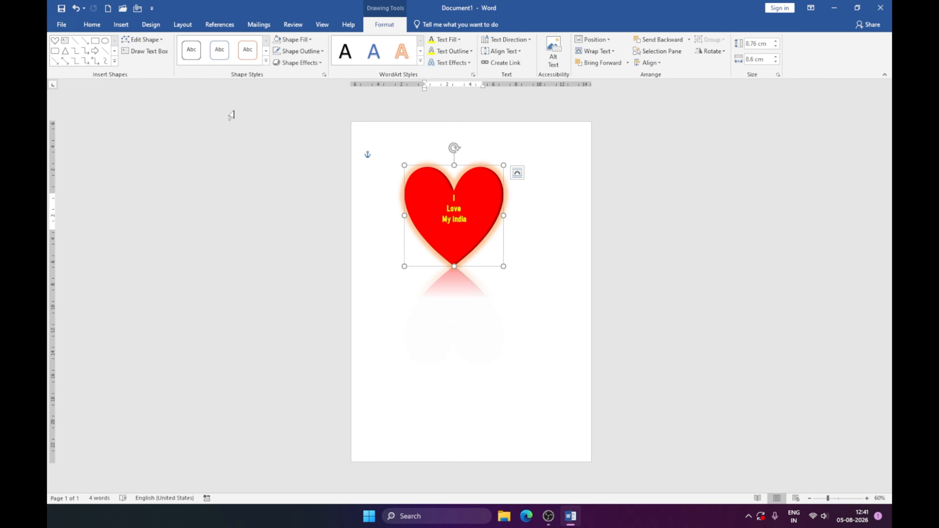
Insert a rectangle about 5.52 cm high by 9.2 cm wide and place it overlapping the heart
left_click(96, 40)
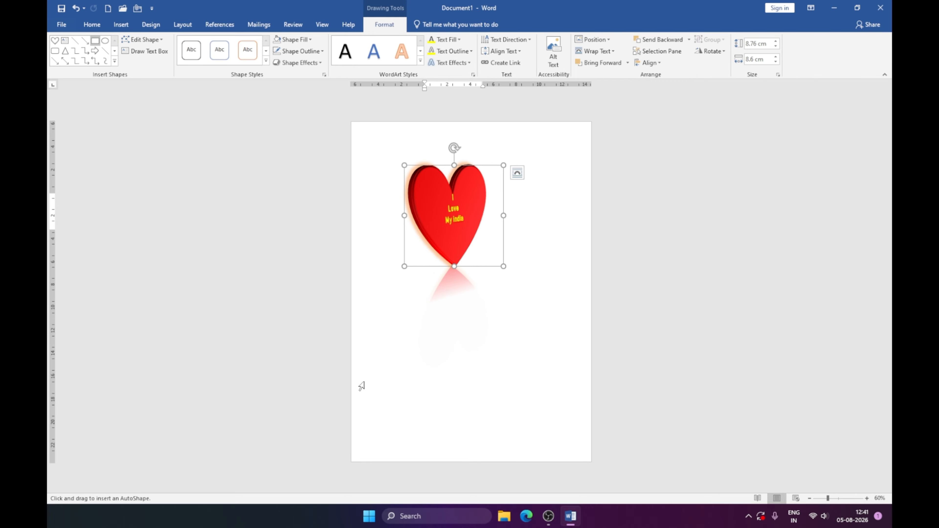
left_click(423, 386)
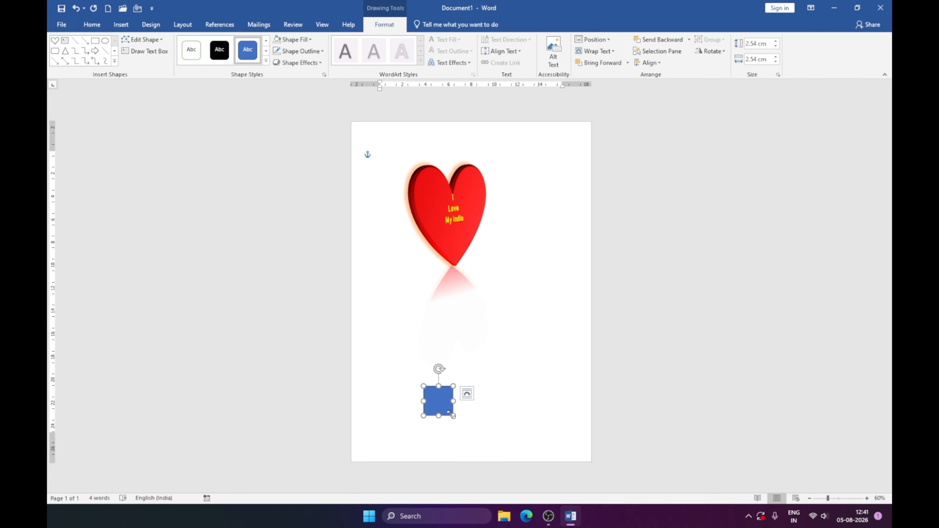
left_click_drag(453, 416, 477, 243)
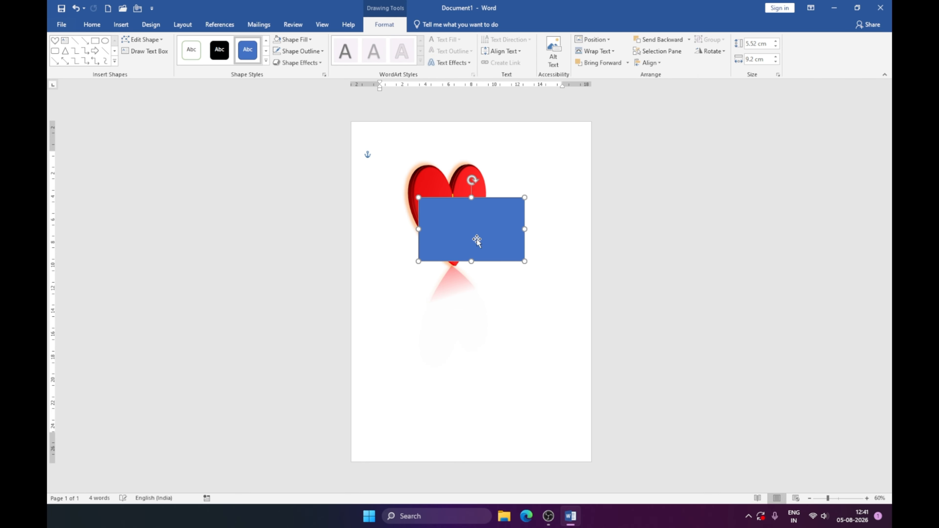
left_click(494, 363)
left_click(496, 222)
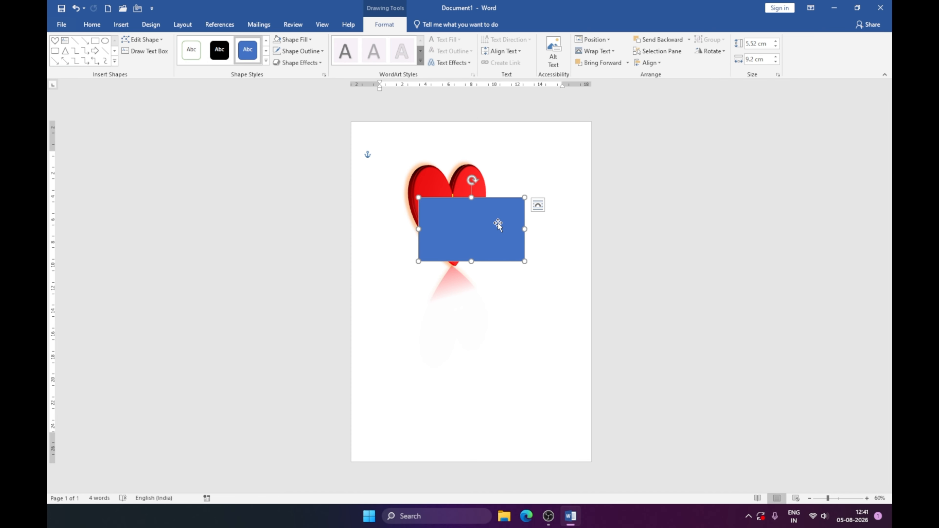
Bring the heart forward in front of the blue rectangle and move it slightly down over the rectangle
left_click(627, 63)
left_click(623, 76)
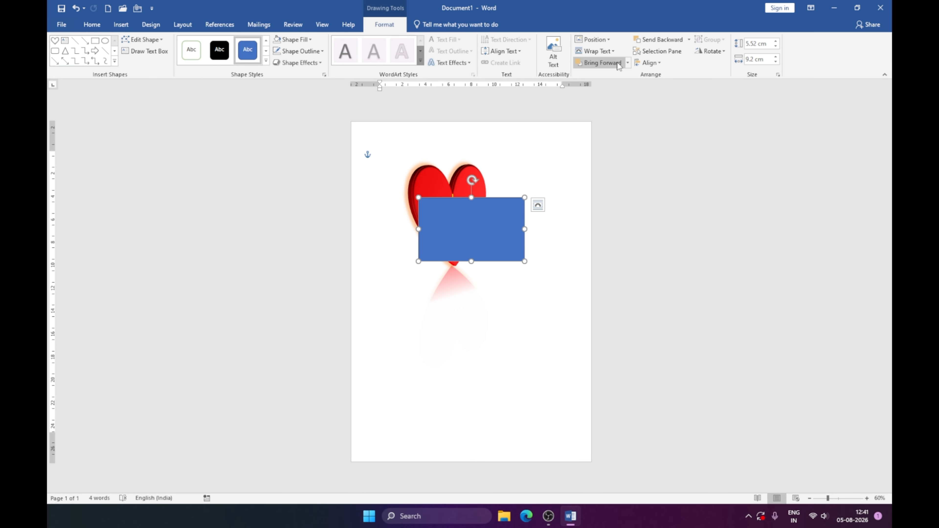
left_click(461, 184)
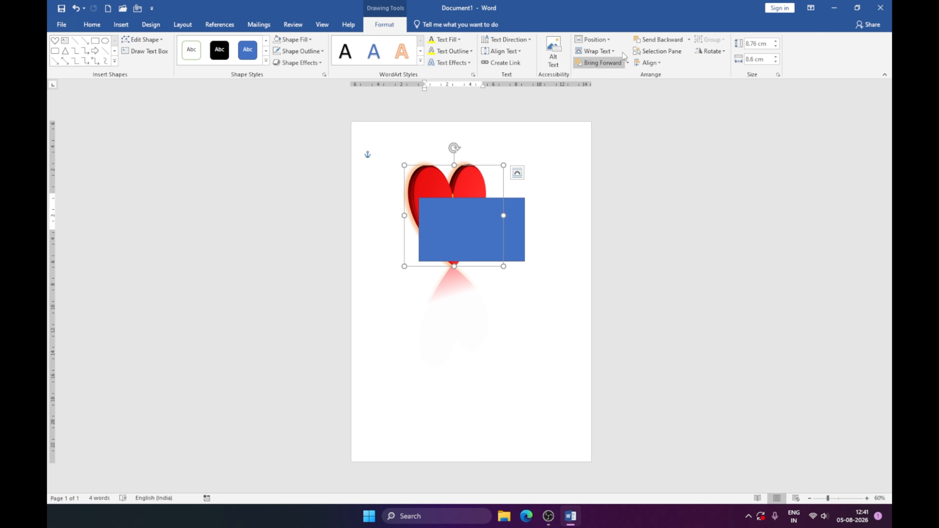
left_click(619, 63)
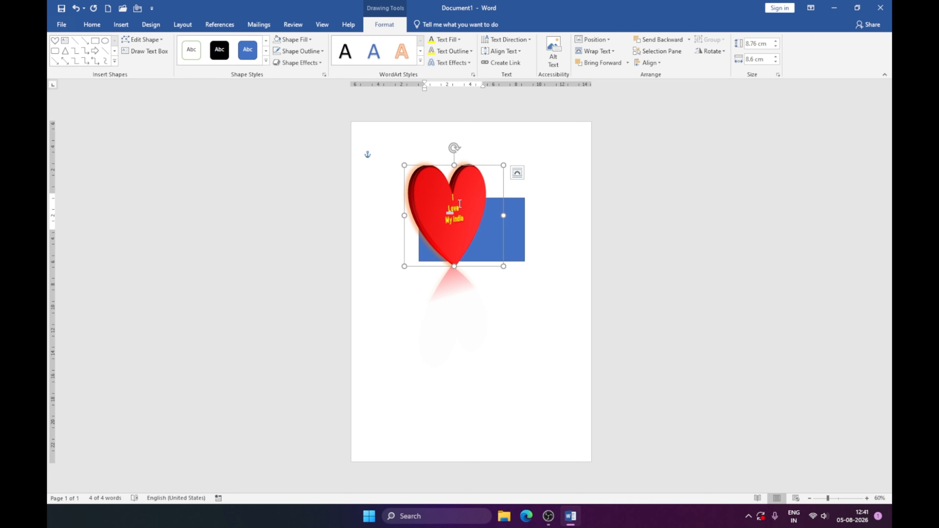
left_click_drag(473, 167, 479, 196)
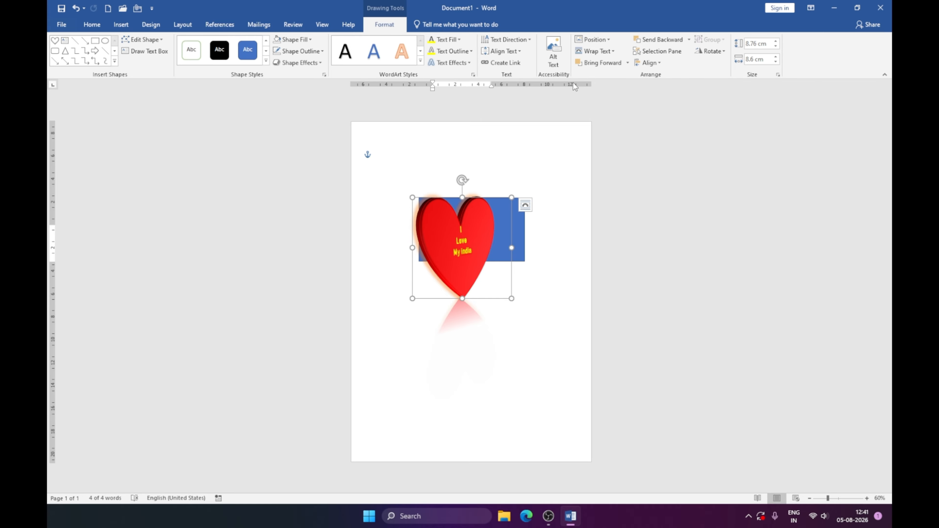
Bring the blue rectangle forward in front of the heart and move it to just below the heart
left_click(521, 224)
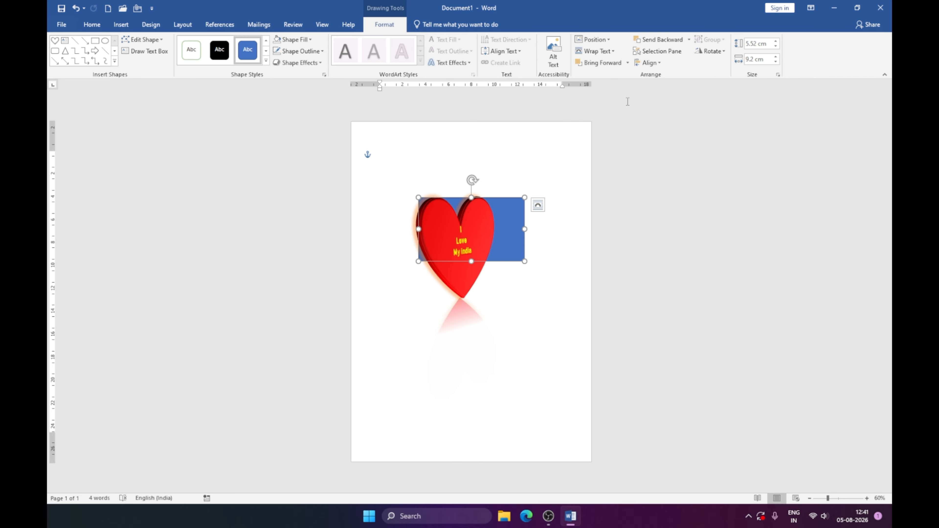
left_click(602, 63)
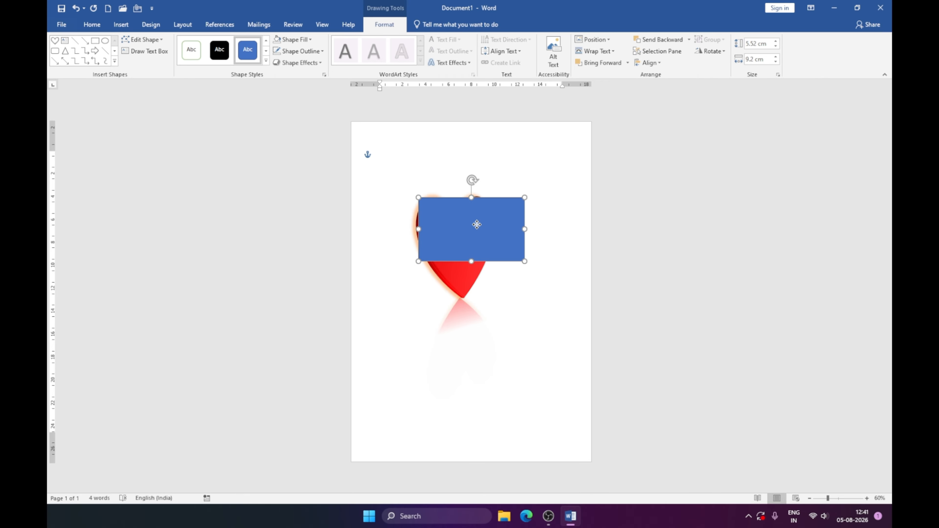
mouse_move(477, 224)
left_mouse_down()
mouse_move(477, 161)
mouse_move(484, 235)
left_mouse_up()
left_click_drag(479, 284, 474, 339)
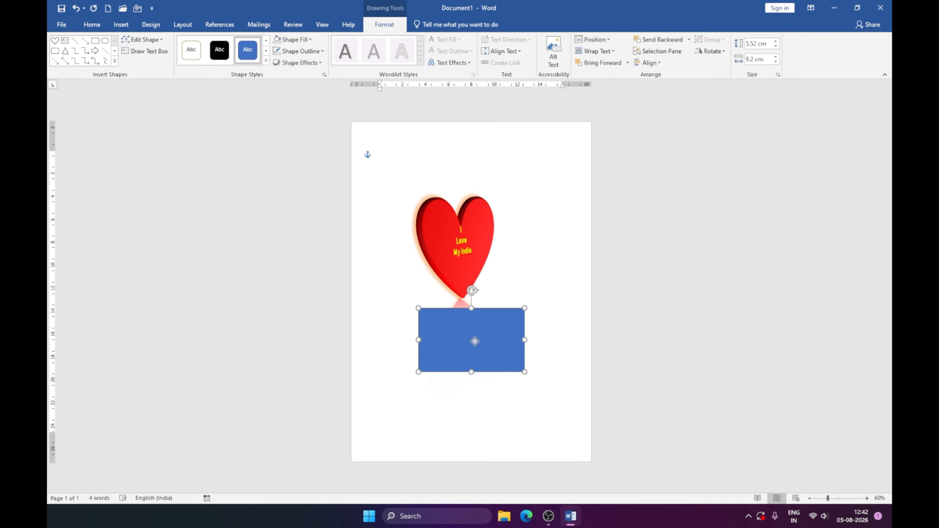
Display the Selection Pane listing the shapes on the page and close it again
left_click(663, 52)
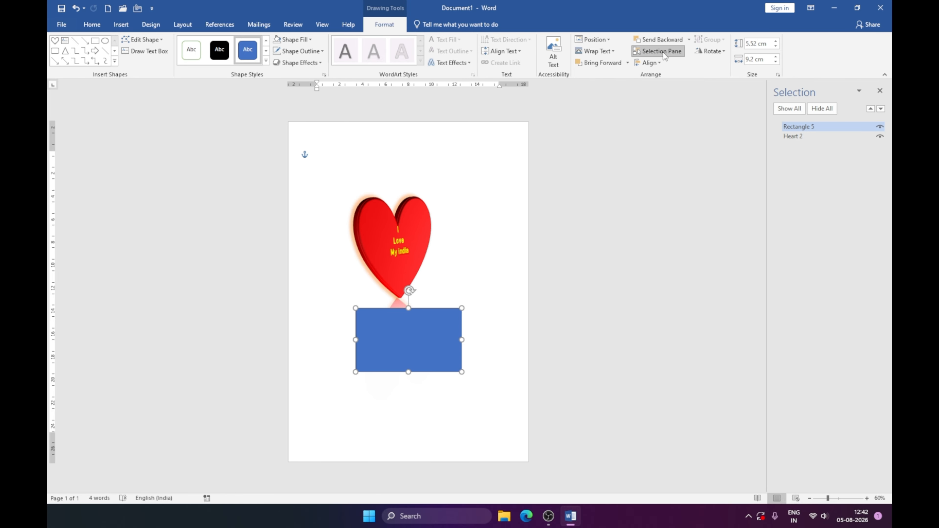
left_click(880, 91)
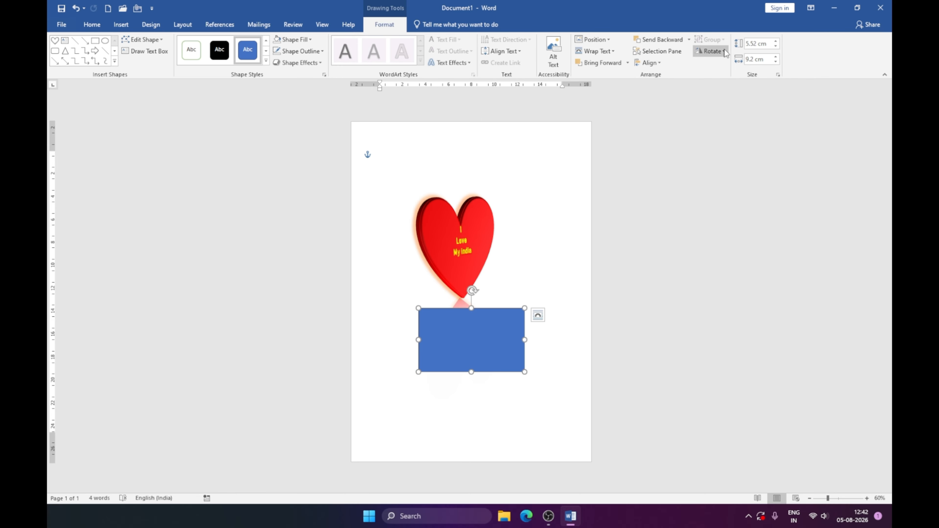
Adjust the rectangle's height to 5.5 cm and its width to 9.3 cm
left_click(775, 41)
left_click(775, 41)
left_click(775, 47)
left_click(775, 47)
left_click(776, 57)
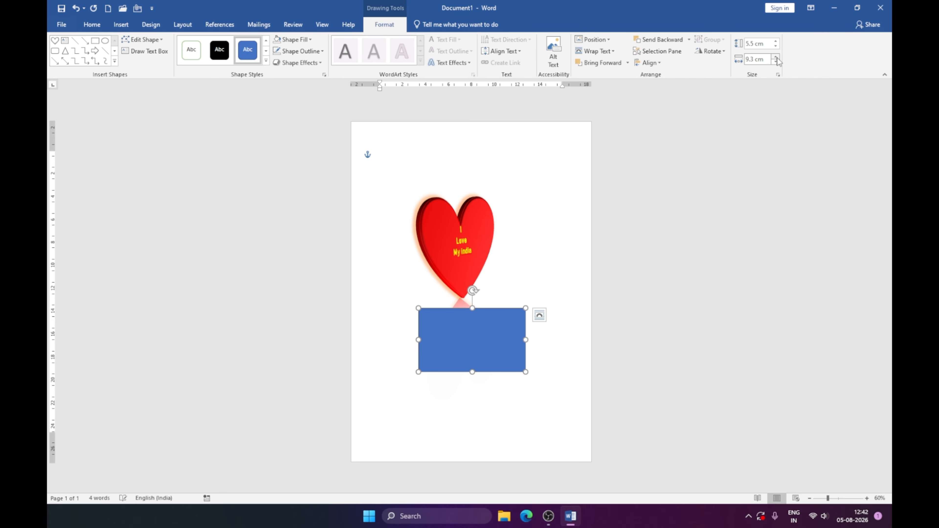
left_click(776, 57)
left_click(776, 57)
left_click(776, 57)
left_click(776, 57)
left_click(776, 57)
left_click(777, 57)
left_click(776, 57)
left_click(777, 58)
left_click(776, 57)
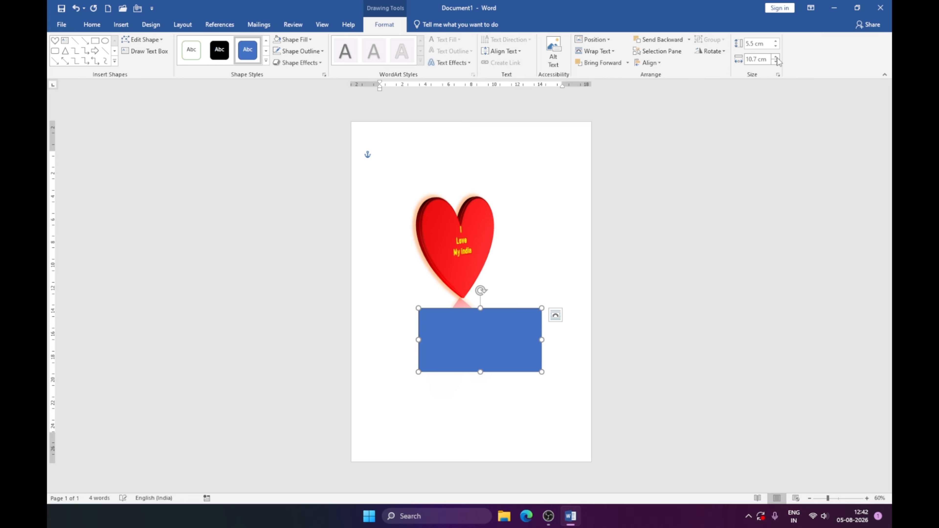
left_click(776, 57)
left_click(776, 57)
left_click(777, 57)
left_click(775, 62)
left_click(775, 62)
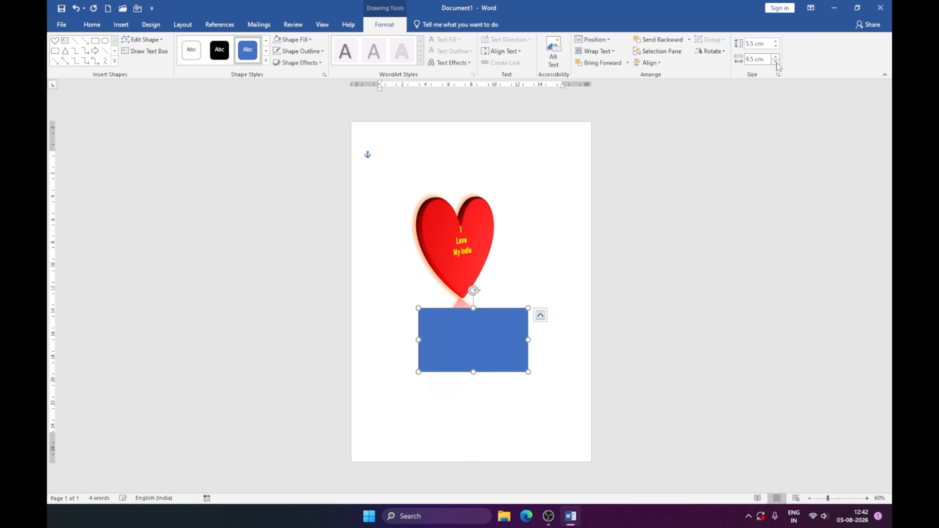
left_click(775, 61)
Try larger heights for the rectangle and set its height to 5.8 cm
left_click(775, 41)
left_click(775, 41)
left_click(775, 41)
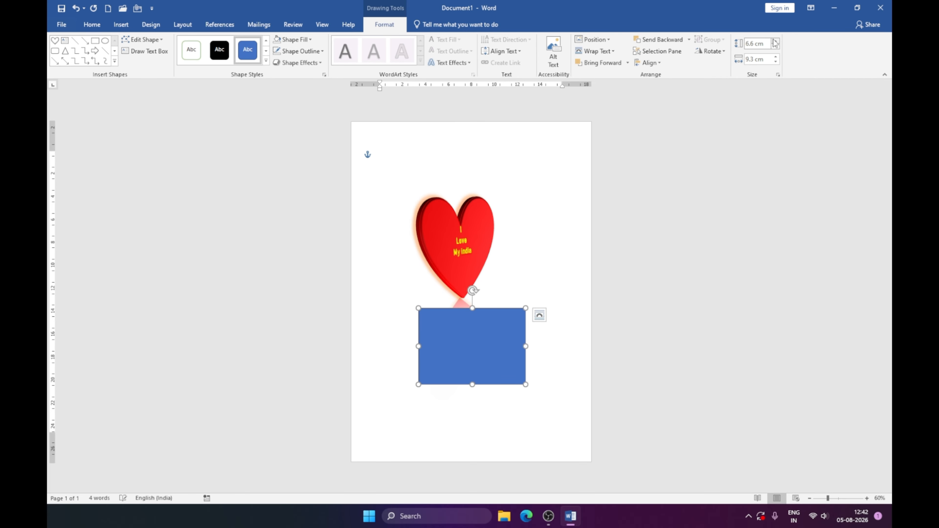
left_click(775, 42)
left_click(775, 42)
left_click(775, 46)
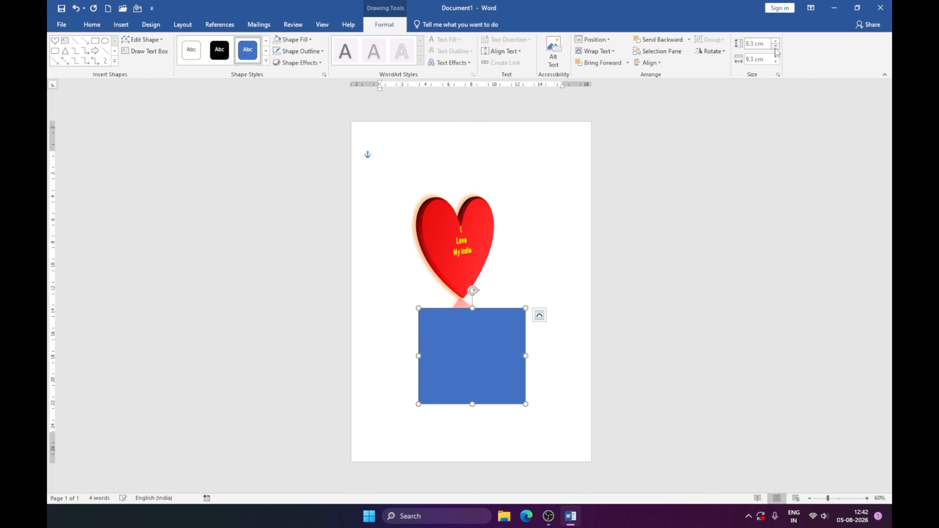
left_click(775, 46)
left_click(775, 46)
left_click(775, 46)
left_click(775, 46)
left_click(775, 46)
left_click(775, 46)
left_click(775, 46)
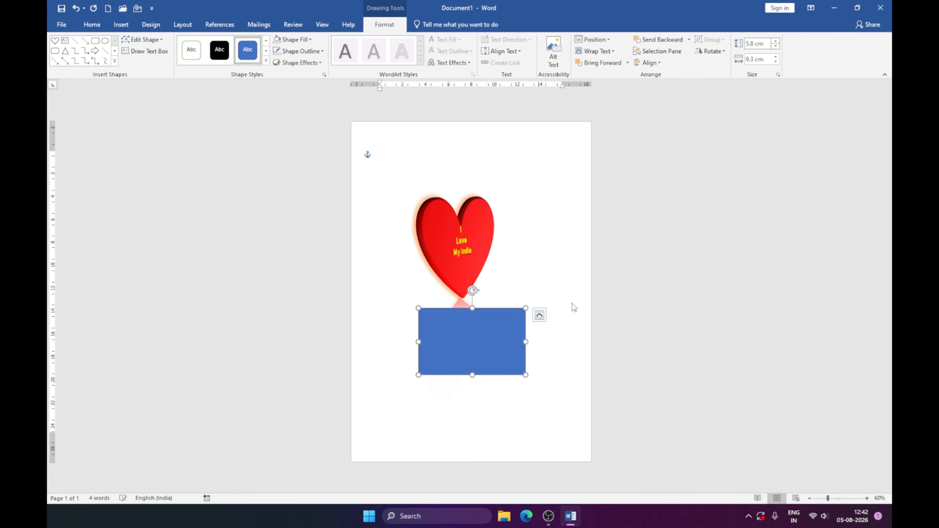
Delete the heart and the blue rectangle from the page
left_click(503, 233)
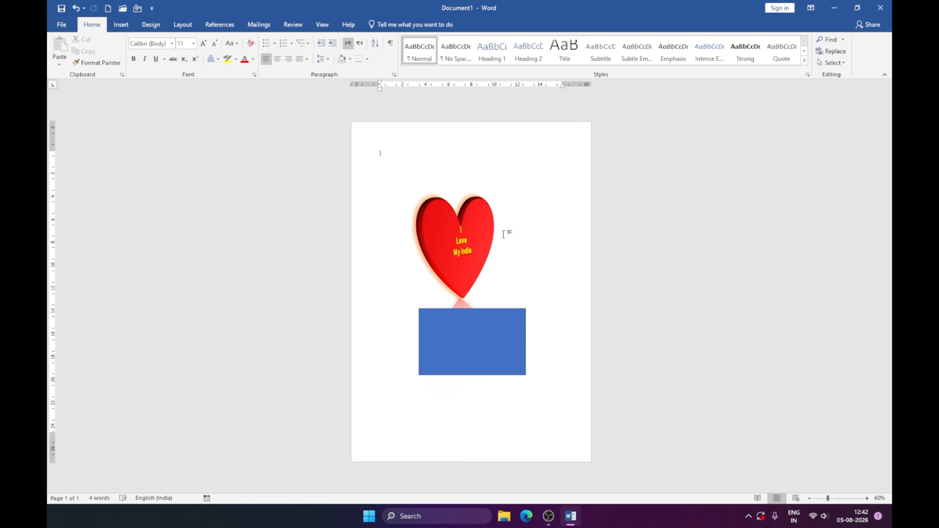
left_click(119, 25)
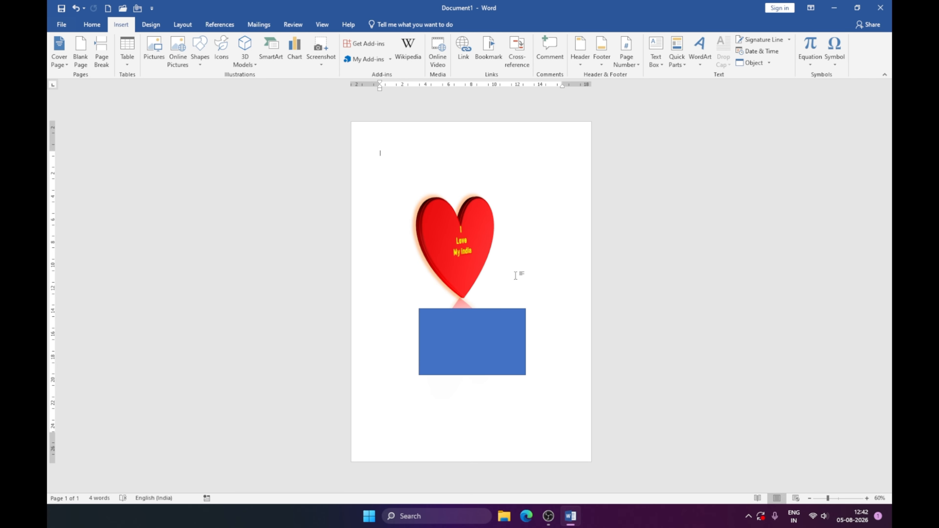
left_click(866, 498)
left_click(866, 498)
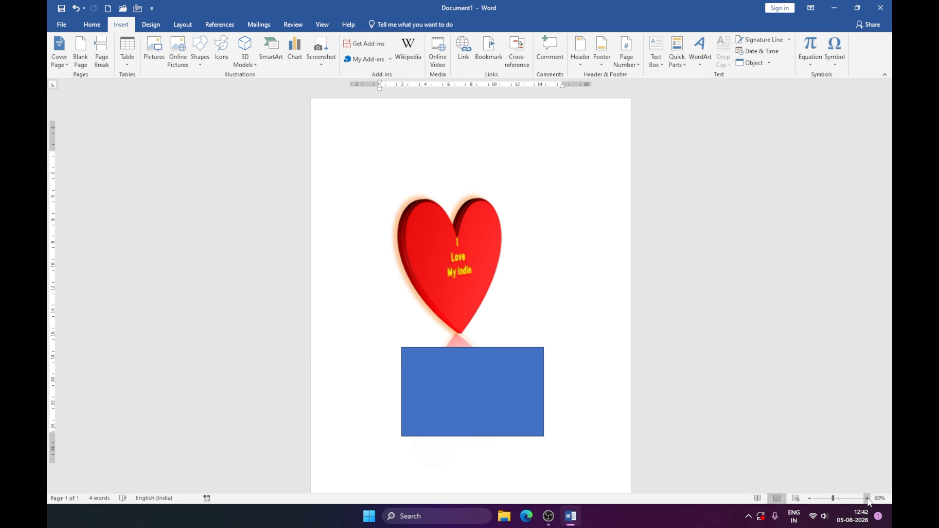
left_click(867, 498)
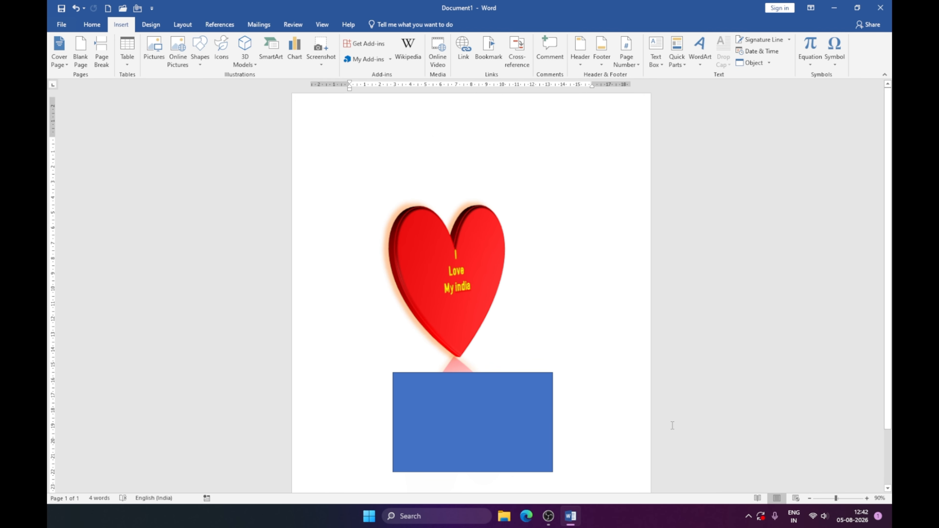
left_click(459, 307)
key("Delete")
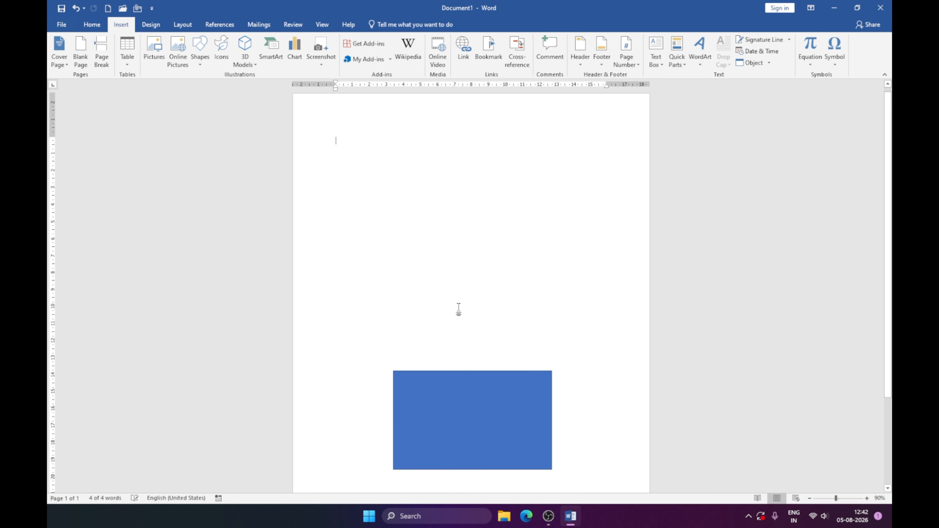
left_click(488, 421)
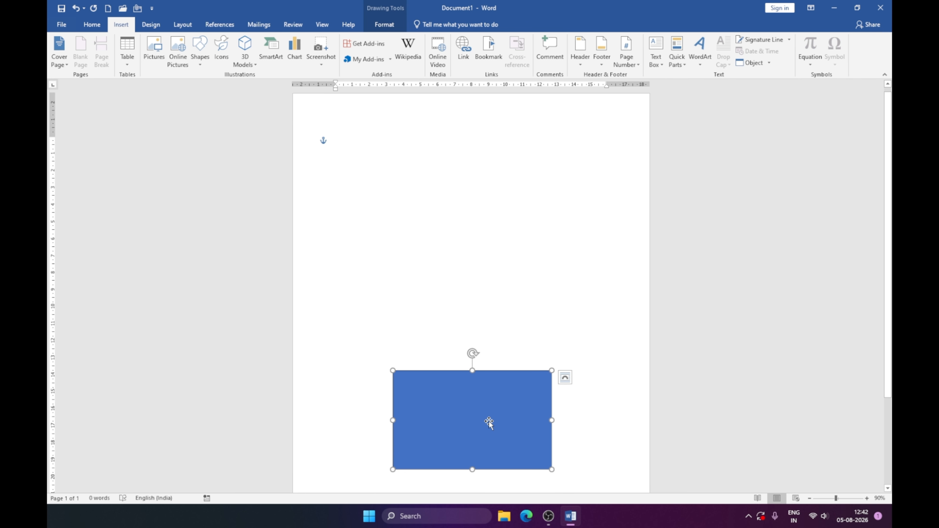
key("Delete")
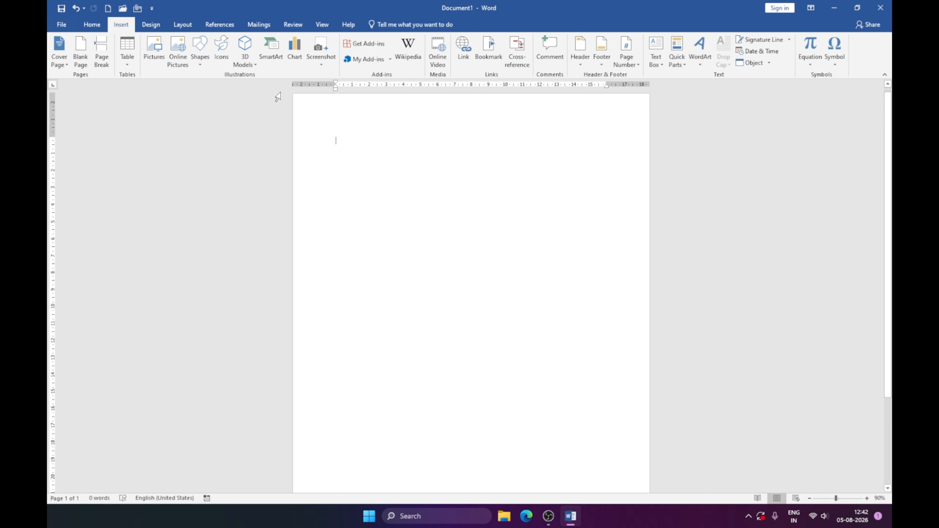
left_click(222, 48)
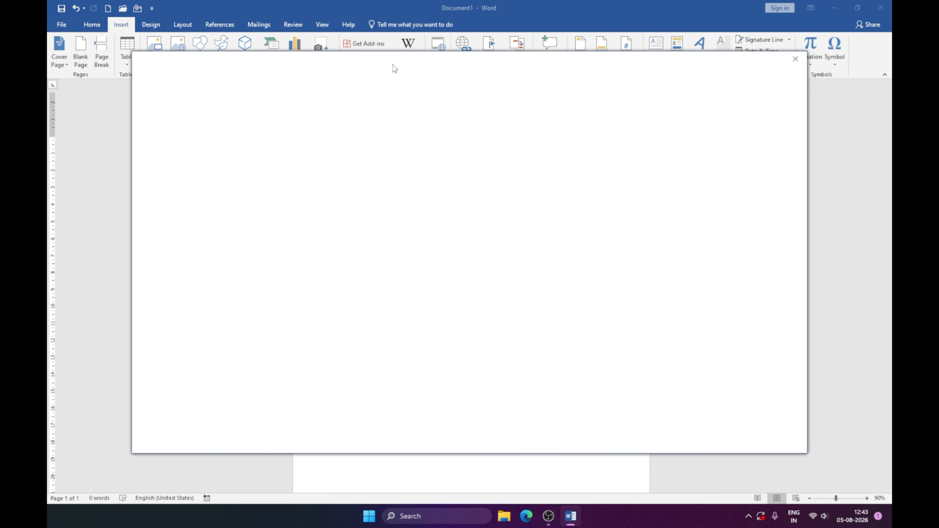
left_click(794, 59)
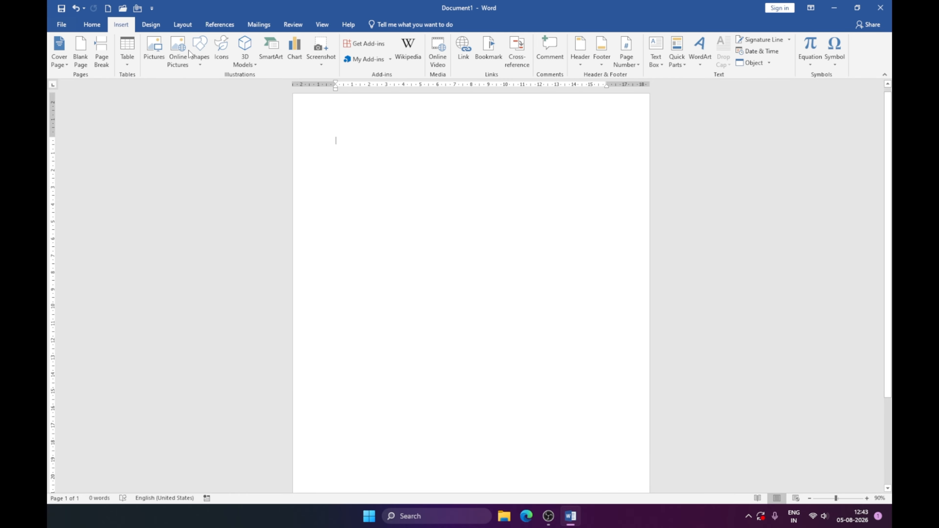
left_click(220, 47)
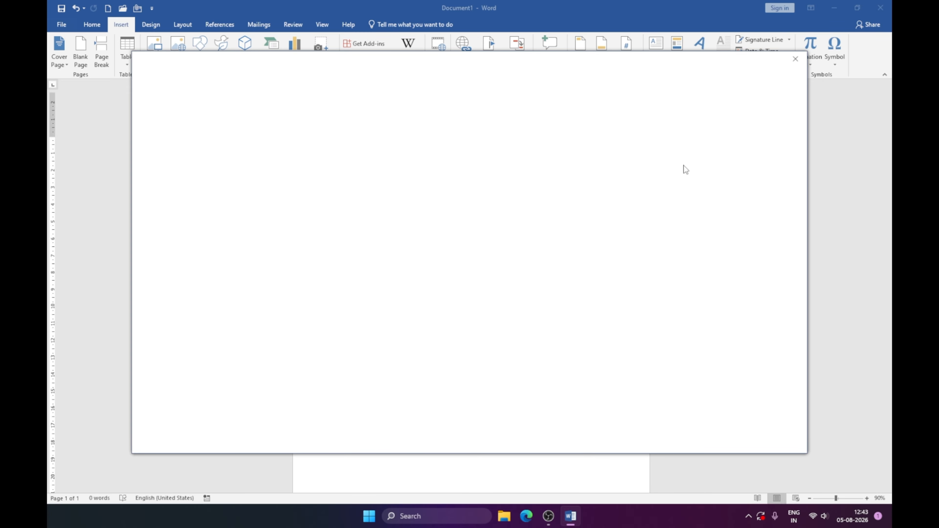
left_click(795, 60)
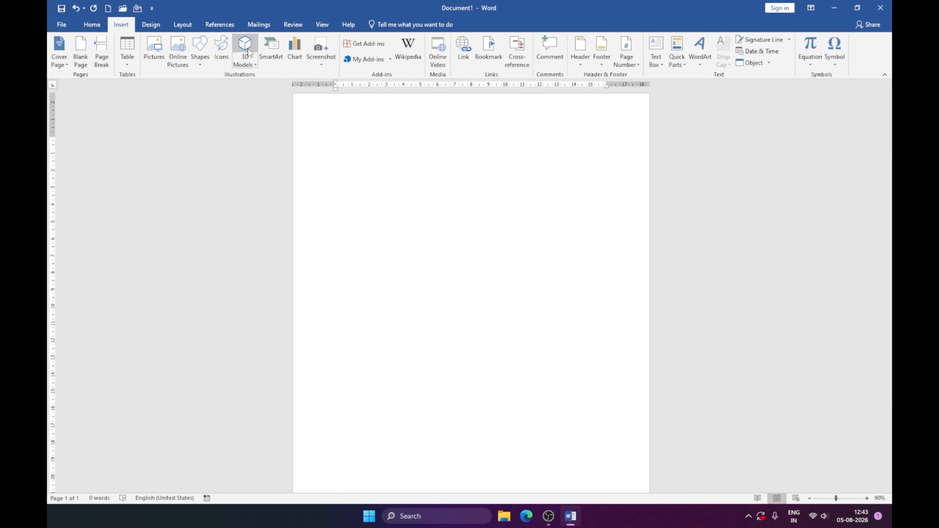
Insert the running T. rex model from the All Animated Models category of the online 3D models
left_click(247, 50)
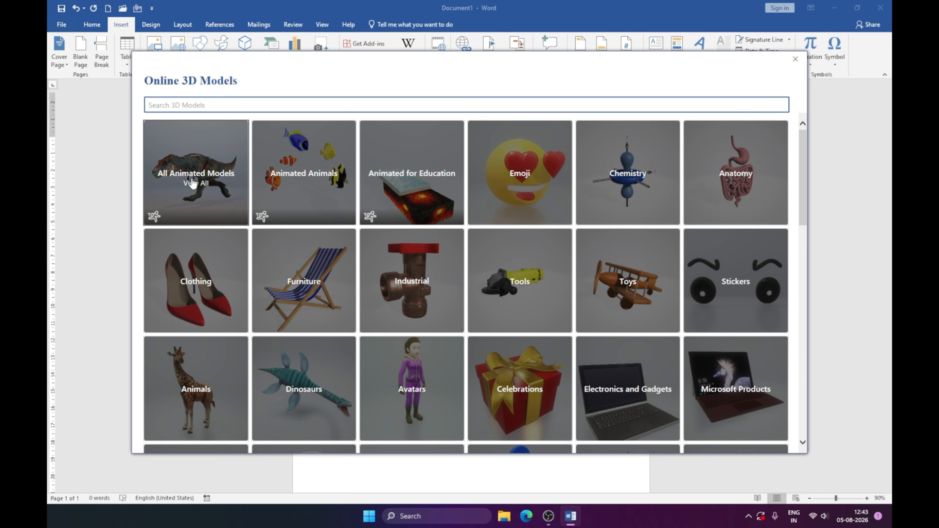
left_click(192, 179)
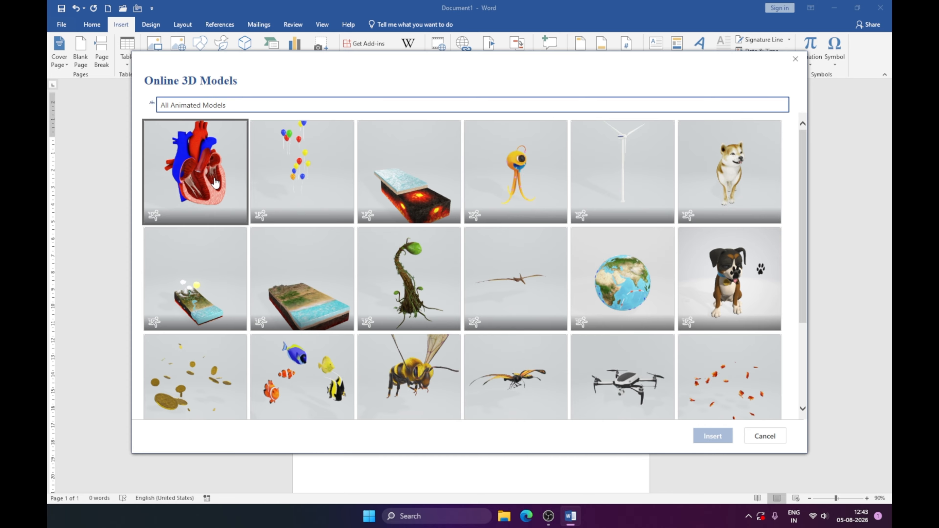
scroll(463, 254, "down", 3)
scroll(462, 253, "down", 5)
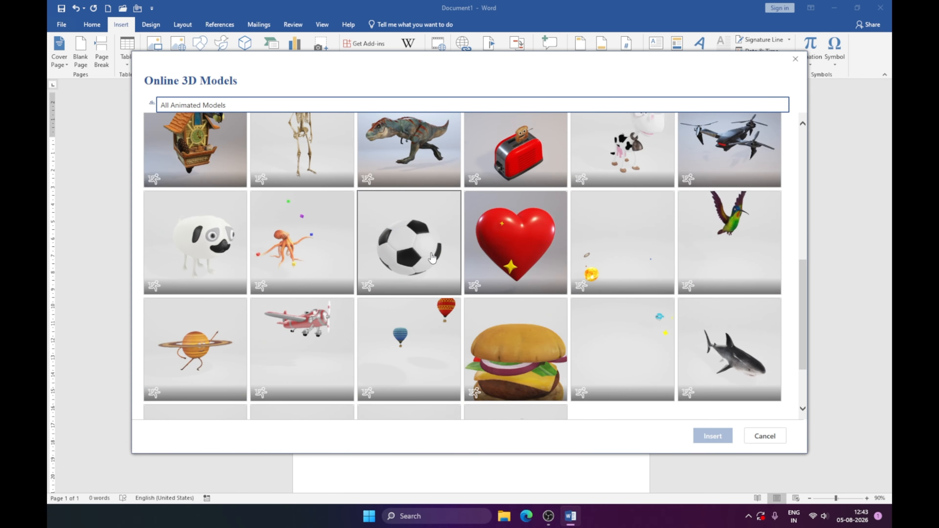
scroll(432, 258, "up", 2)
left_click(423, 240)
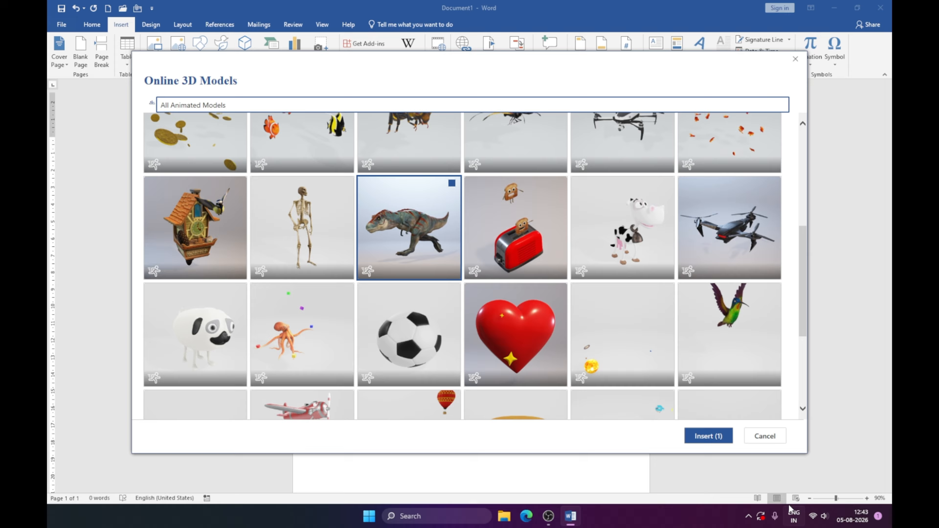
left_click(708, 436)
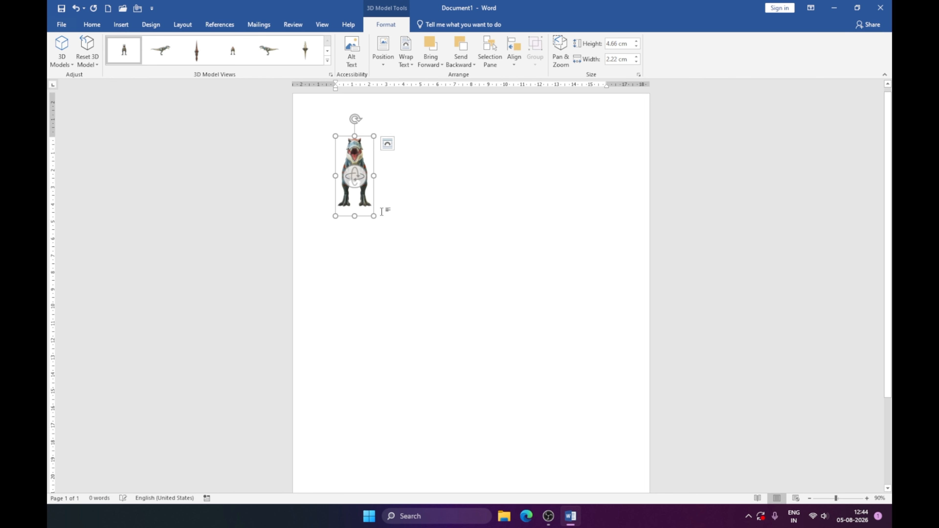
Enlarge the dinosaur model to about 21 cm high and rotate it in 3D from its front to a side view
left_click_drag(373, 216, 520, 335)
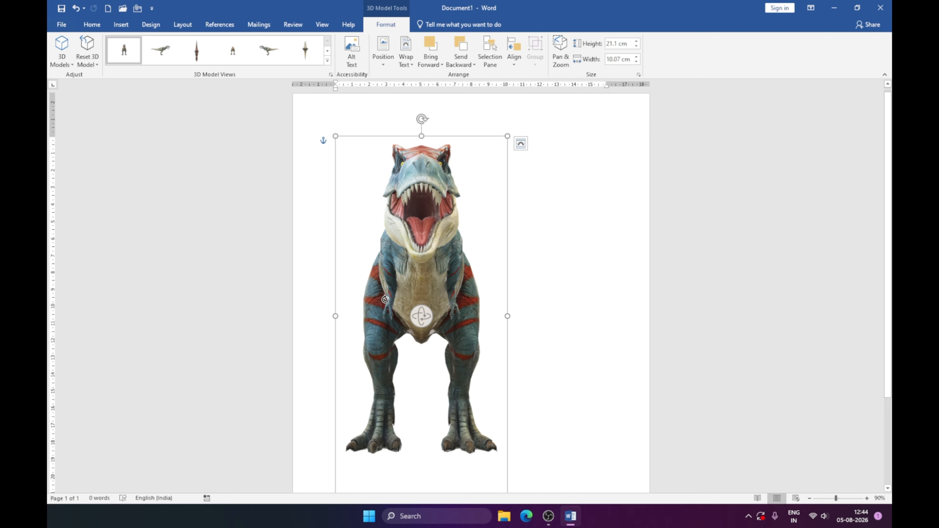
left_click_drag(422, 315, 507, 315)
left_click_drag(528, 313, 338, 239)
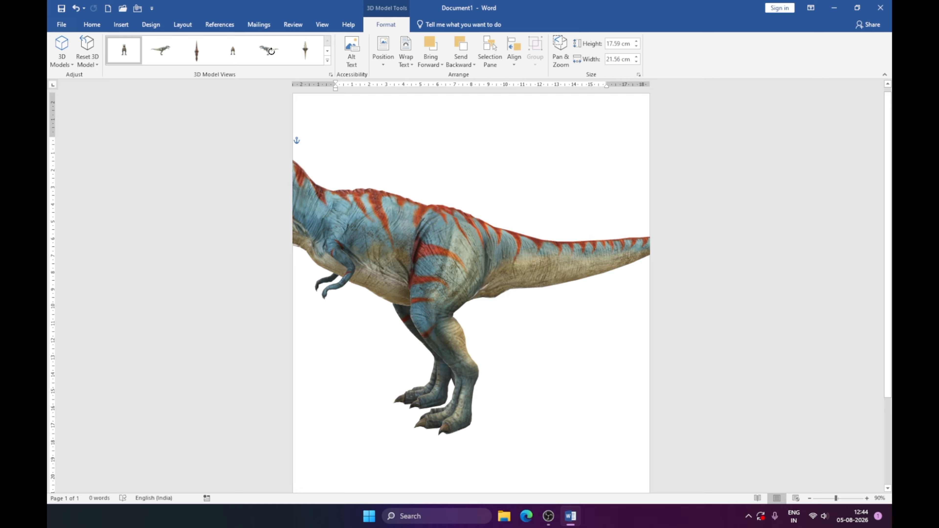
Switch the dinosaur through the preset rear, side, underside and opposite side views, and delete the model
left_click(233, 55)
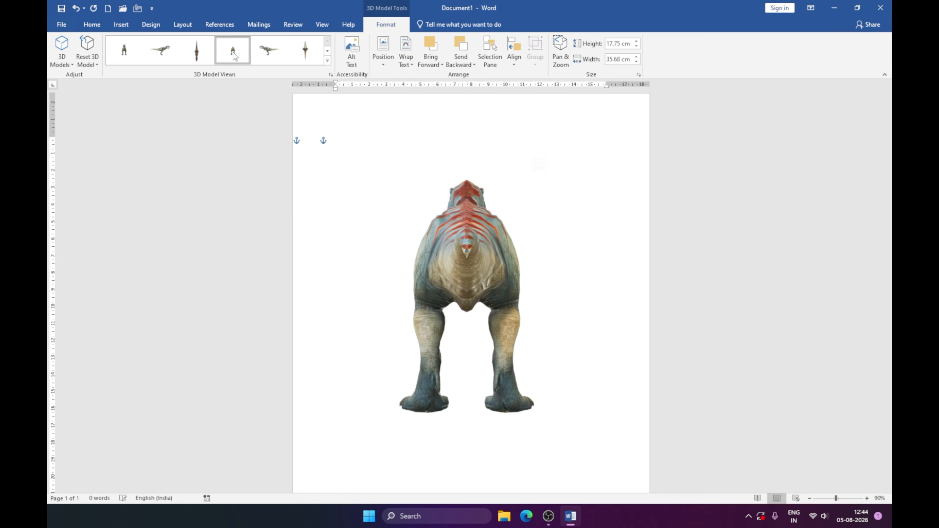
left_click(274, 51)
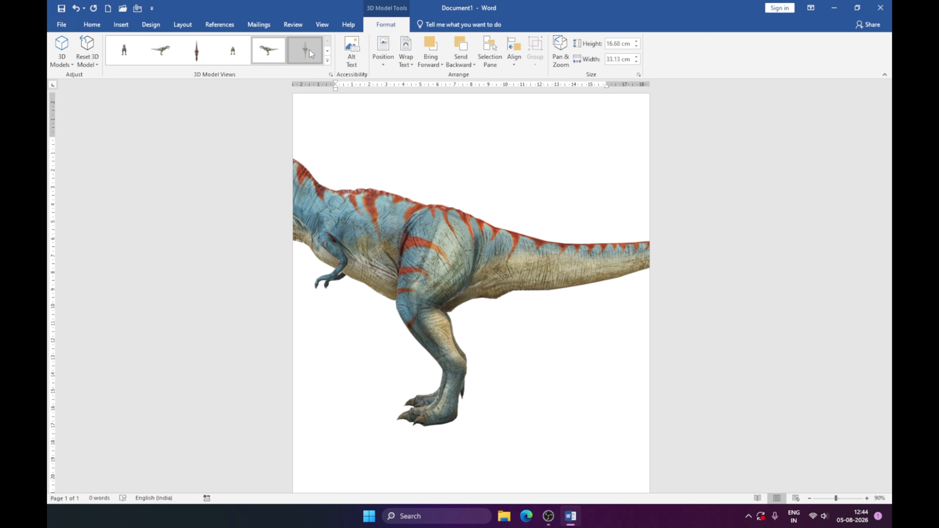
left_click(309, 51)
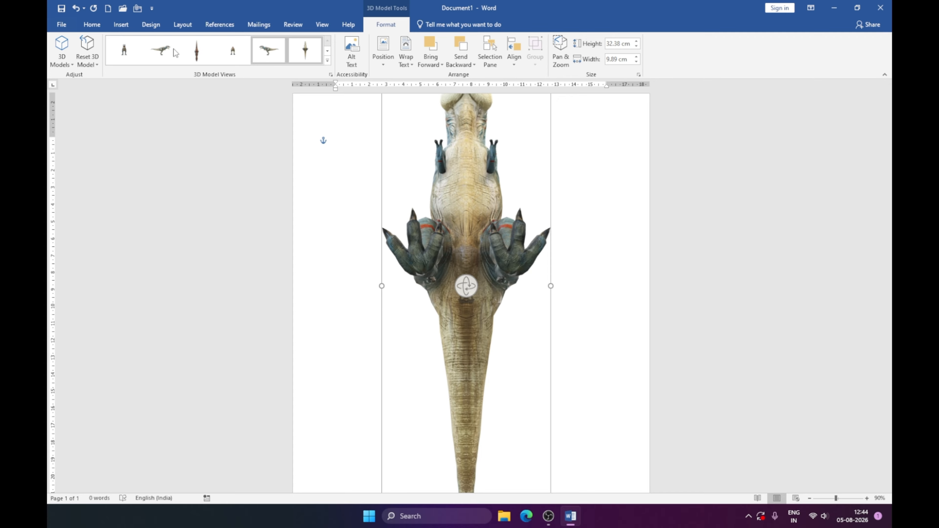
left_click(160, 46)
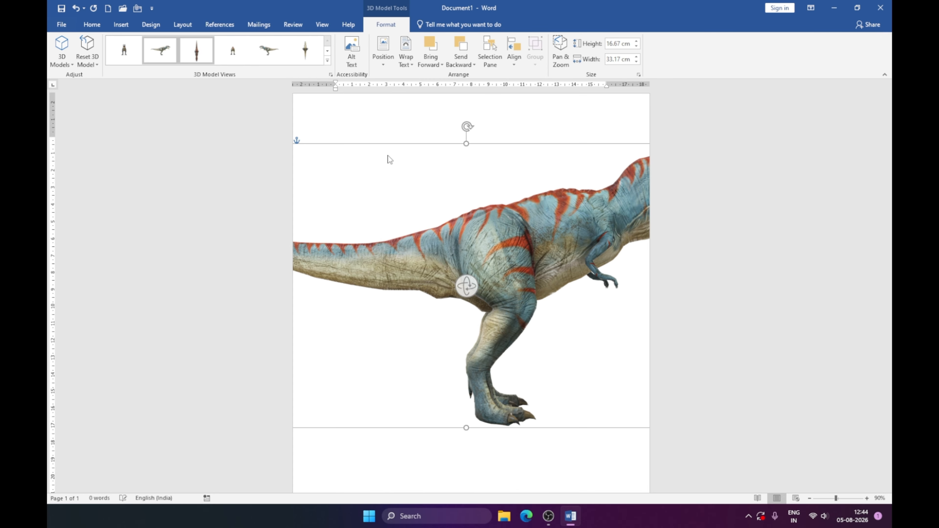
key("Delete")
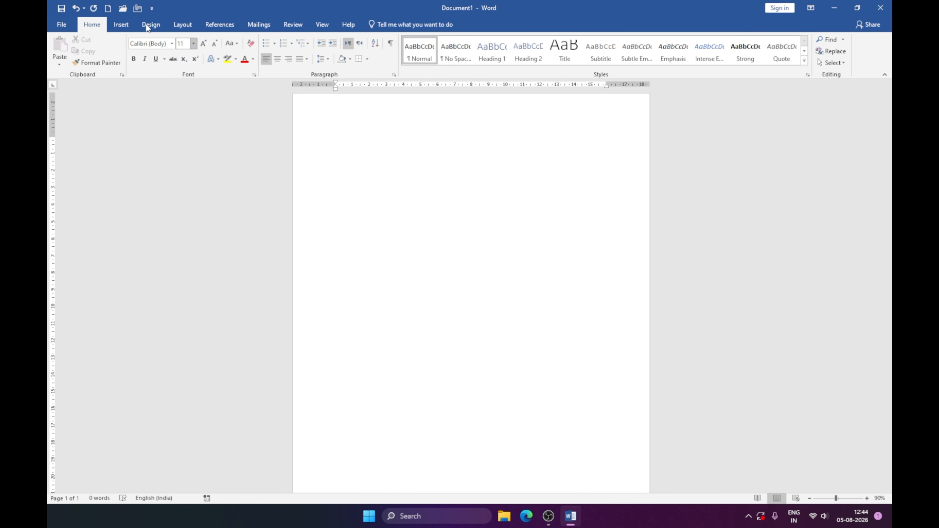
Insert the standing human skeleton model from the Biology category of the online 3D models
left_click(121, 24)
left_click(244, 49)
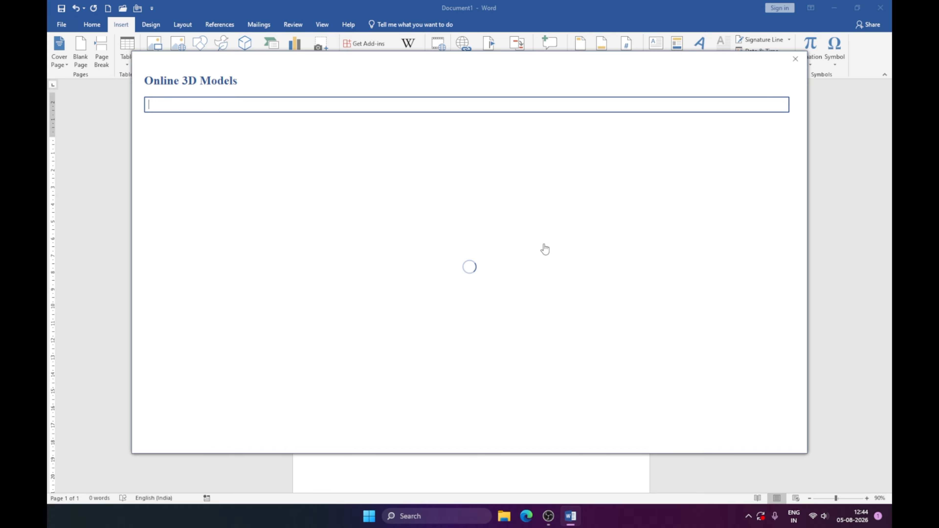
scroll(544, 251, "down", 8)
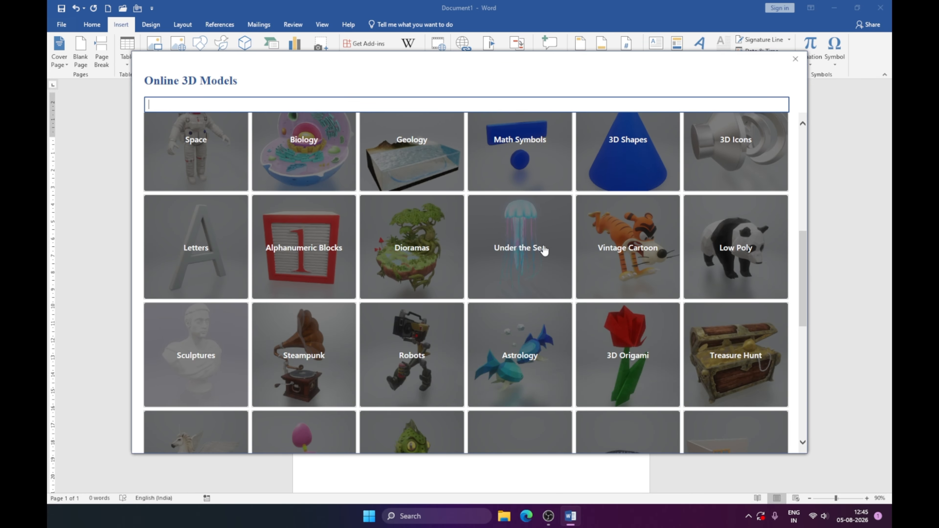
scroll(543, 250, "up", 1)
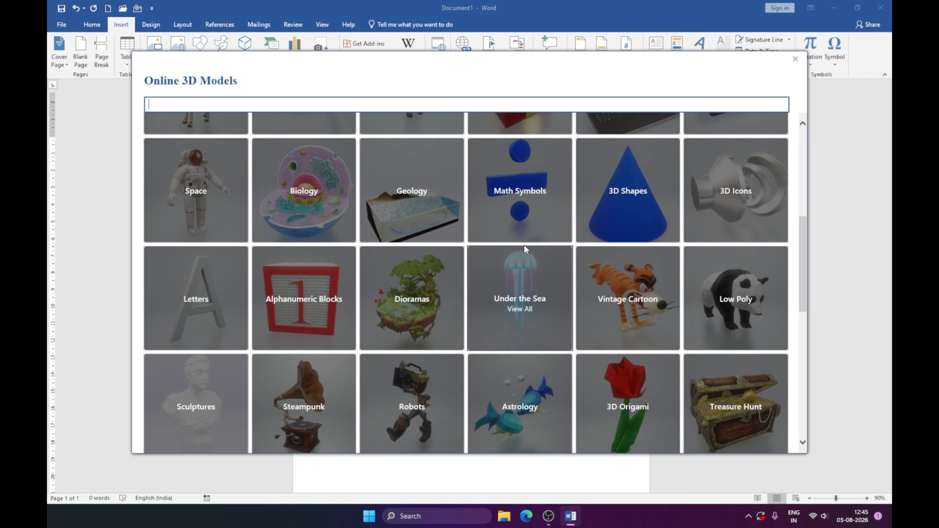
left_click(323, 214)
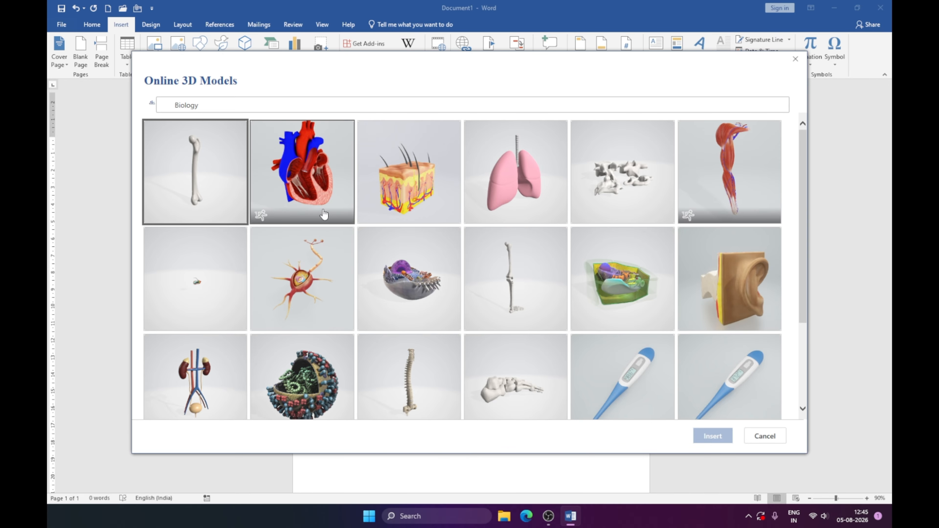
scroll(411, 188, "down", 3)
scroll(373, 209, "down", 2)
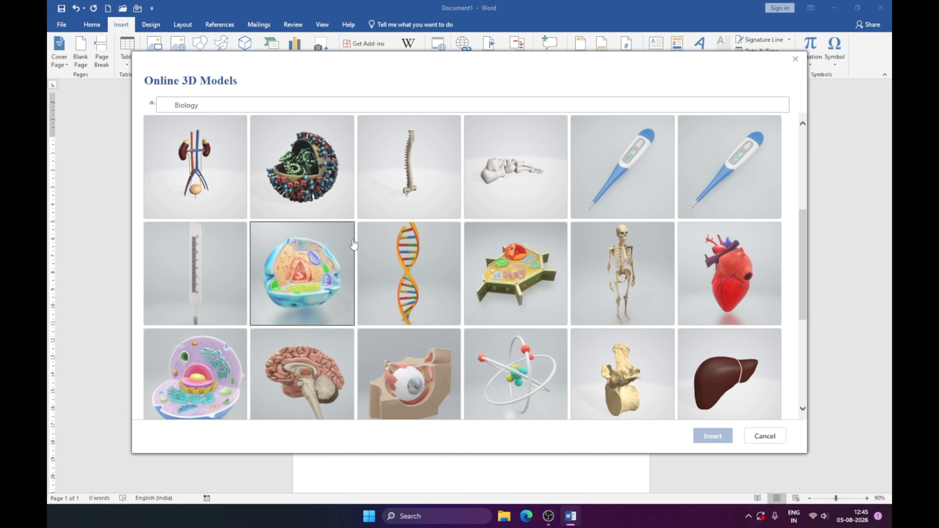
left_click(634, 267)
left_click(721, 437)
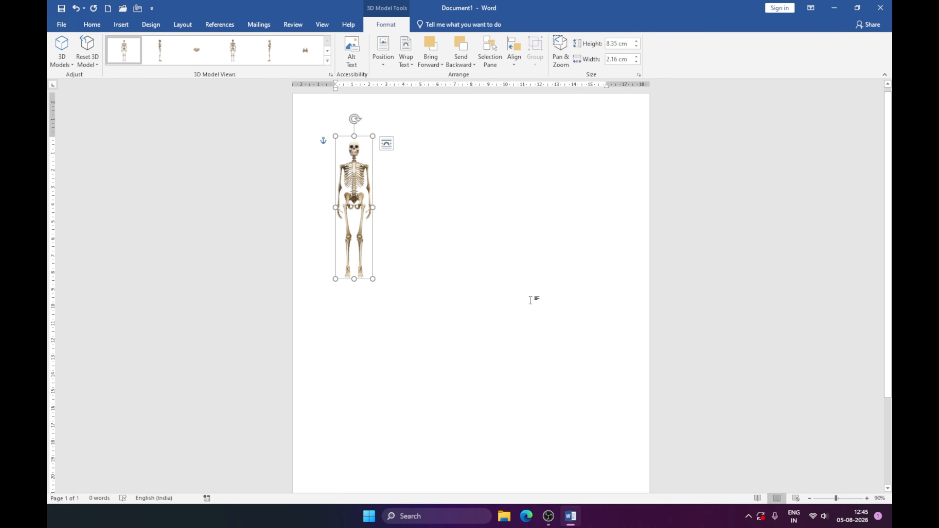
Enlarge the skeleton model to about 30 cm high and 7.8 cm wide and move it toward the middle of the page
left_click_drag(372, 279, 517, 375)
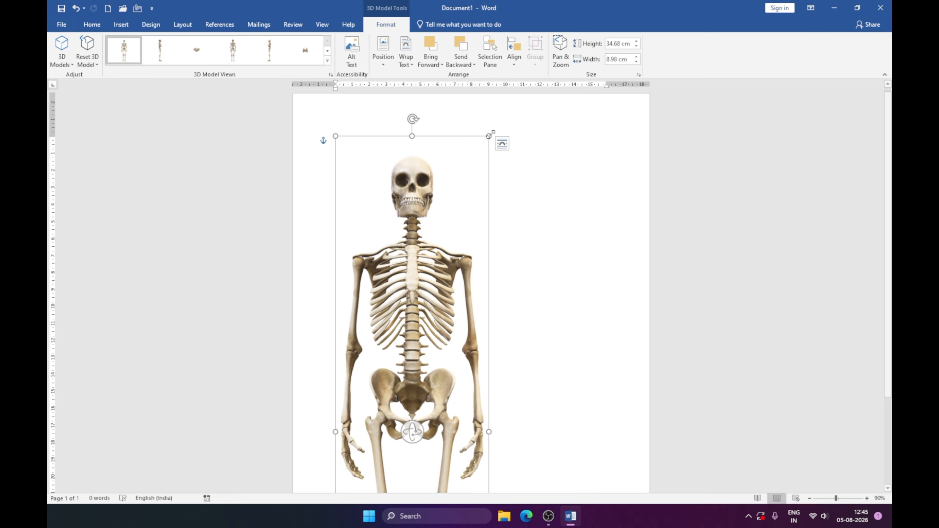
left_click_drag(489, 136, 471, 176)
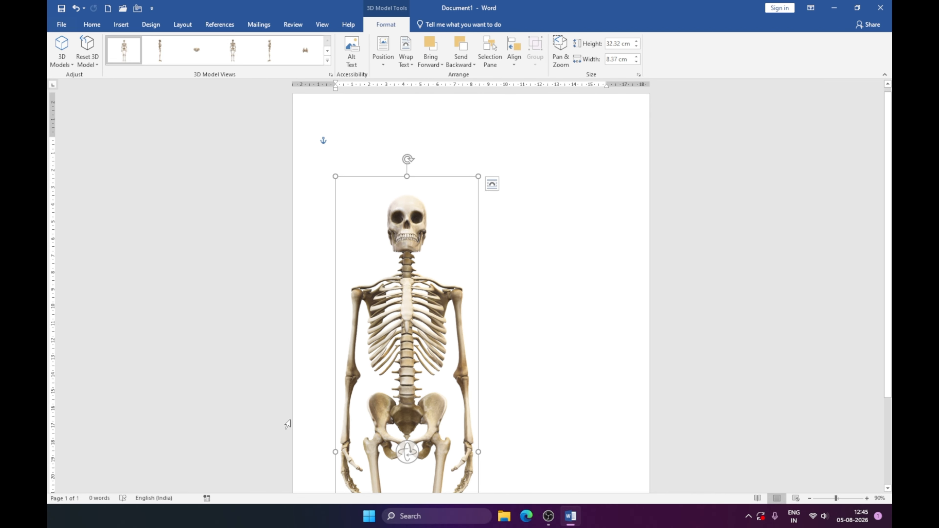
left_click_drag(402, 339, 420, 286)
left_click_drag(496, 122, 487, 173)
left_click_drag(426, 320, 459, 276)
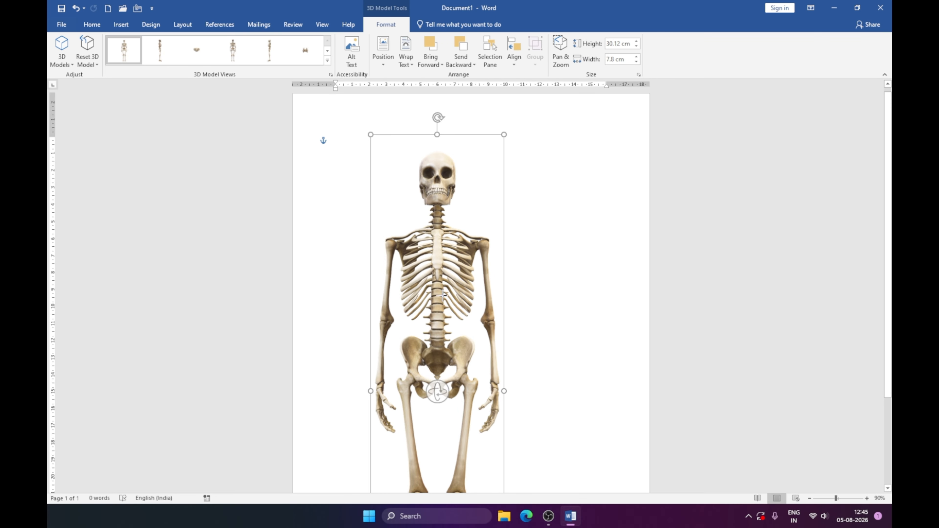
Undo the skeleton's latest move, reposition it near the page's centre and resize it to about 26.3 cm high and 8.1 cm wide
left_click_drag(442, 296, 437, 314)
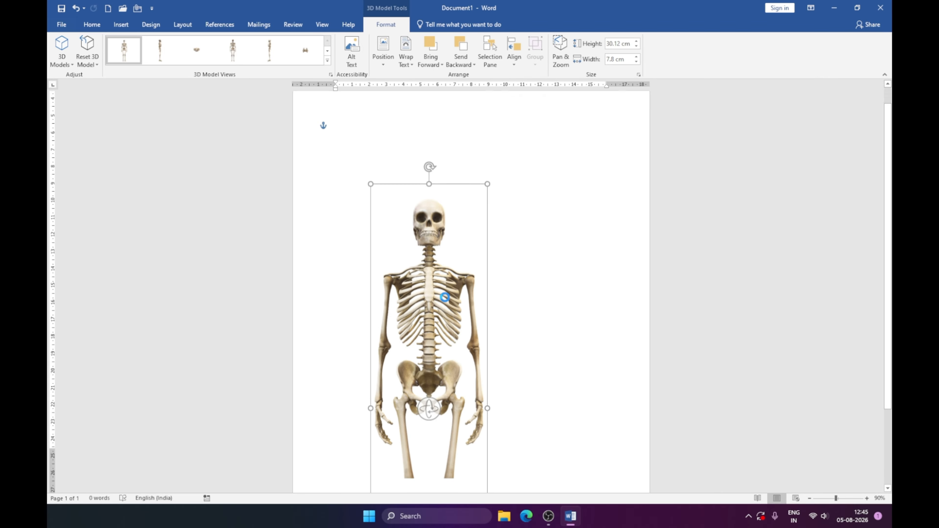
key("ctrl+z")
left_click(430, 291)
left_click_drag(431, 290, 451, 231)
left_click_drag(509, 327, 529, 327)
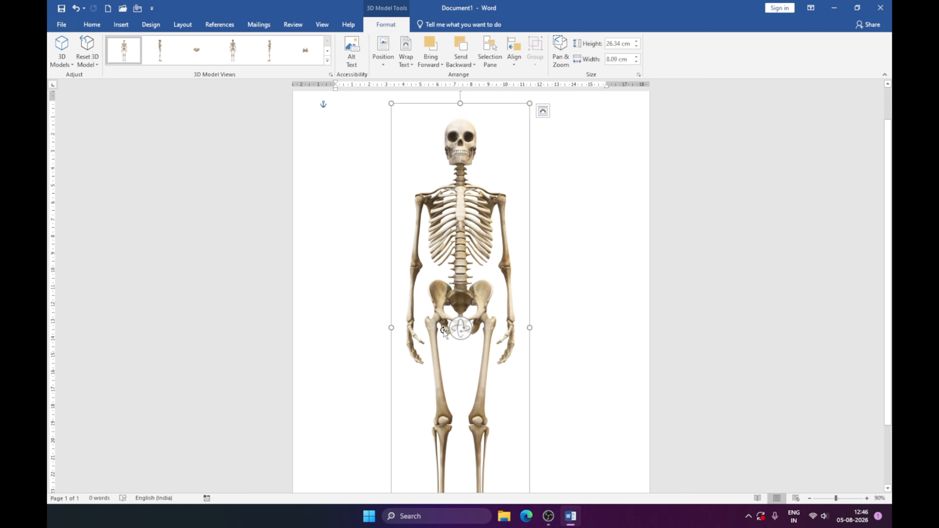
Rotate the skeleton in 3D to its back, around to a front view tilted from above, and slightly sideways
left_click_drag(462, 331, 707, 339)
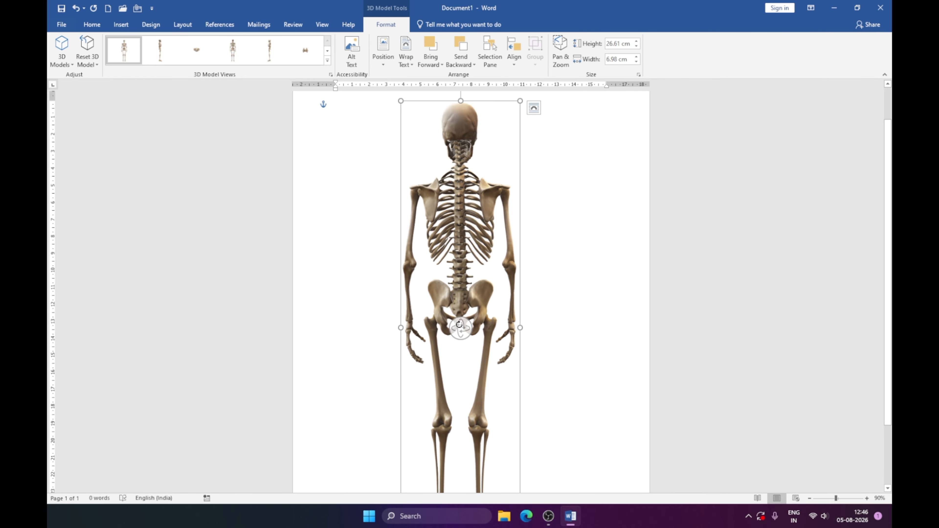
left_click_drag(459, 325, 745, 382)
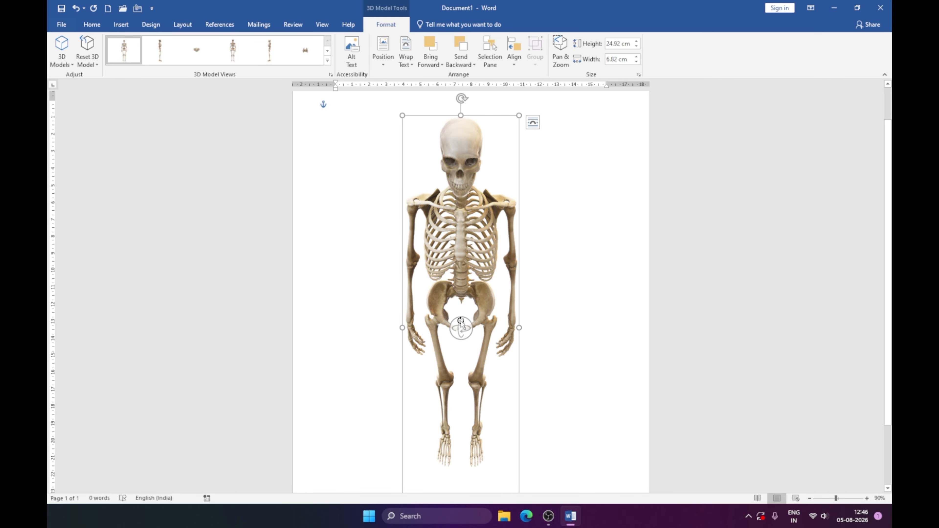
left_click_drag(461, 327, 510, 321)
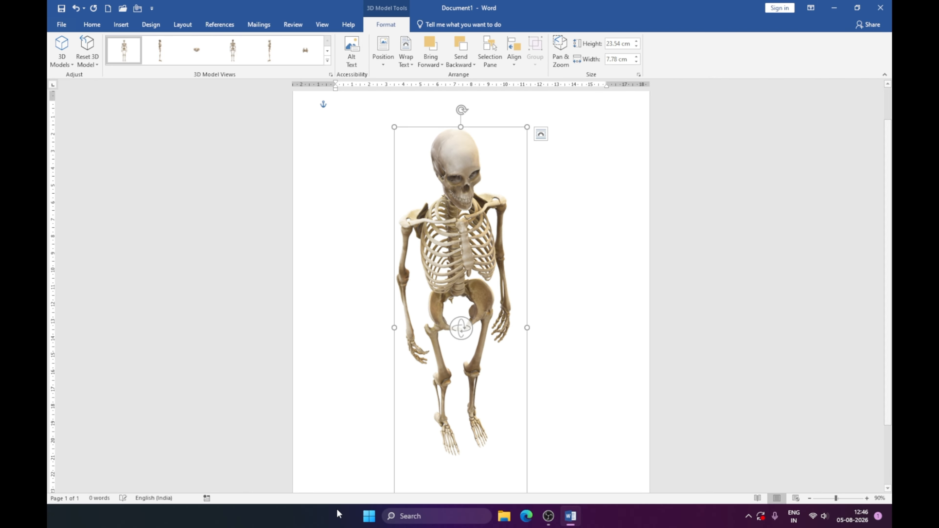
Delete the skeleton model from the page
left_click(121, 24)
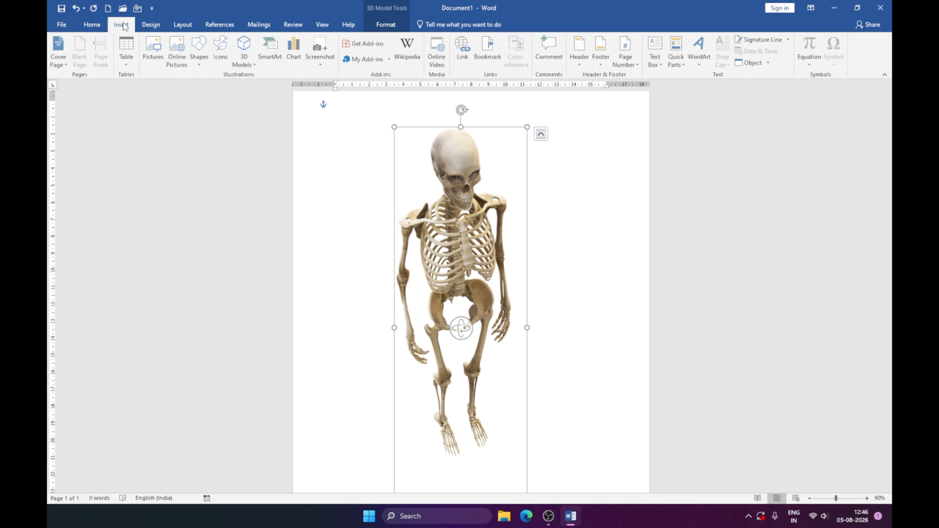
left_click(576, 237)
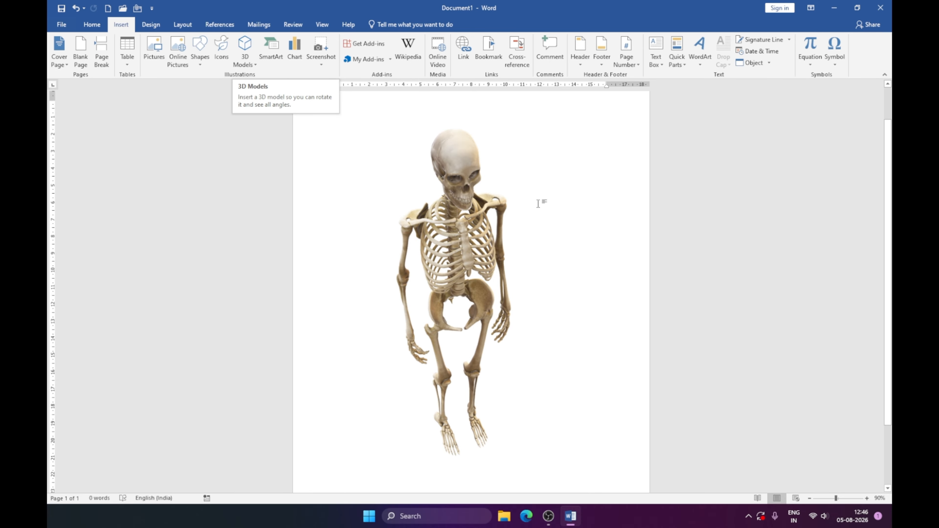
left_click(460, 238)
key("Delete")
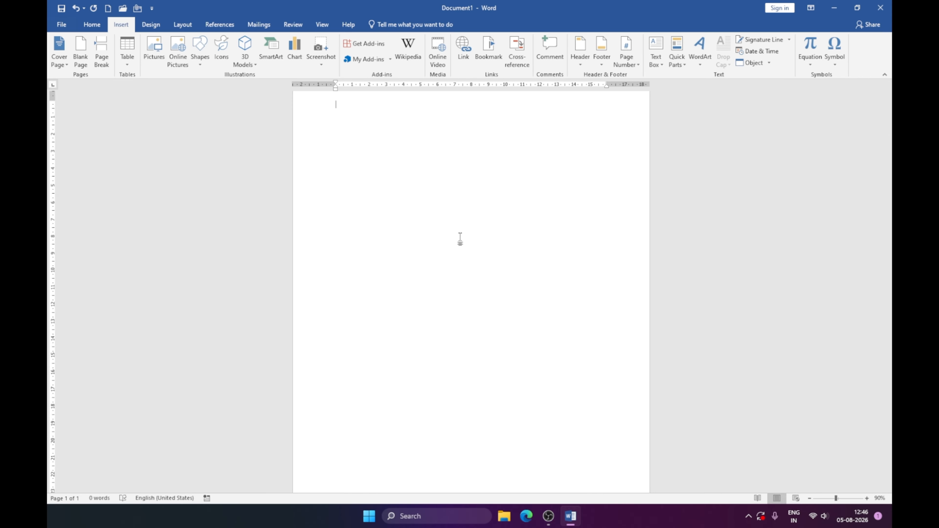
scroll(325, 142, "up", 1)
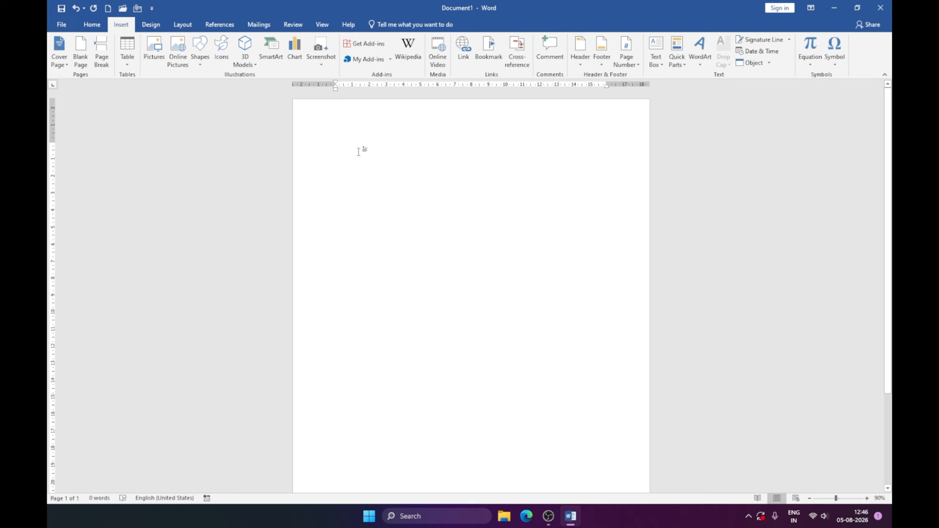
mouse_move(581, 517)
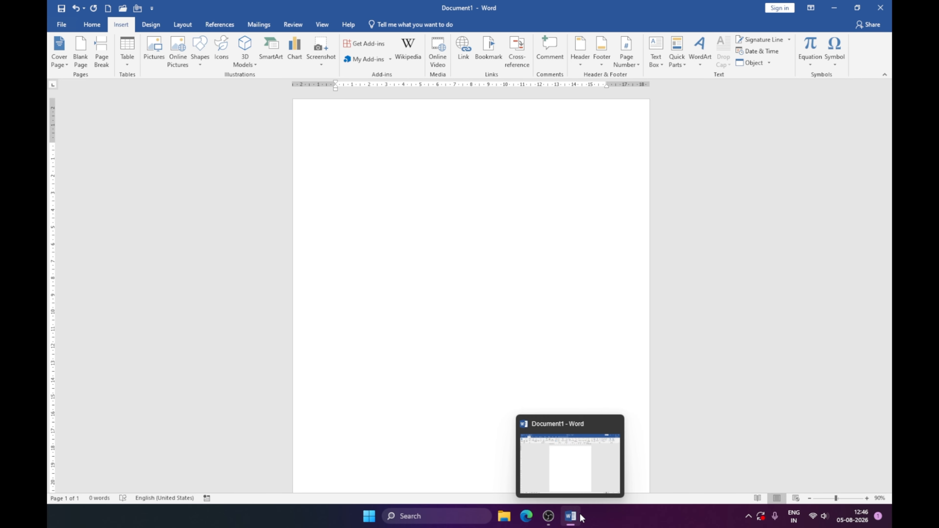